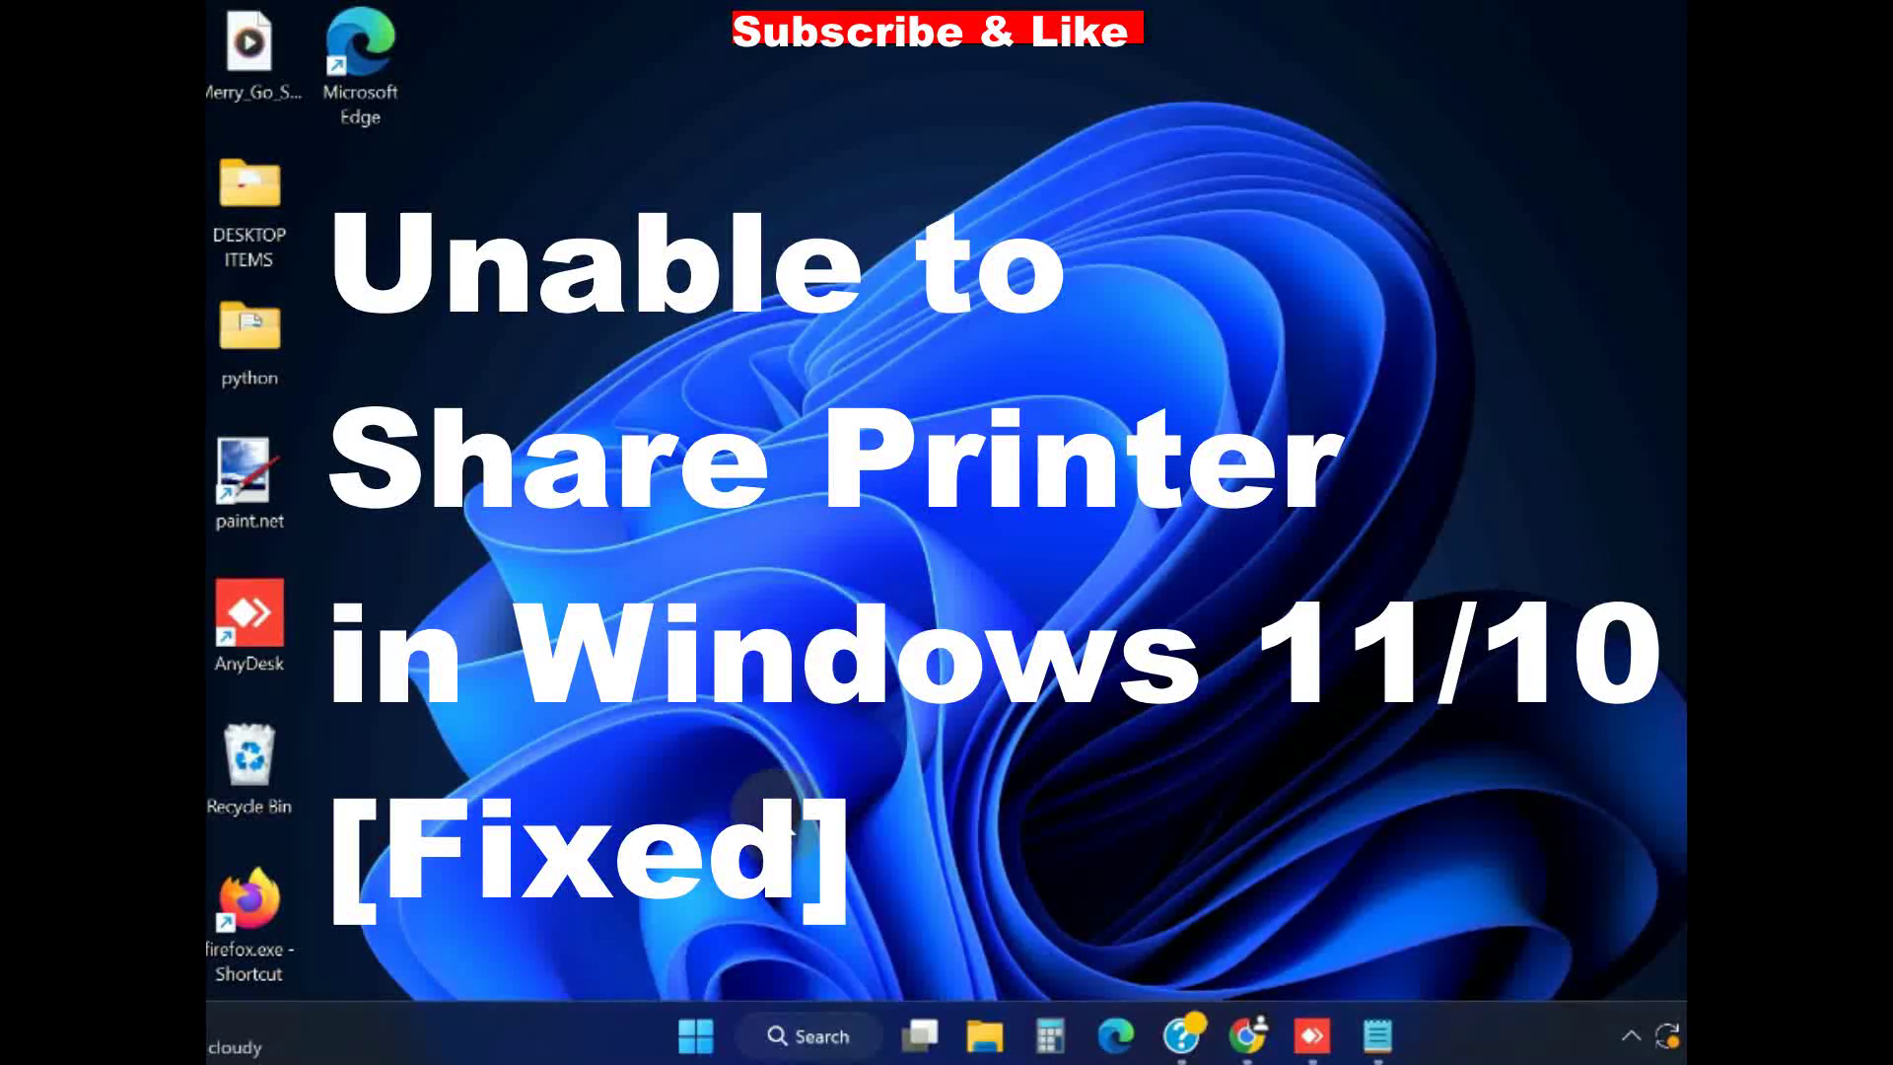
Step: Open Windows Search from the taskbar
left_click(823, 1025)
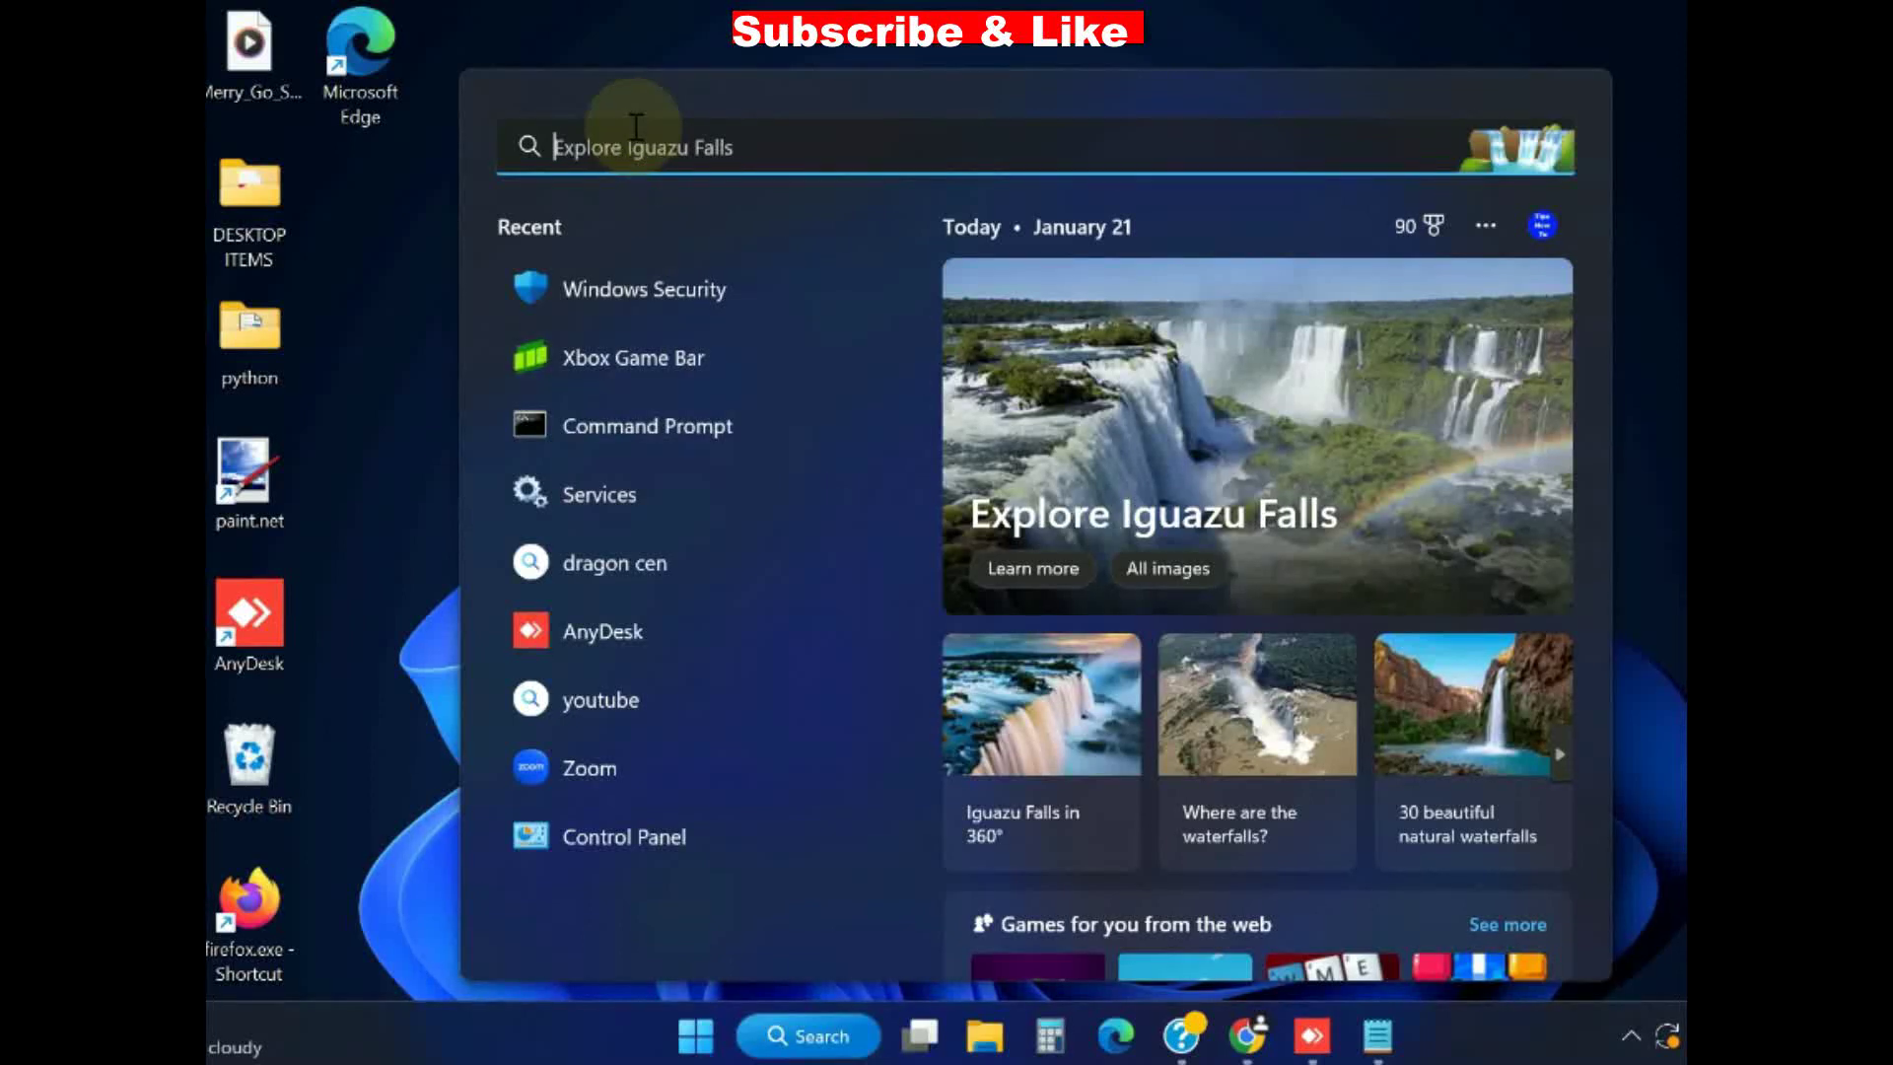
Step: Search for 'windows defender' and launch the Windows Security app from the results
type("windows security")
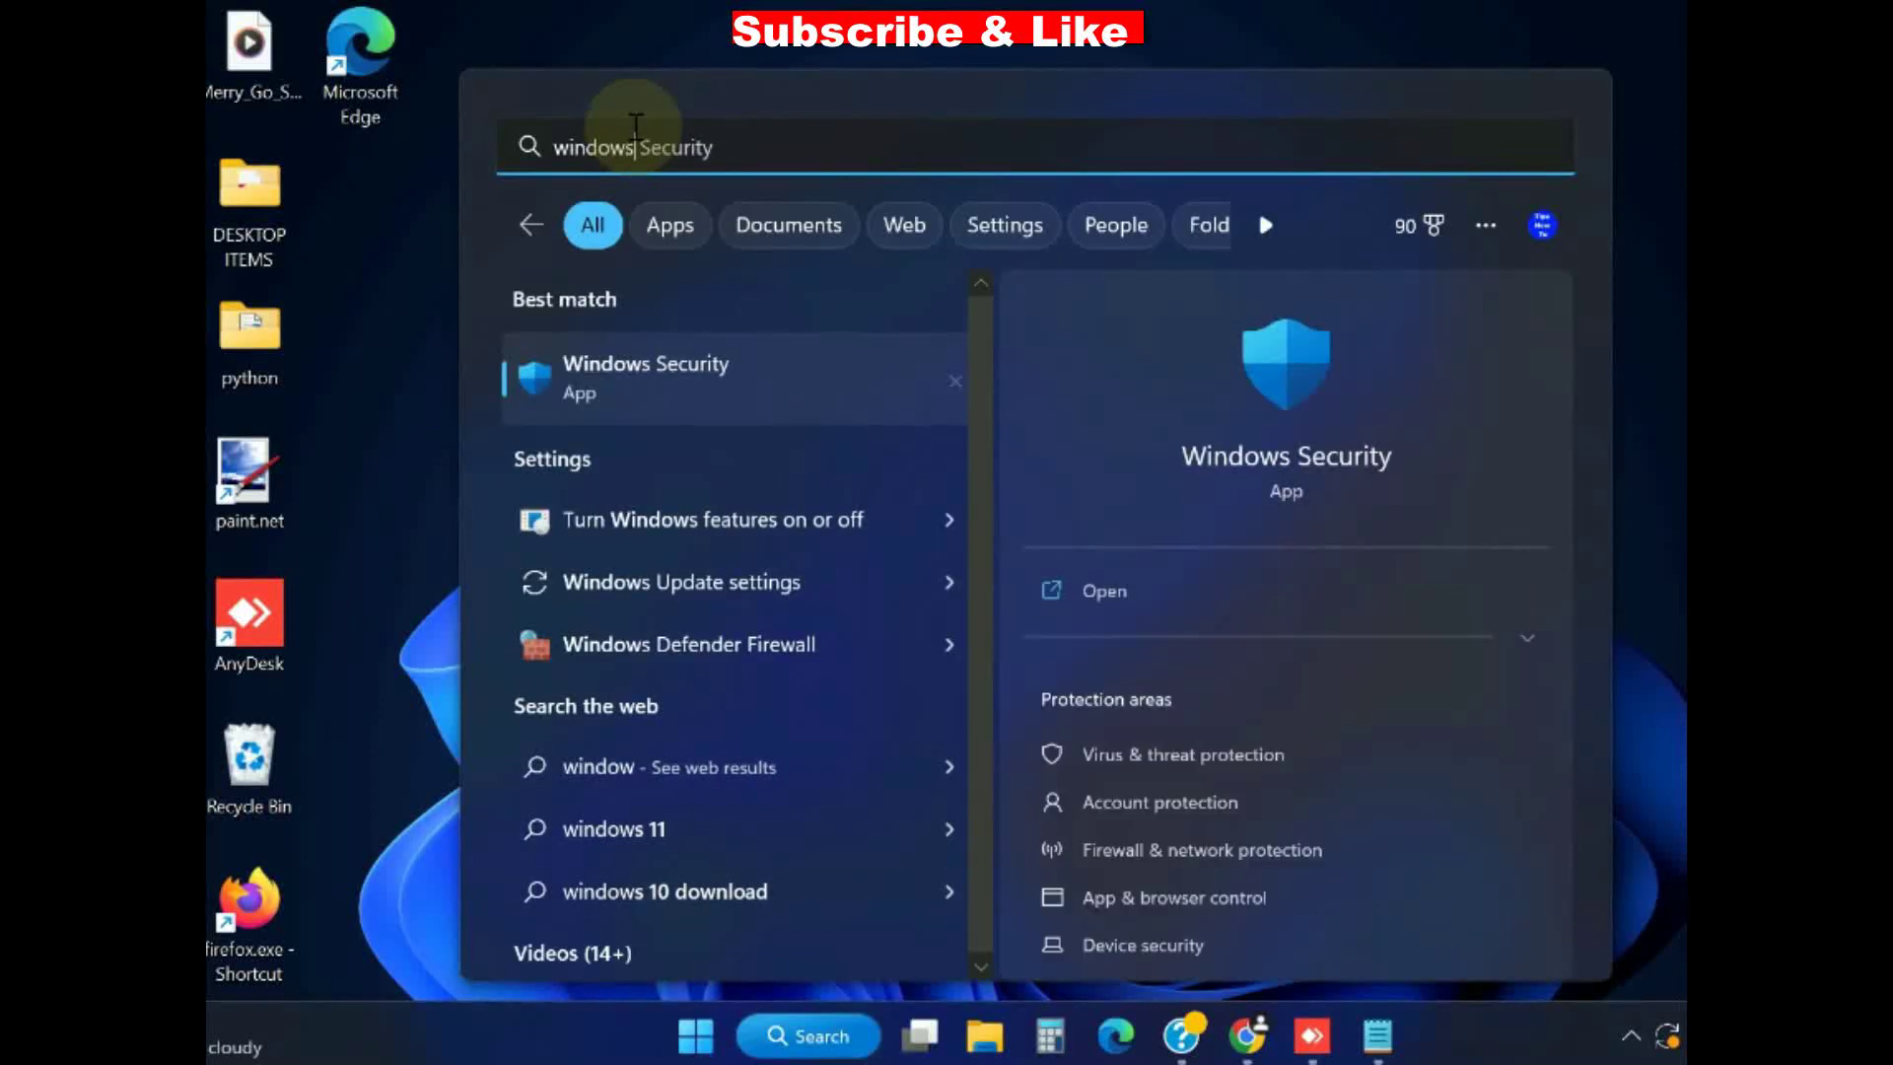
key("BackSpace")
key("BackSpace")
key("BackSpace")
key("BackSpace")
key("BackSpace")
key("BackSpace")
key("BackSpace")
key("BackSpace")
type("defender")
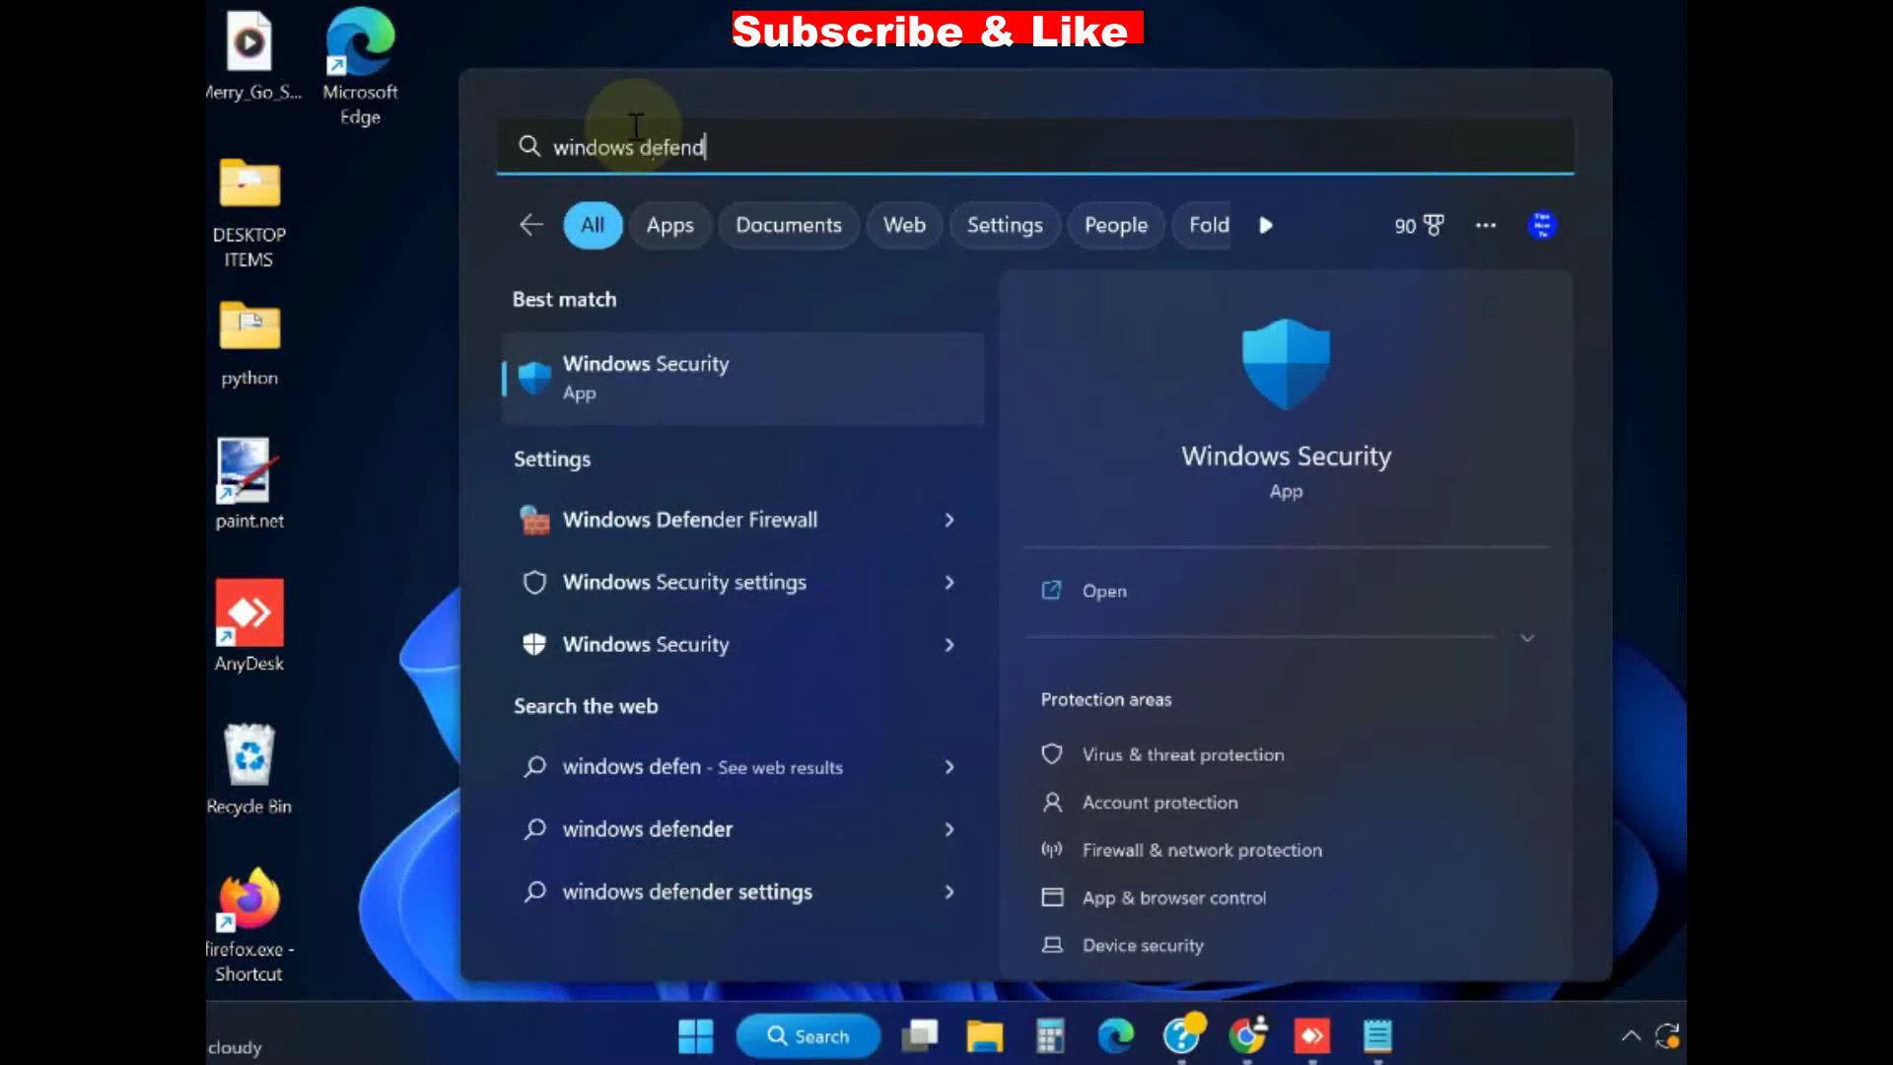
left_click(654, 376)
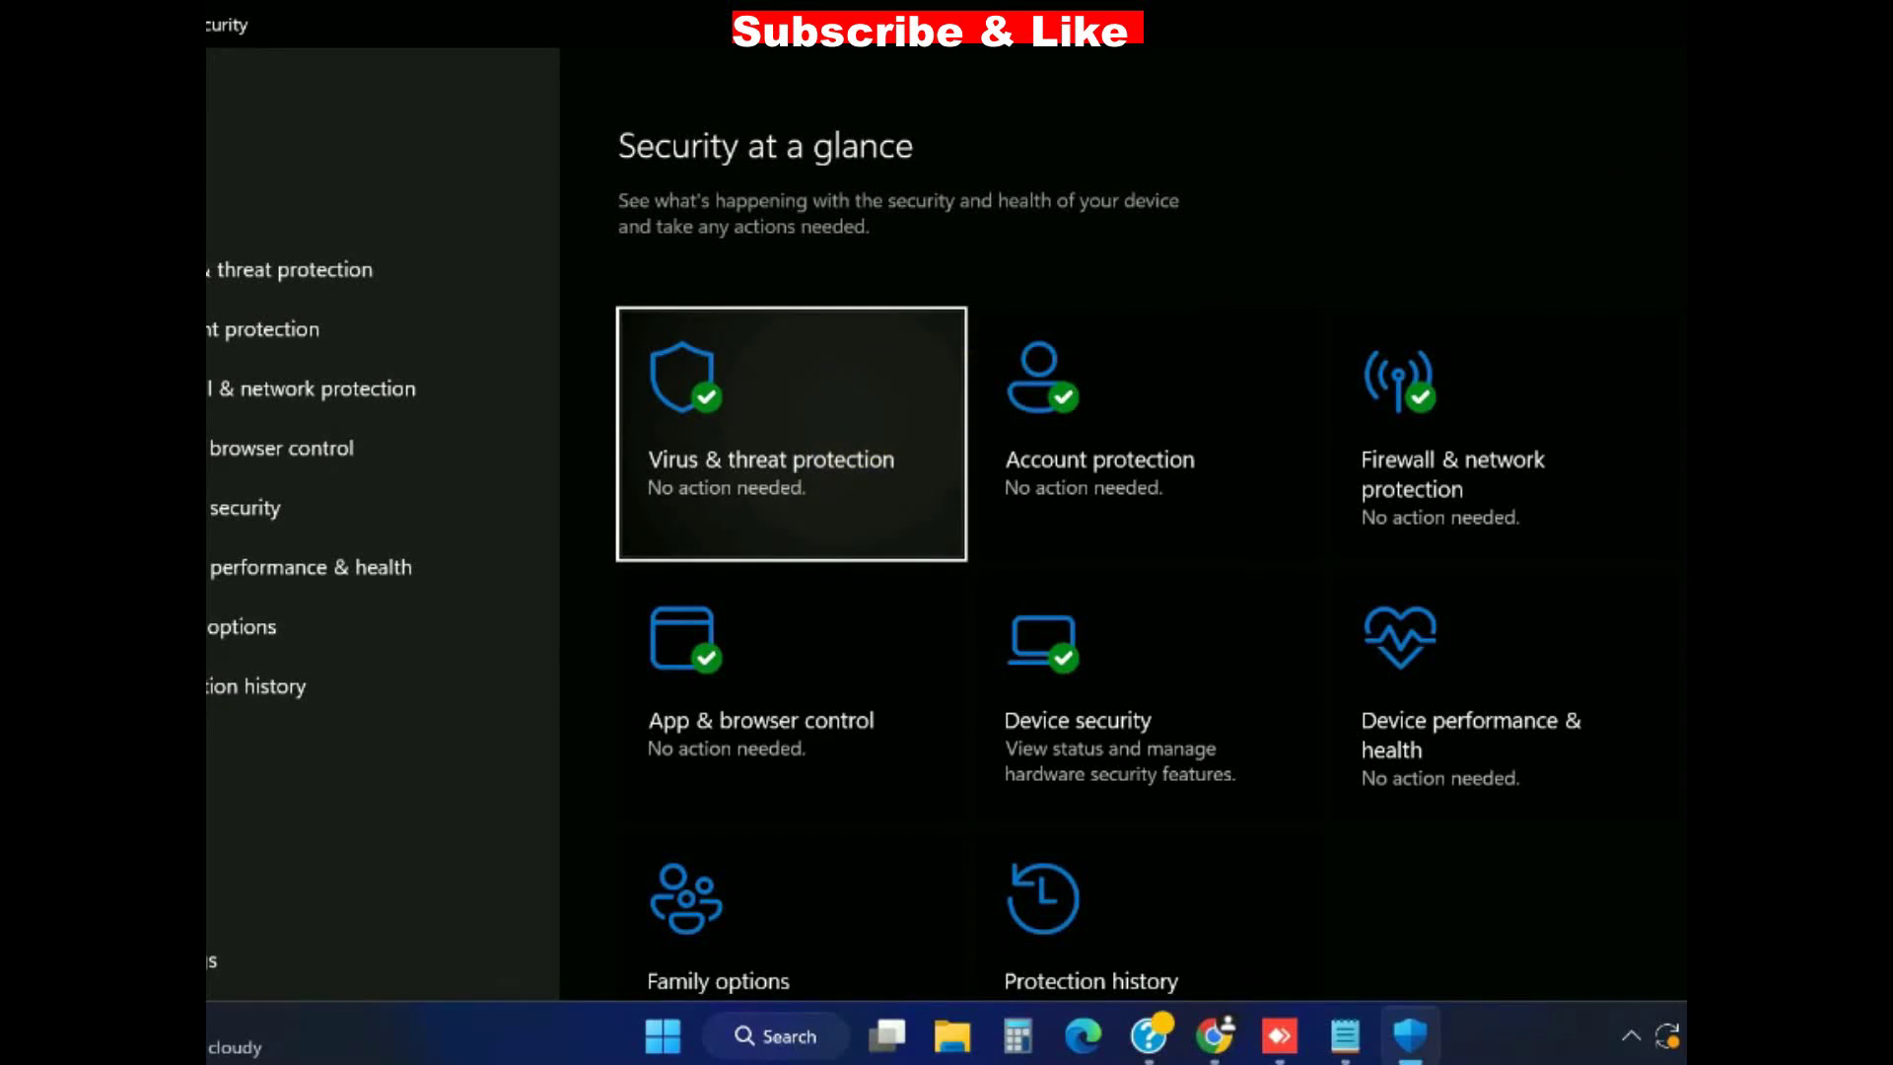
Step: Restore and move the Windows Security window, then go to Firewall & network protection
key("super+Down")
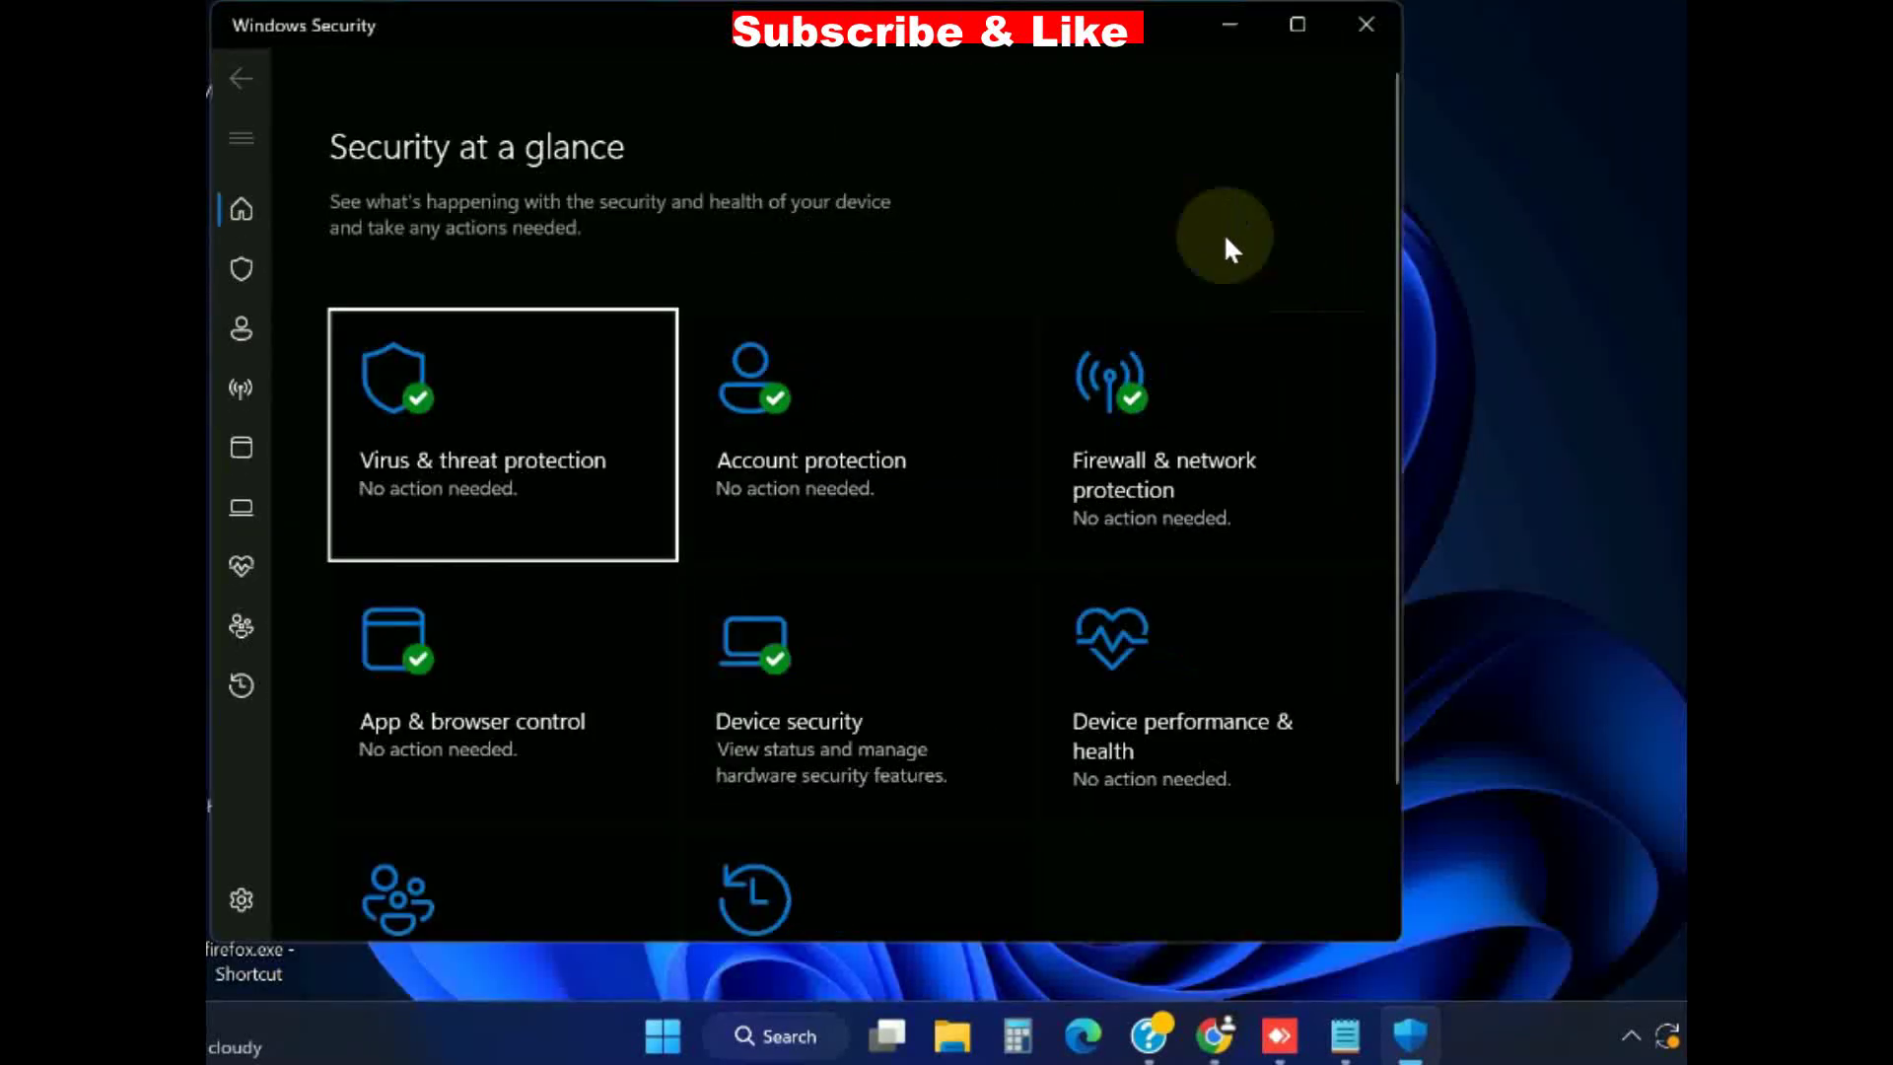
left_click_drag(808, 49, 840, 80)
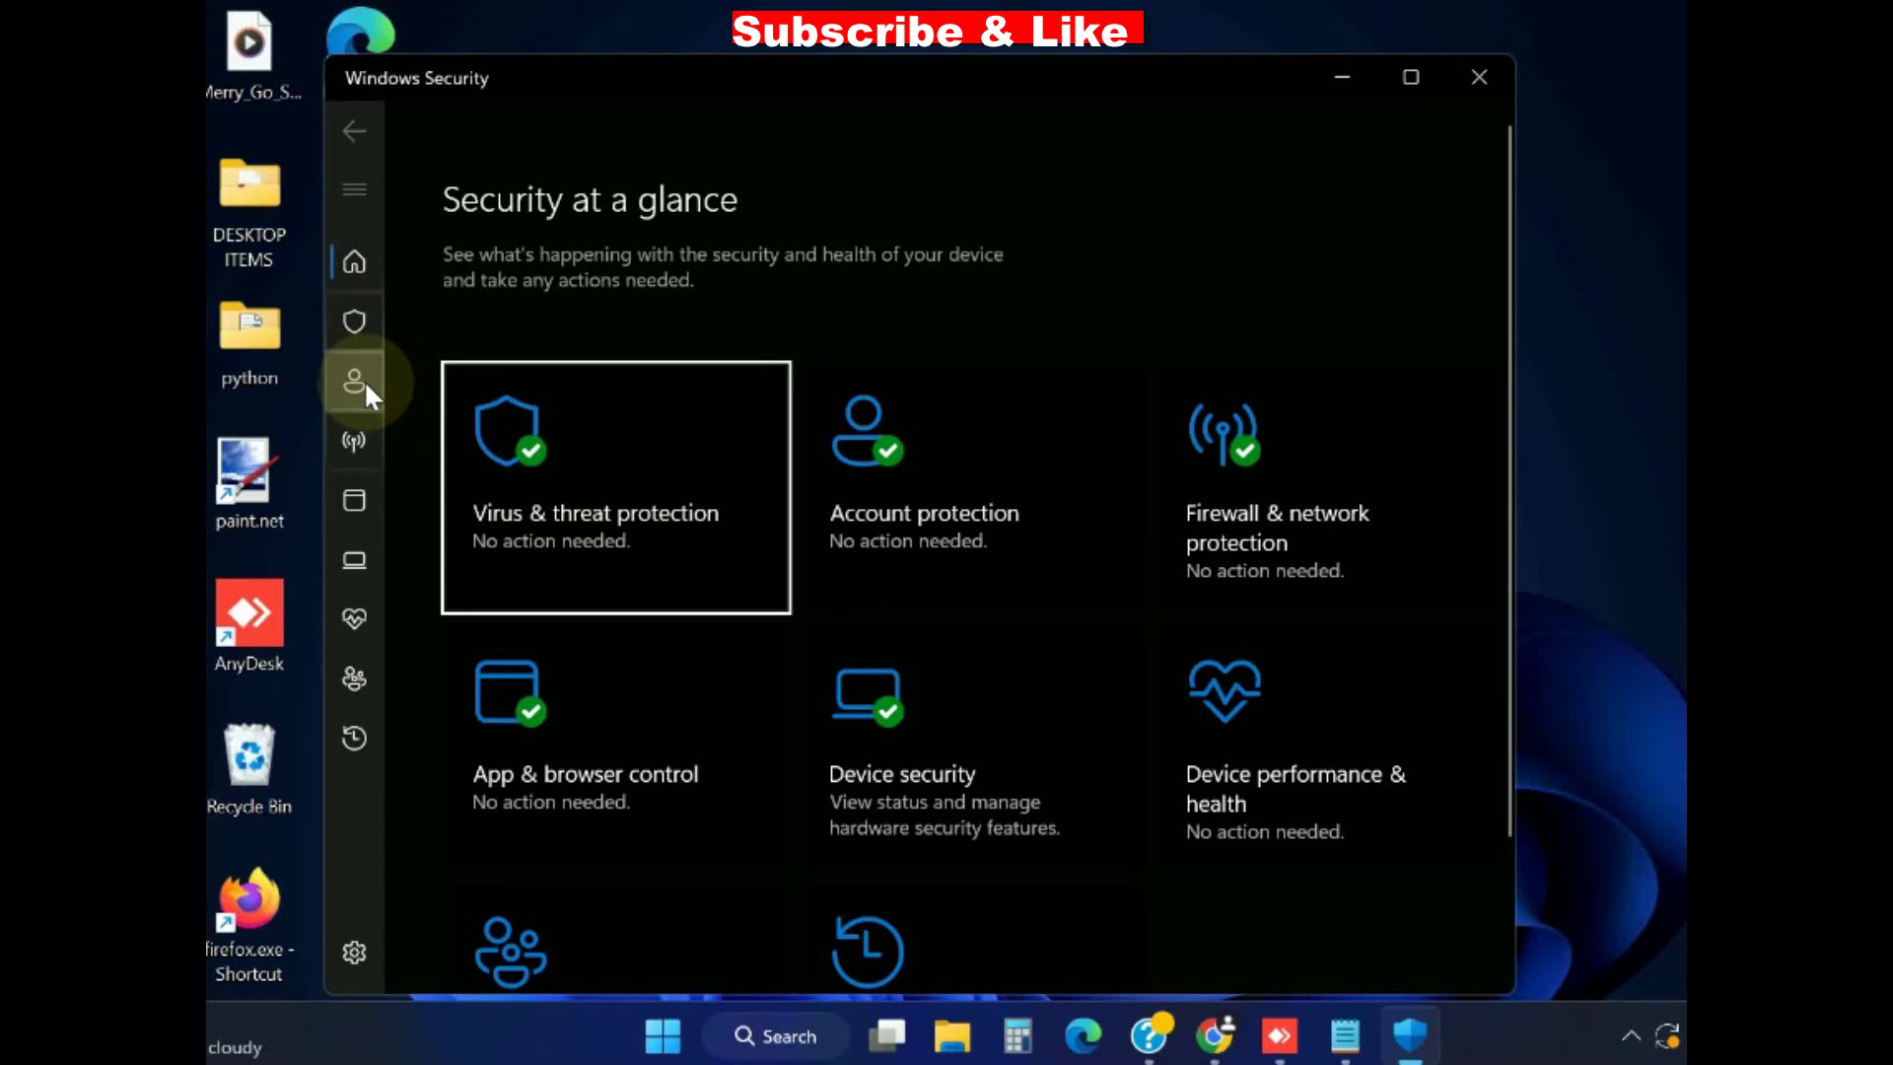
left_click(354, 441)
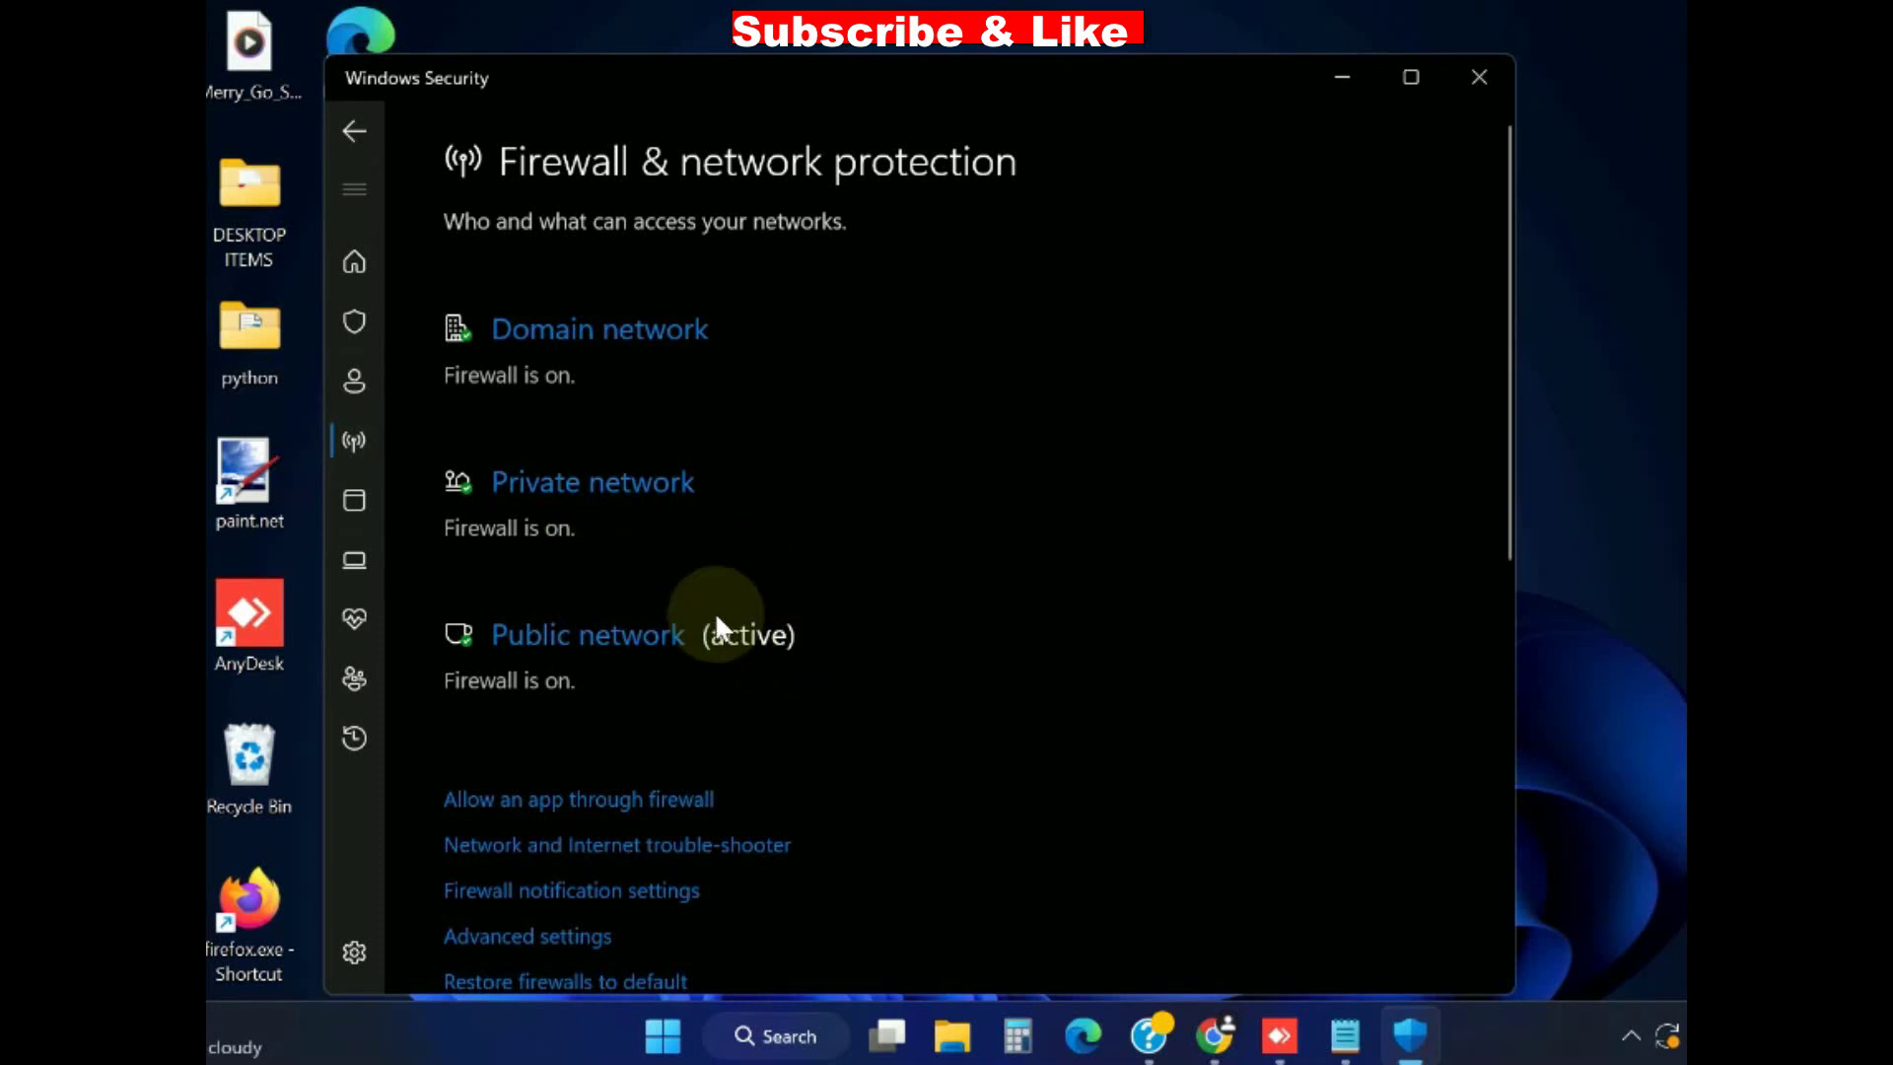
Step: Switch the Public network firewall Off, approve the UAC prompt, and close Windows Security
left_click(593, 635)
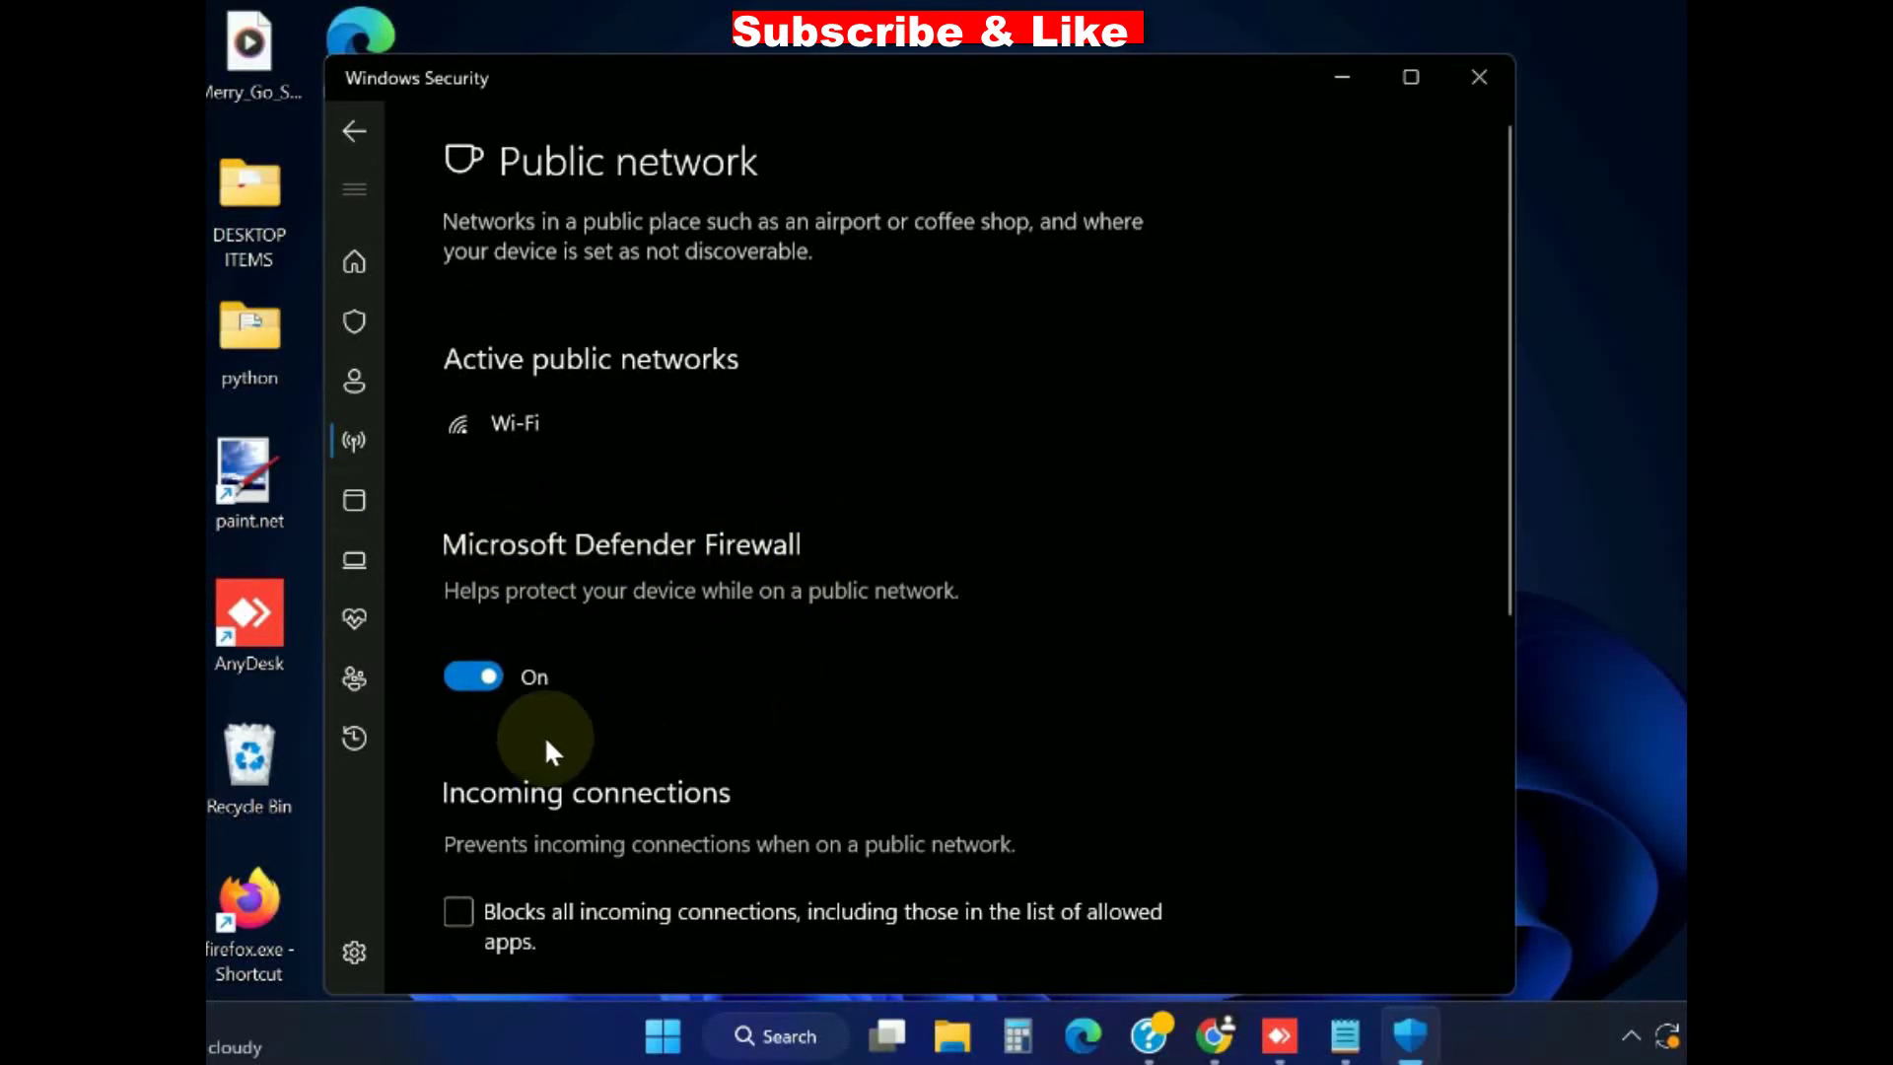
left_click(472, 675)
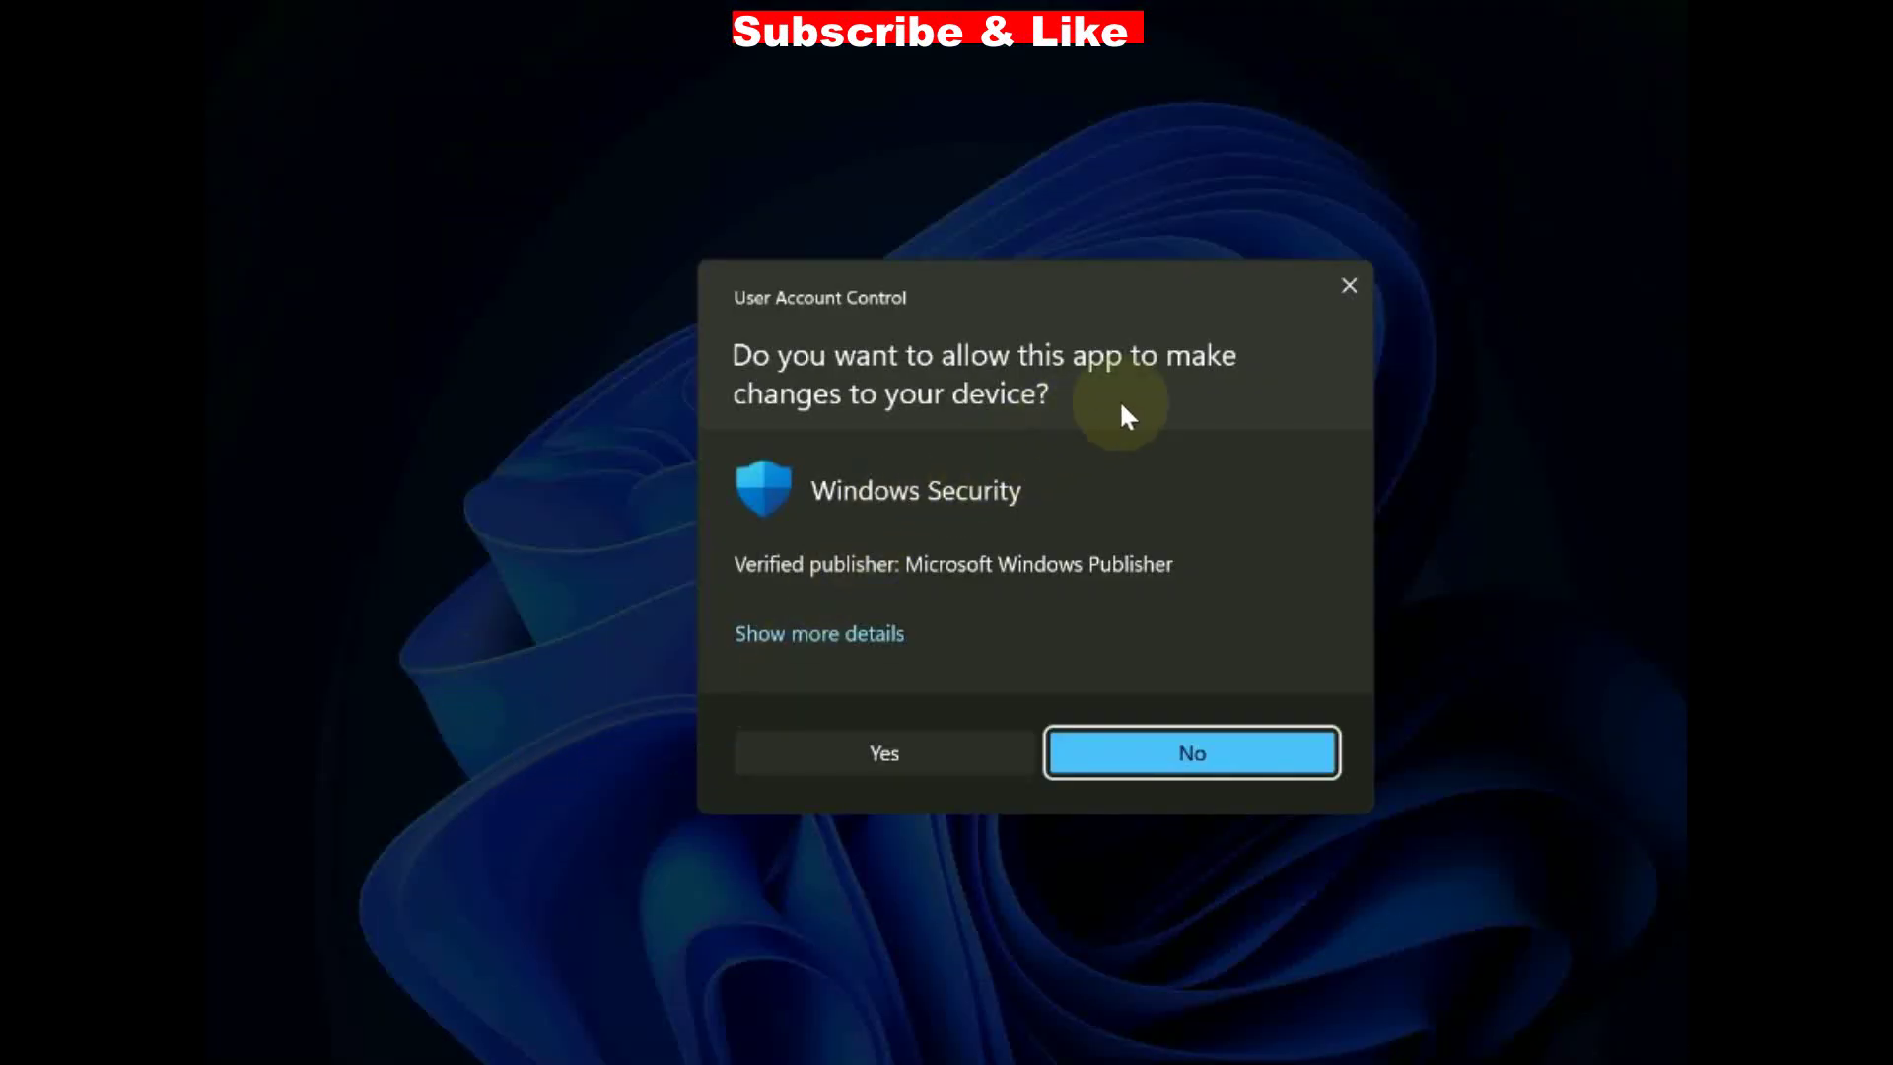
left_click(884, 752)
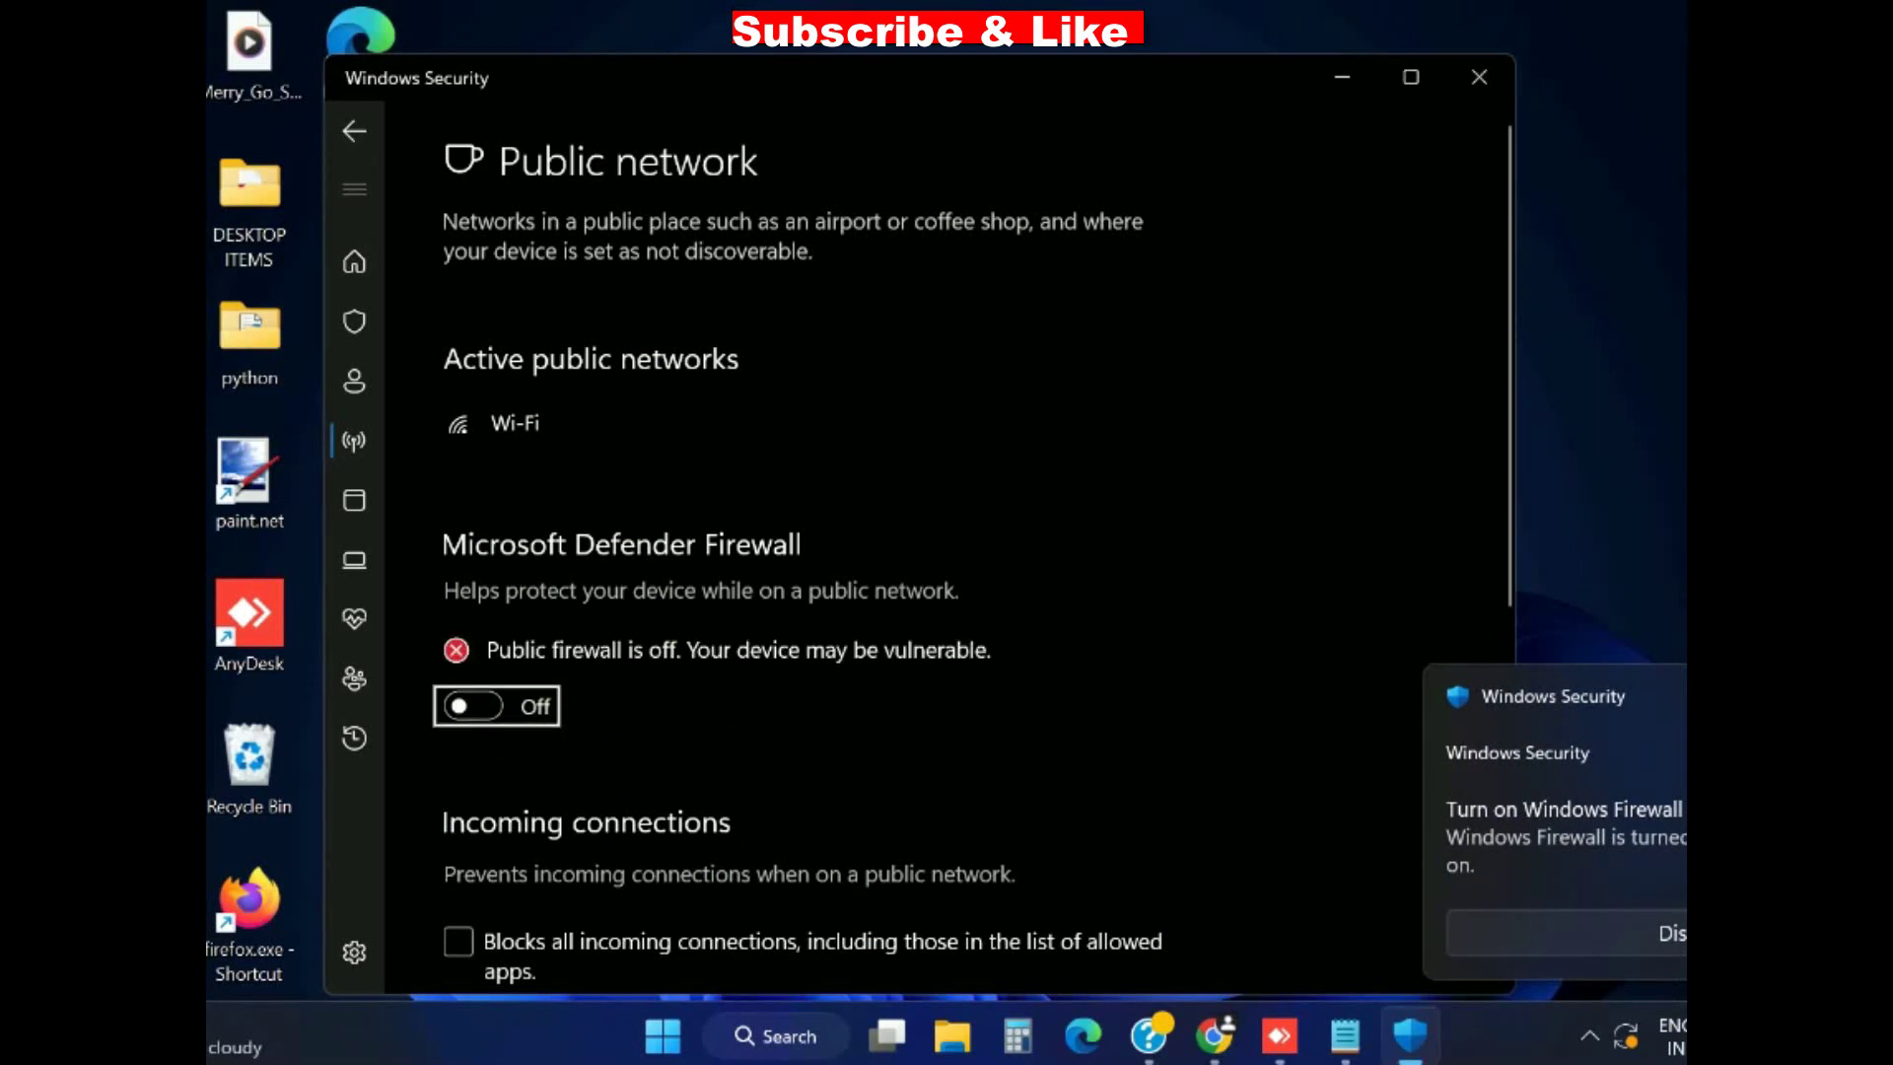
key("alt+F4")
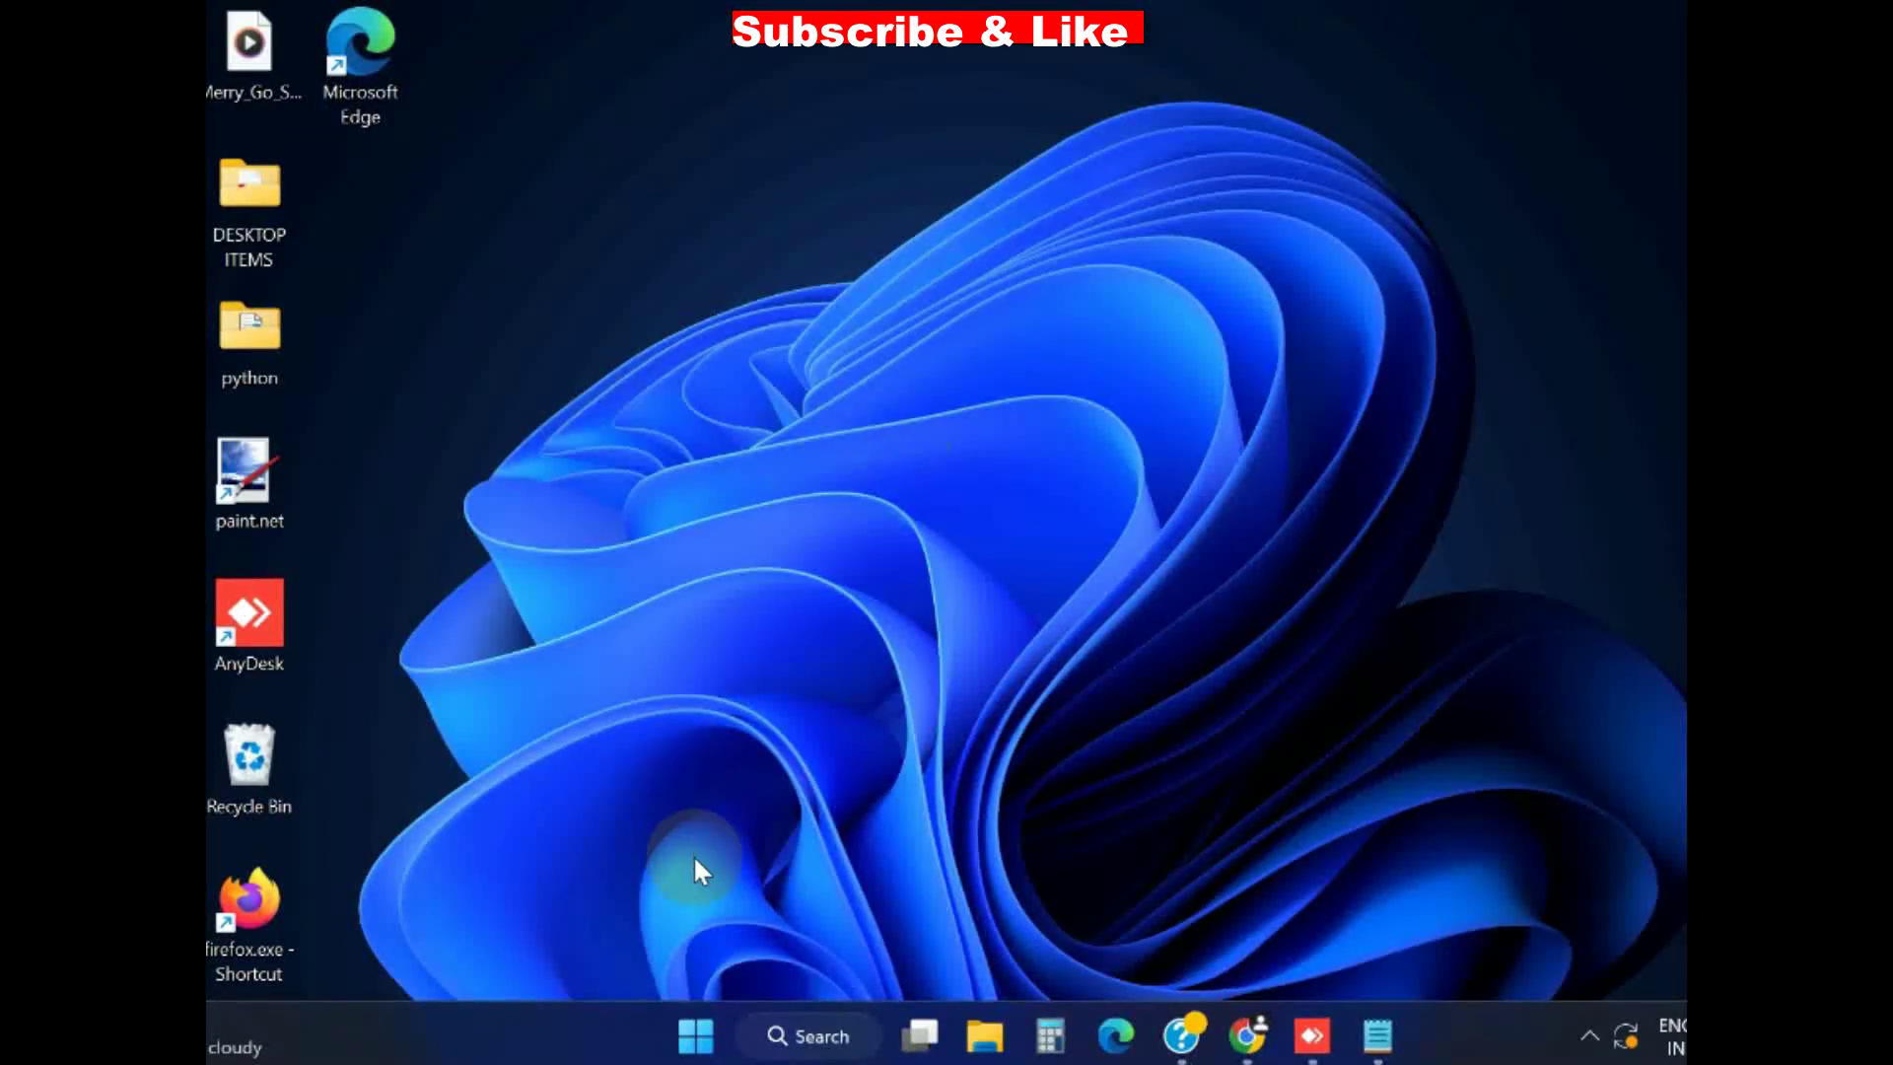
Step: Search Windows for 'firewall.cpl'
left_click(815, 1040)
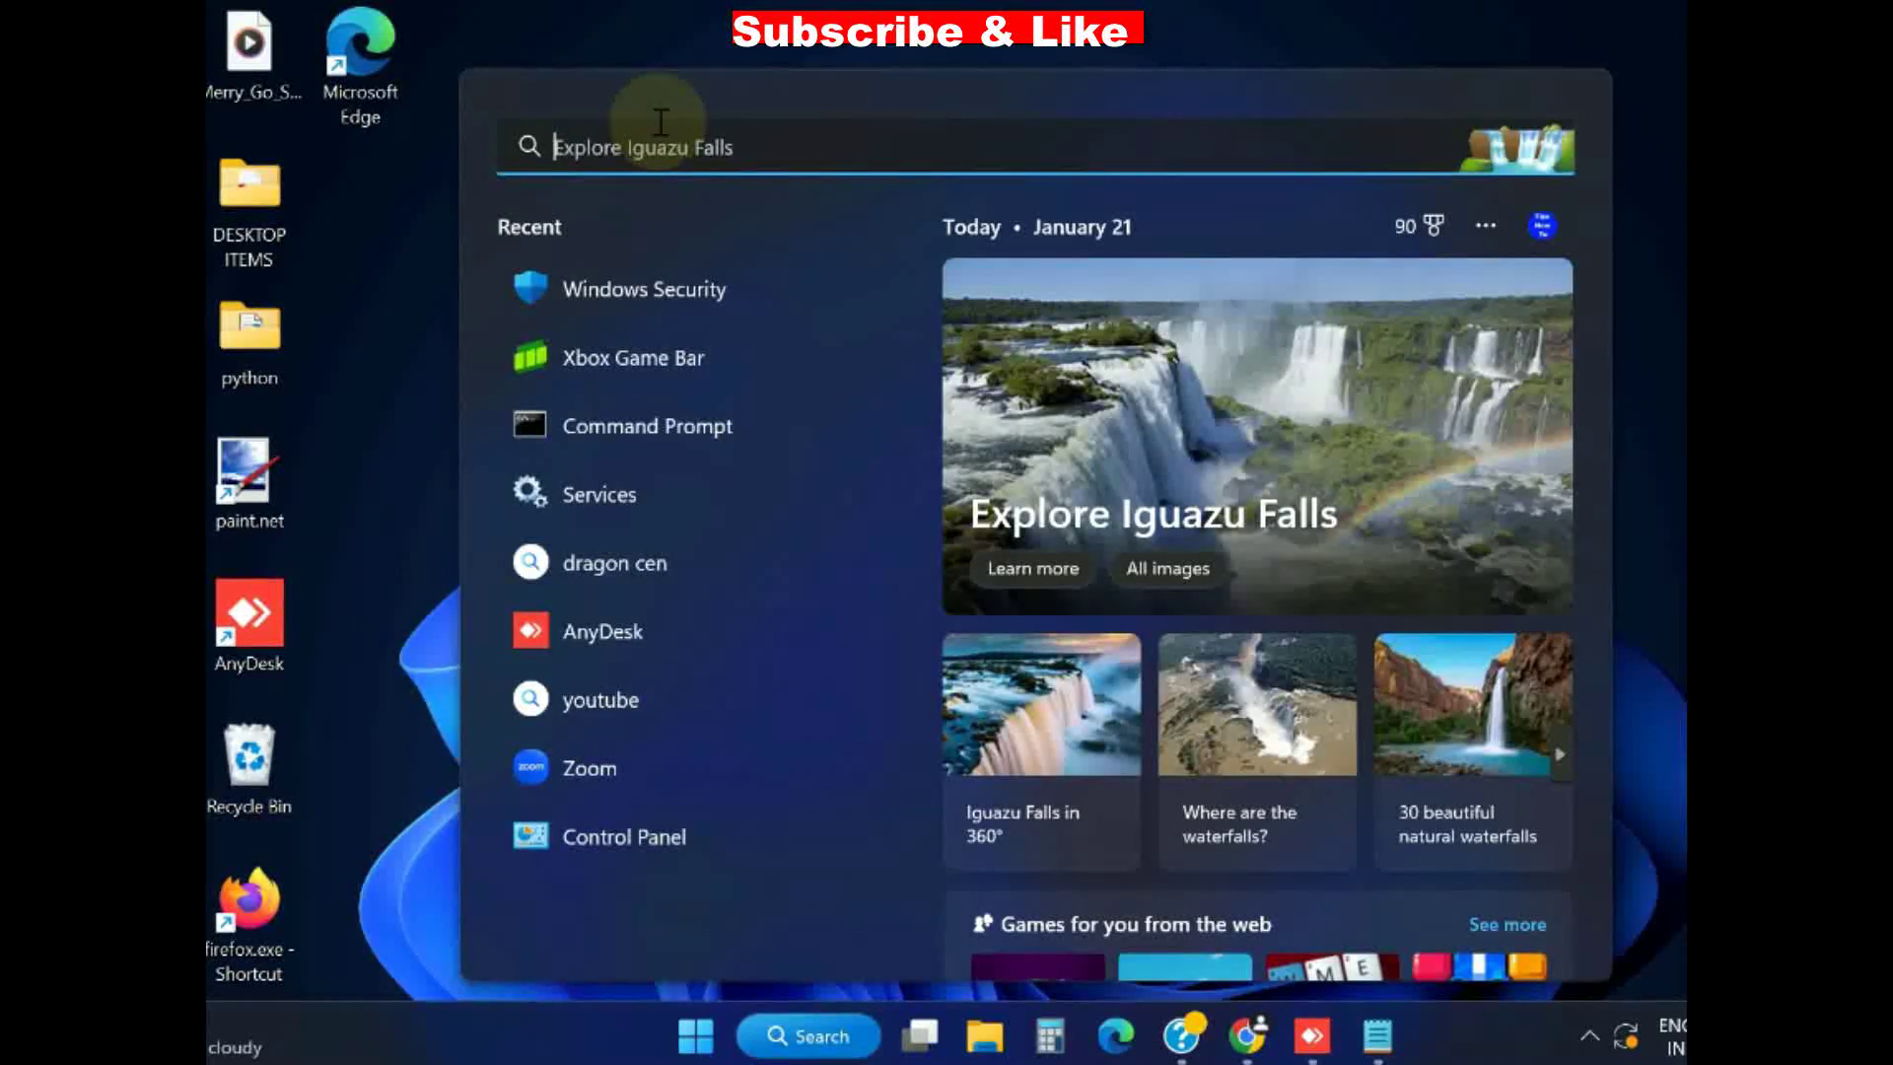
type("fire")
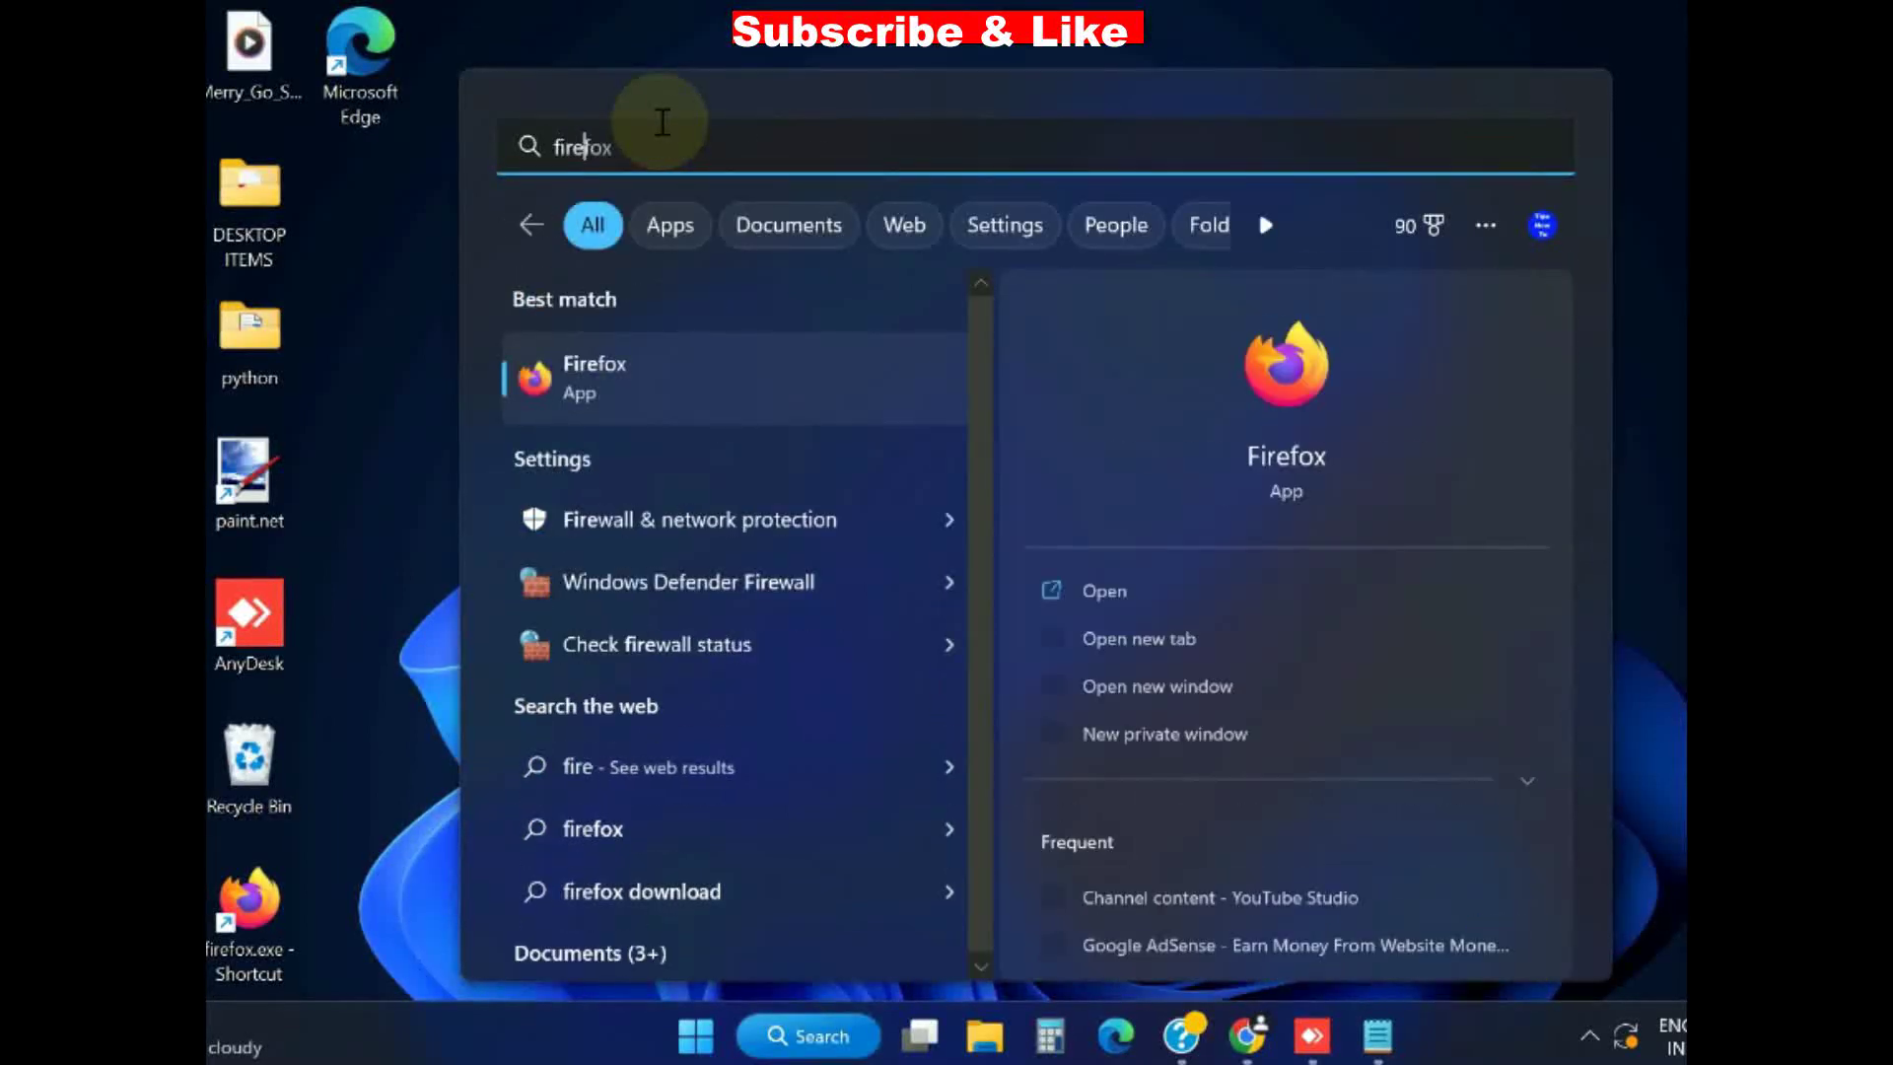
type("wall.cpl")
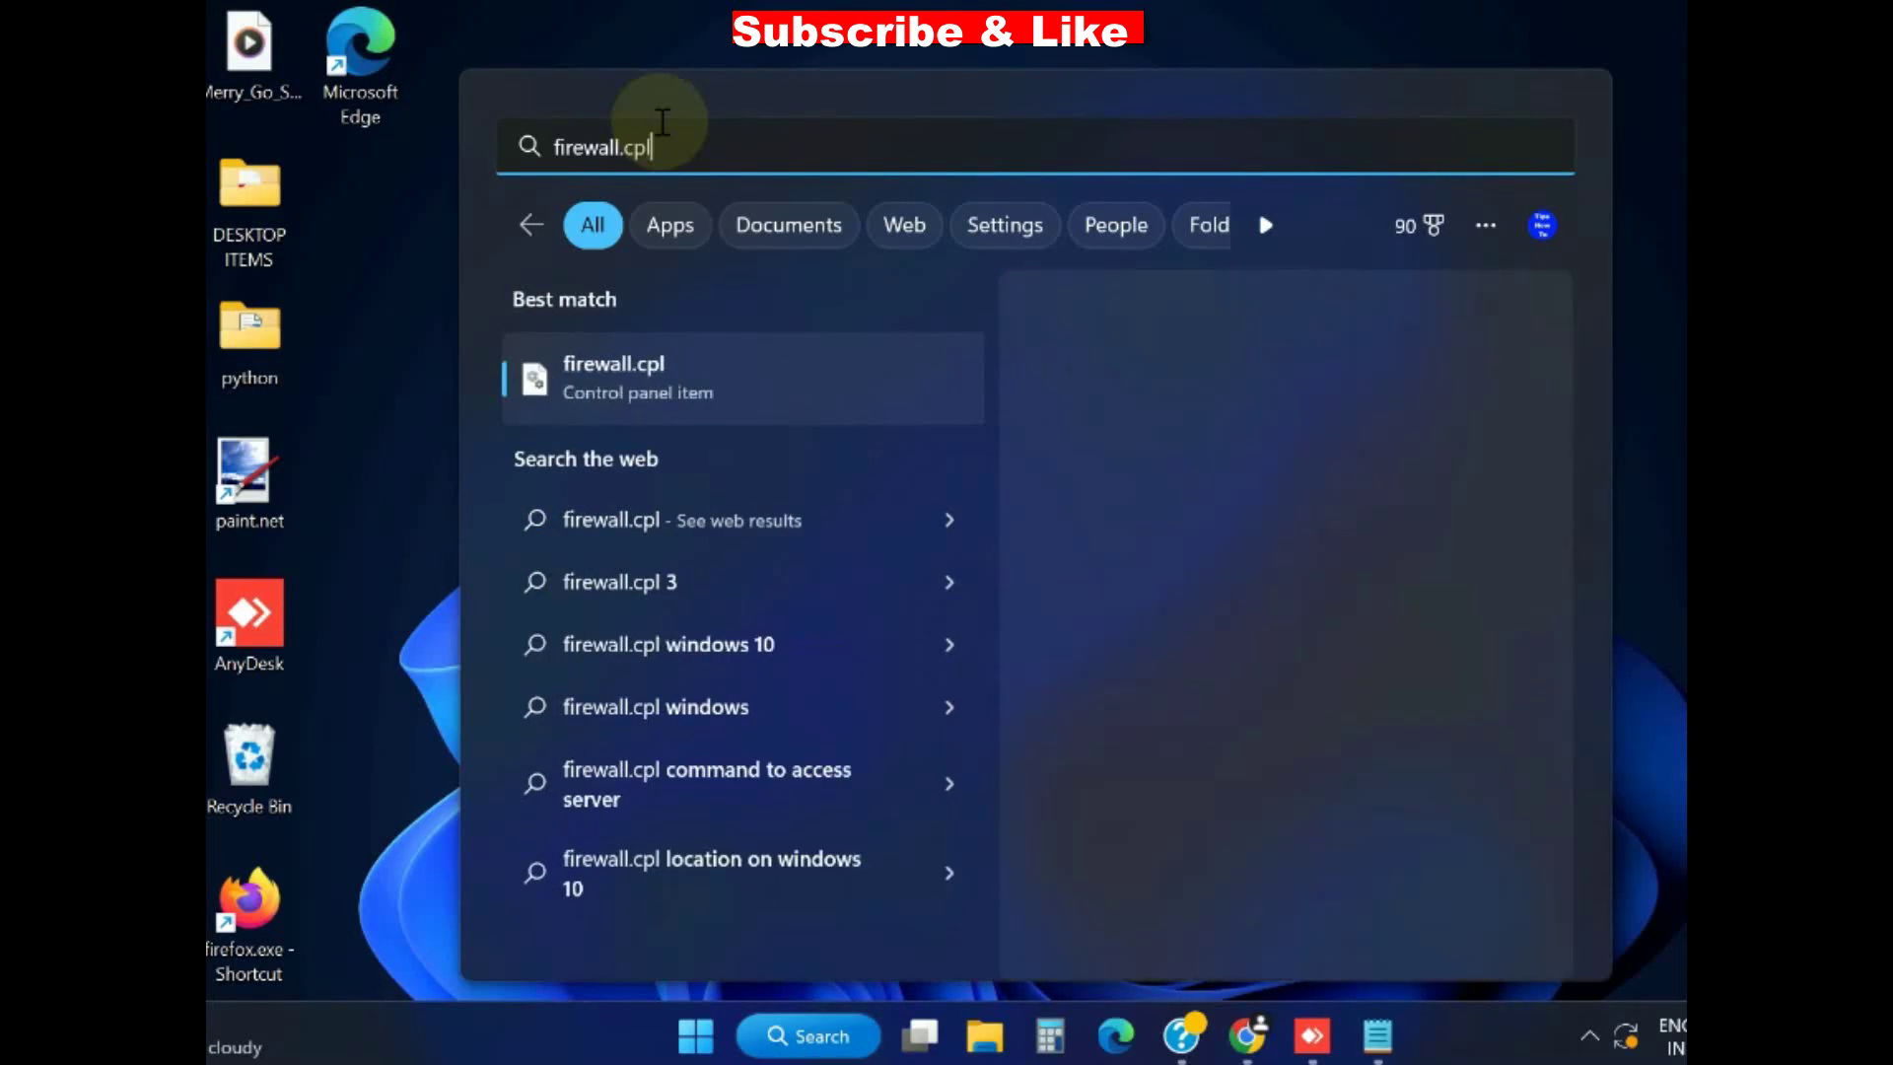
Step: Launch firewall.cpl, restore and move its window, and reach the allowed apps list
left_click(642, 379)
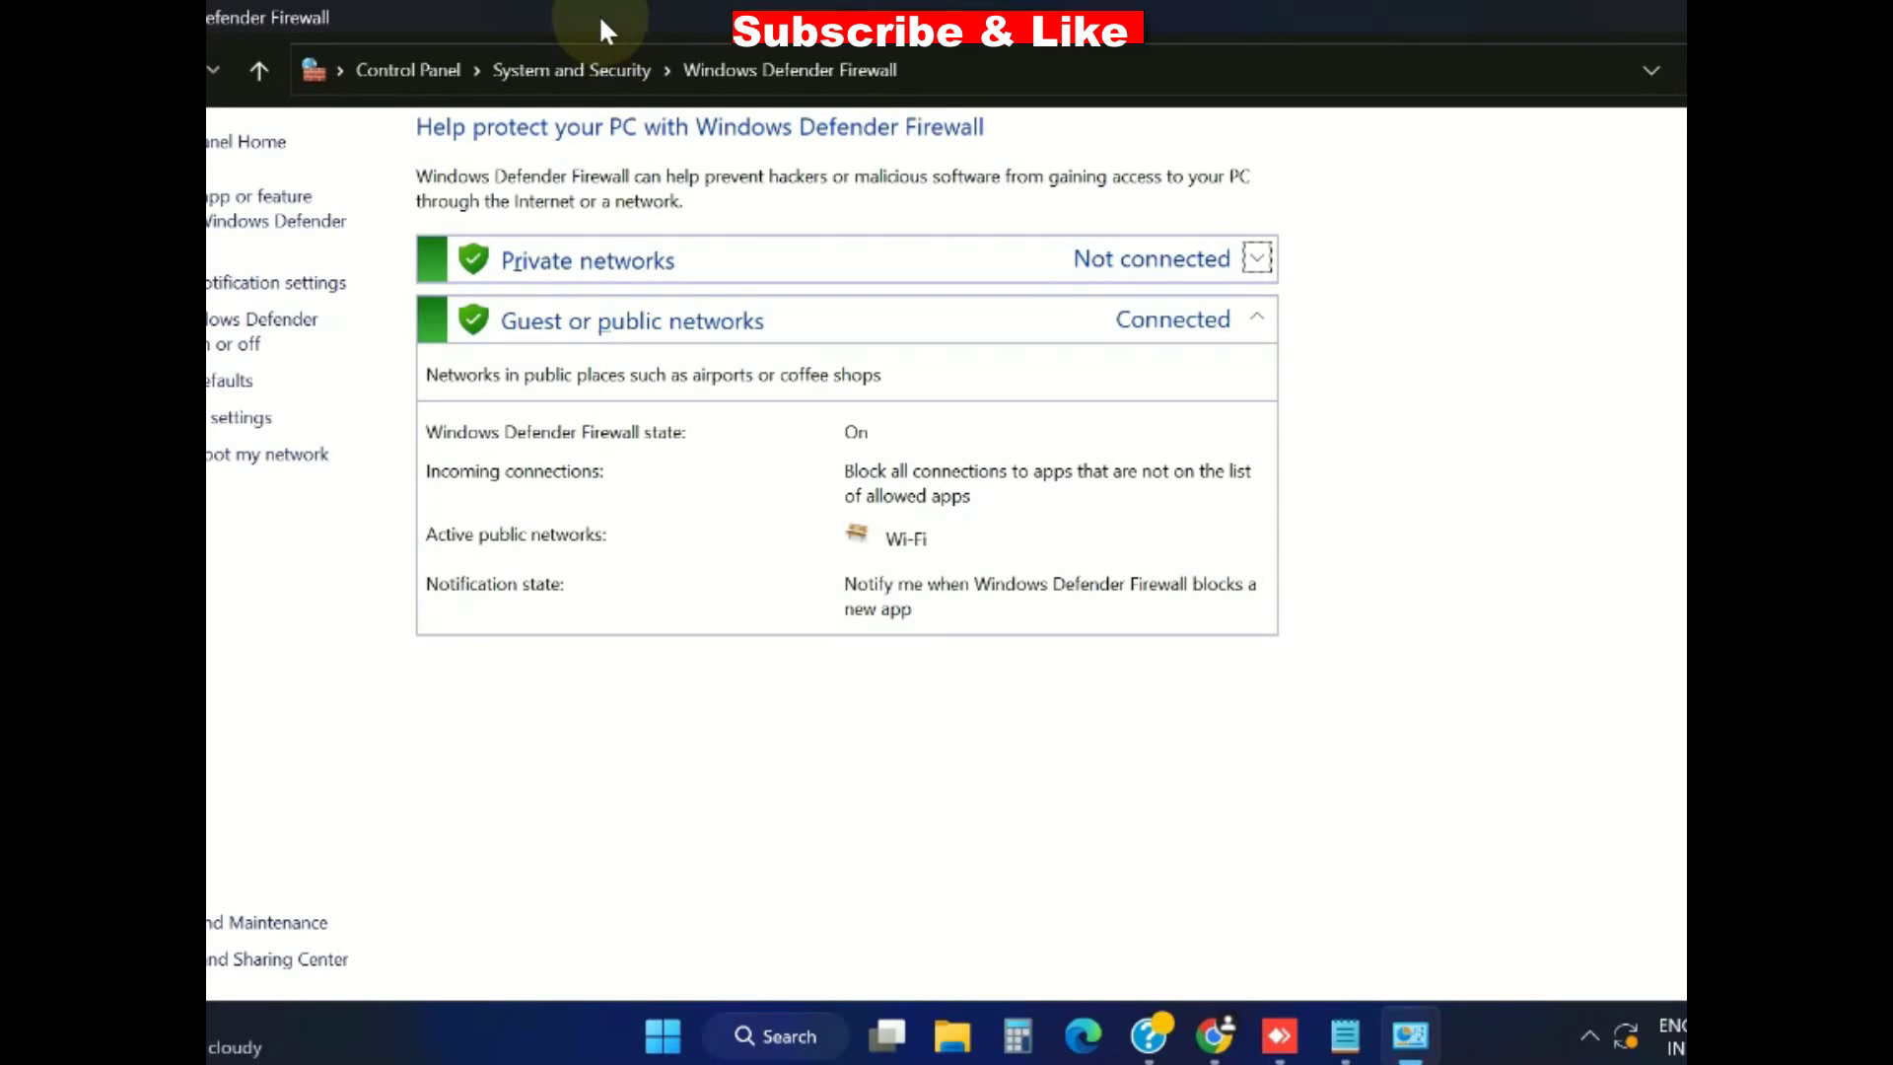
left_click_drag(602, 22, 823, 95)
left_click(430, 434)
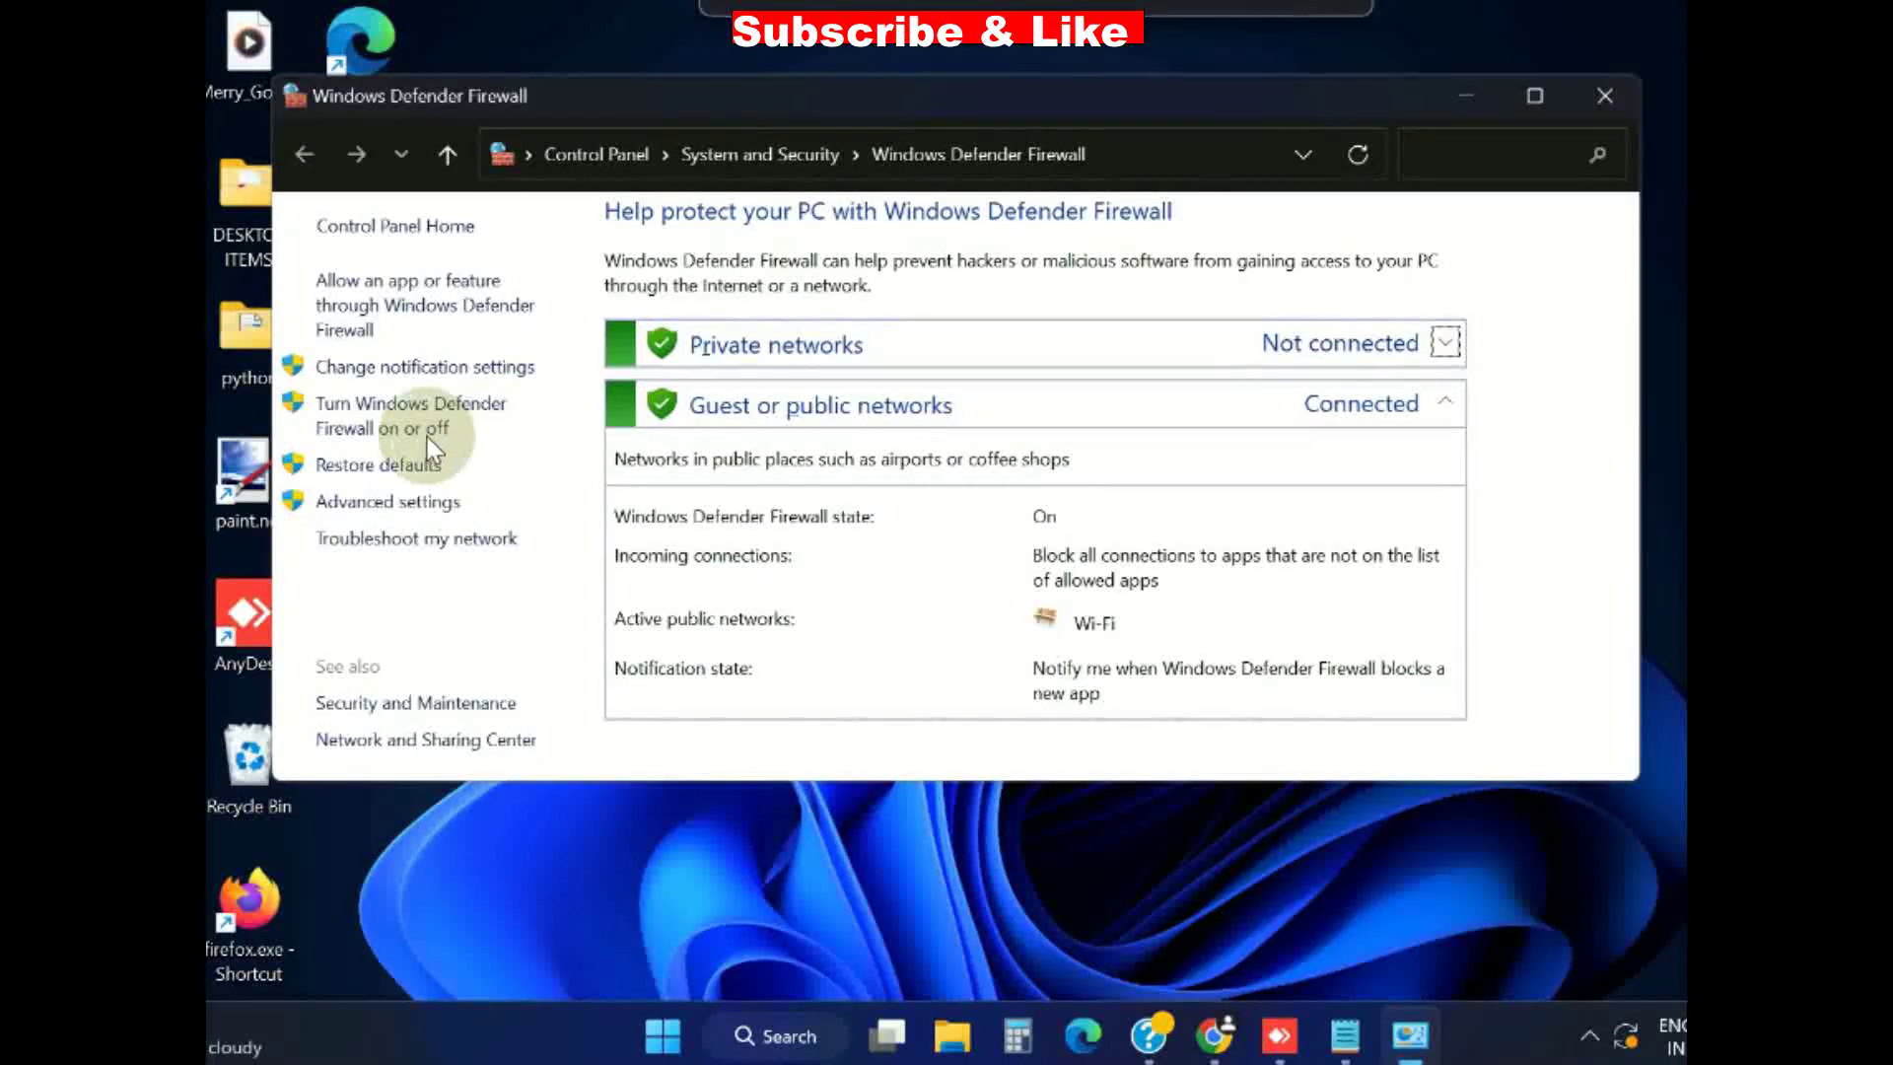
left_click(404, 301)
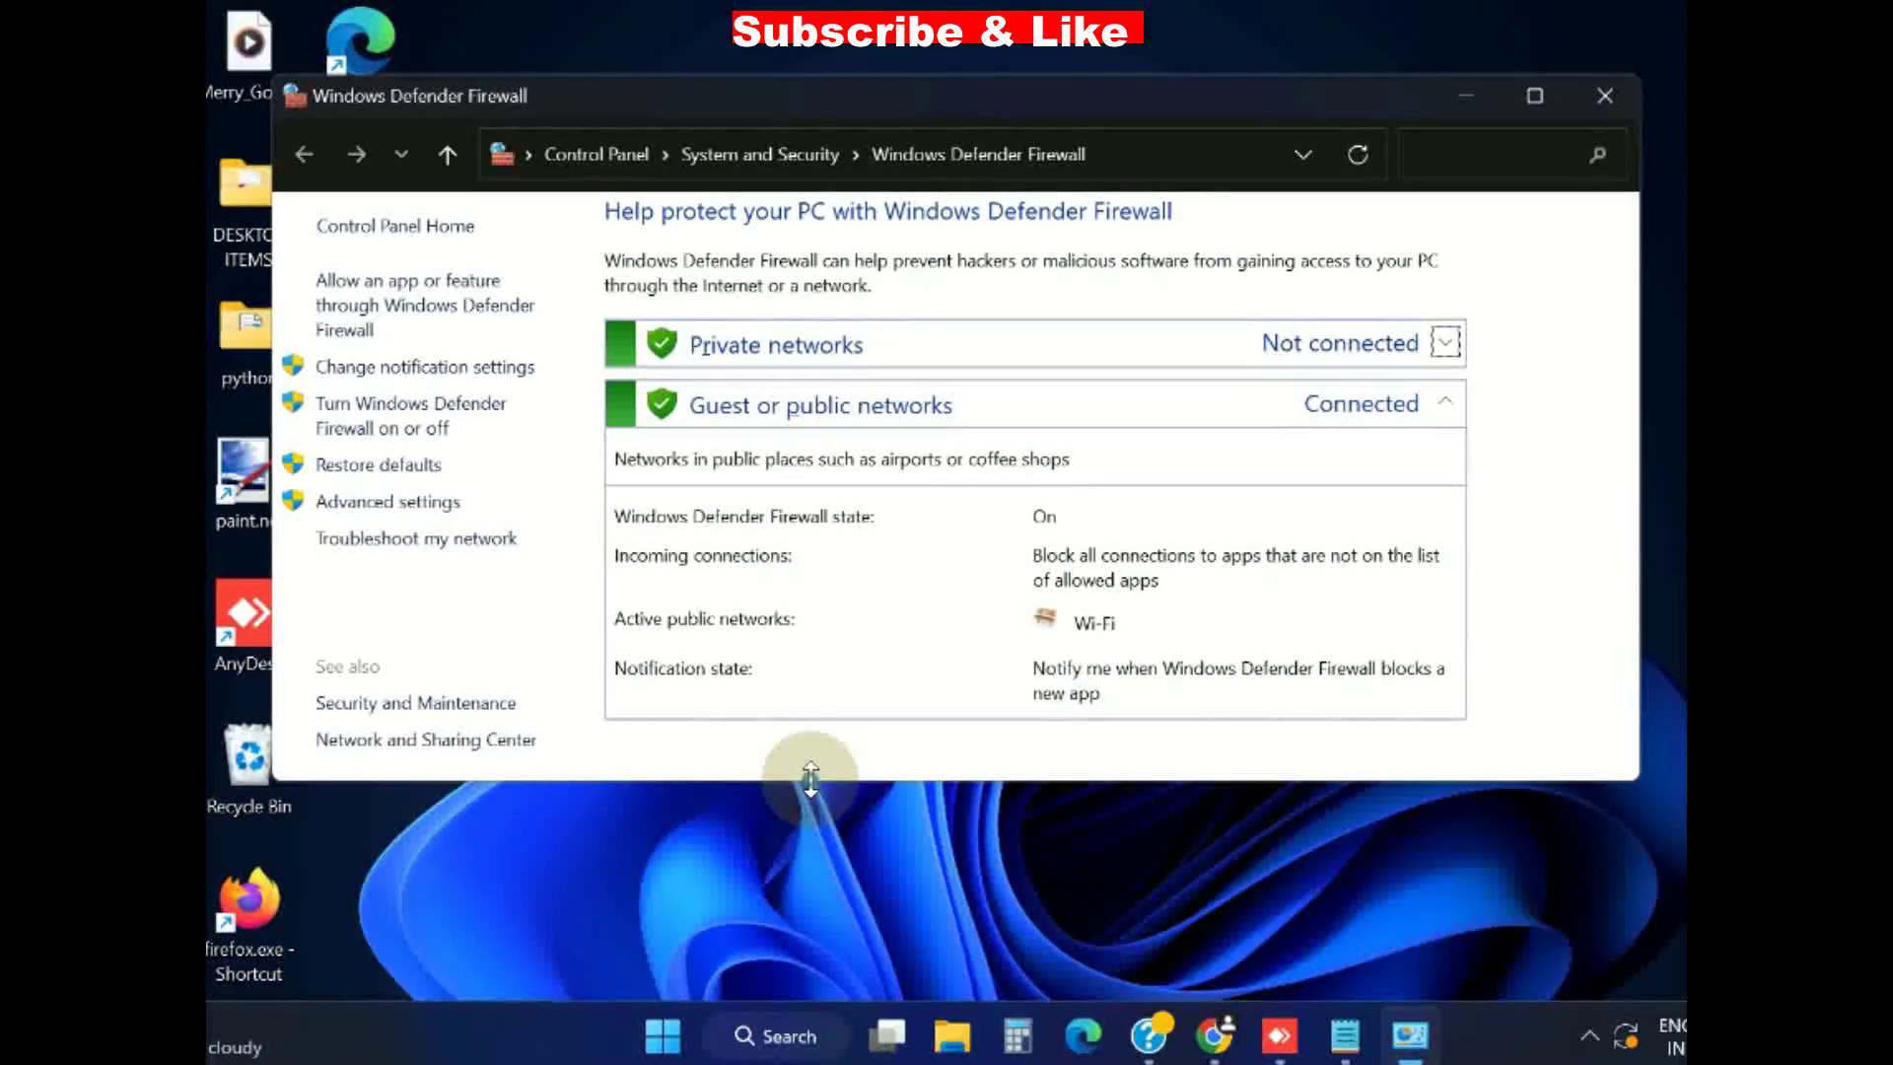
left_click(405, 306)
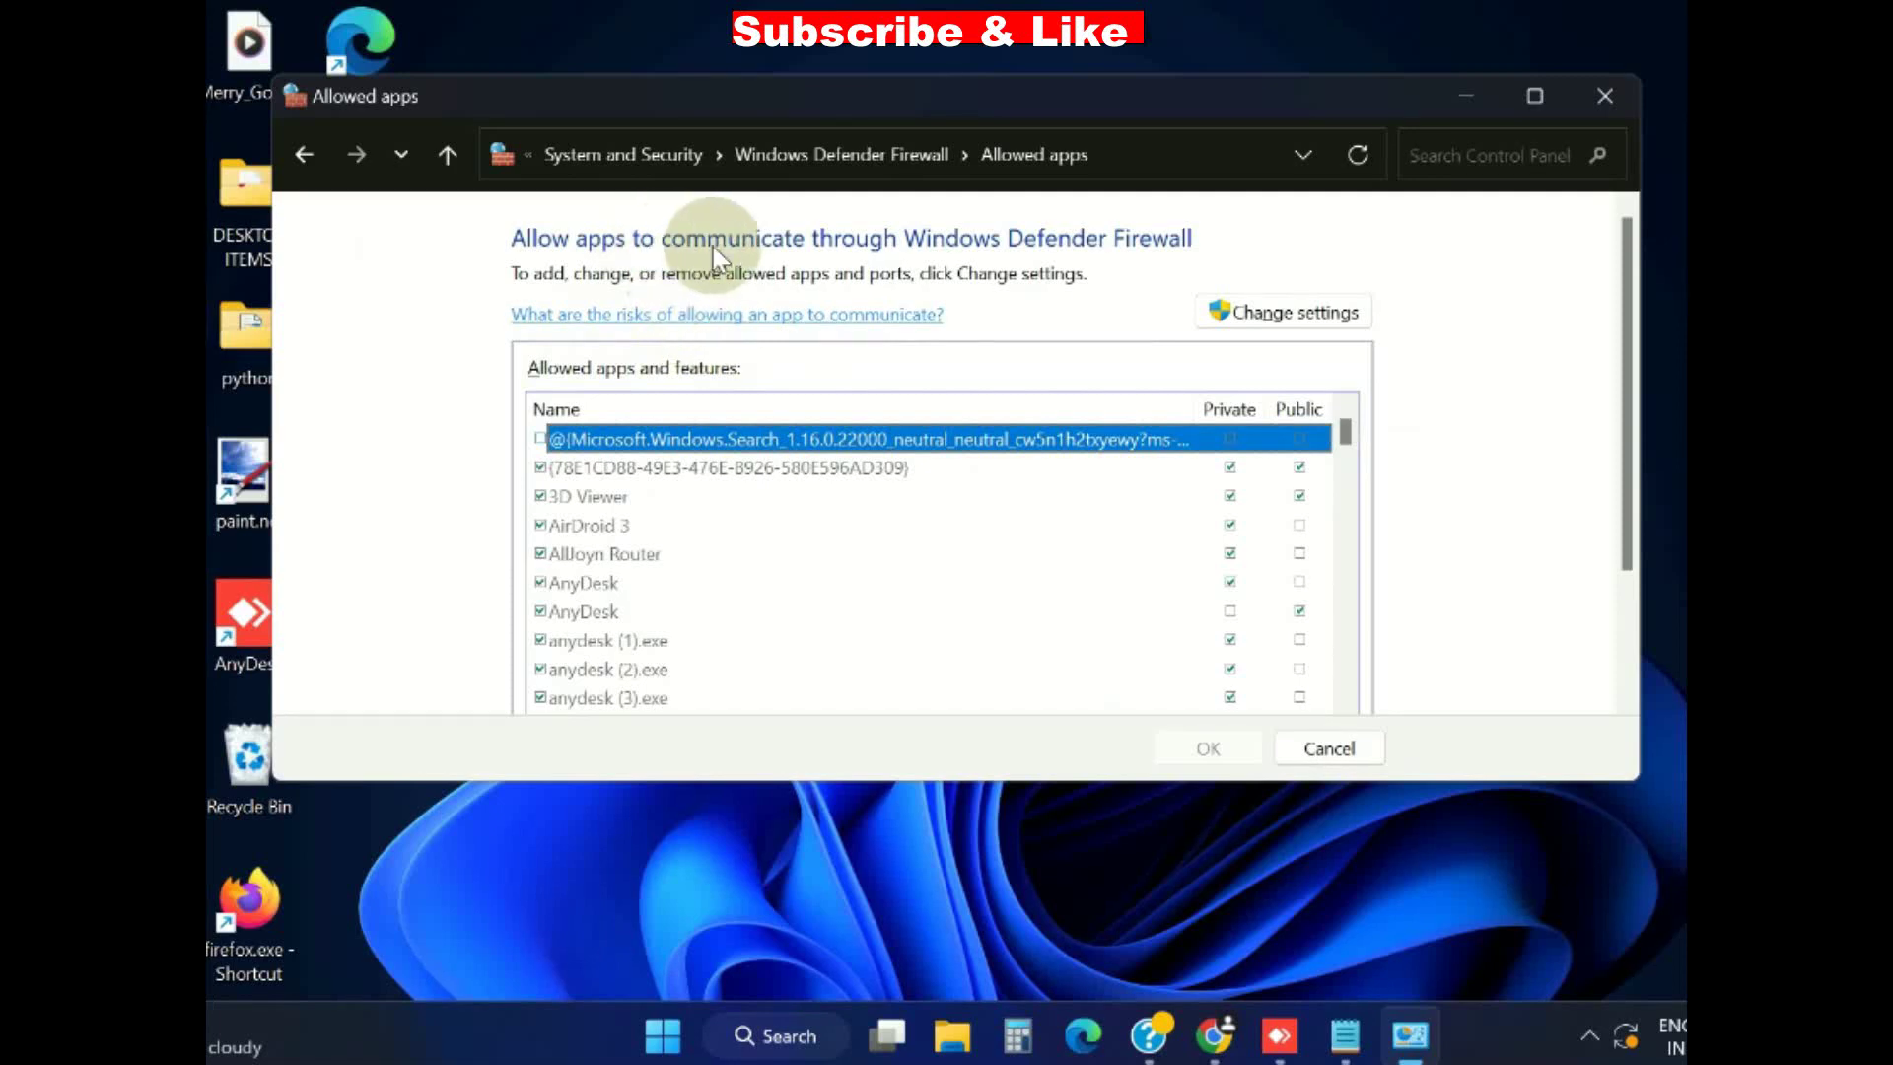
Step: Tick File and Printer Sharing for Private and Public networks and save with OK
left_click(1299, 311)
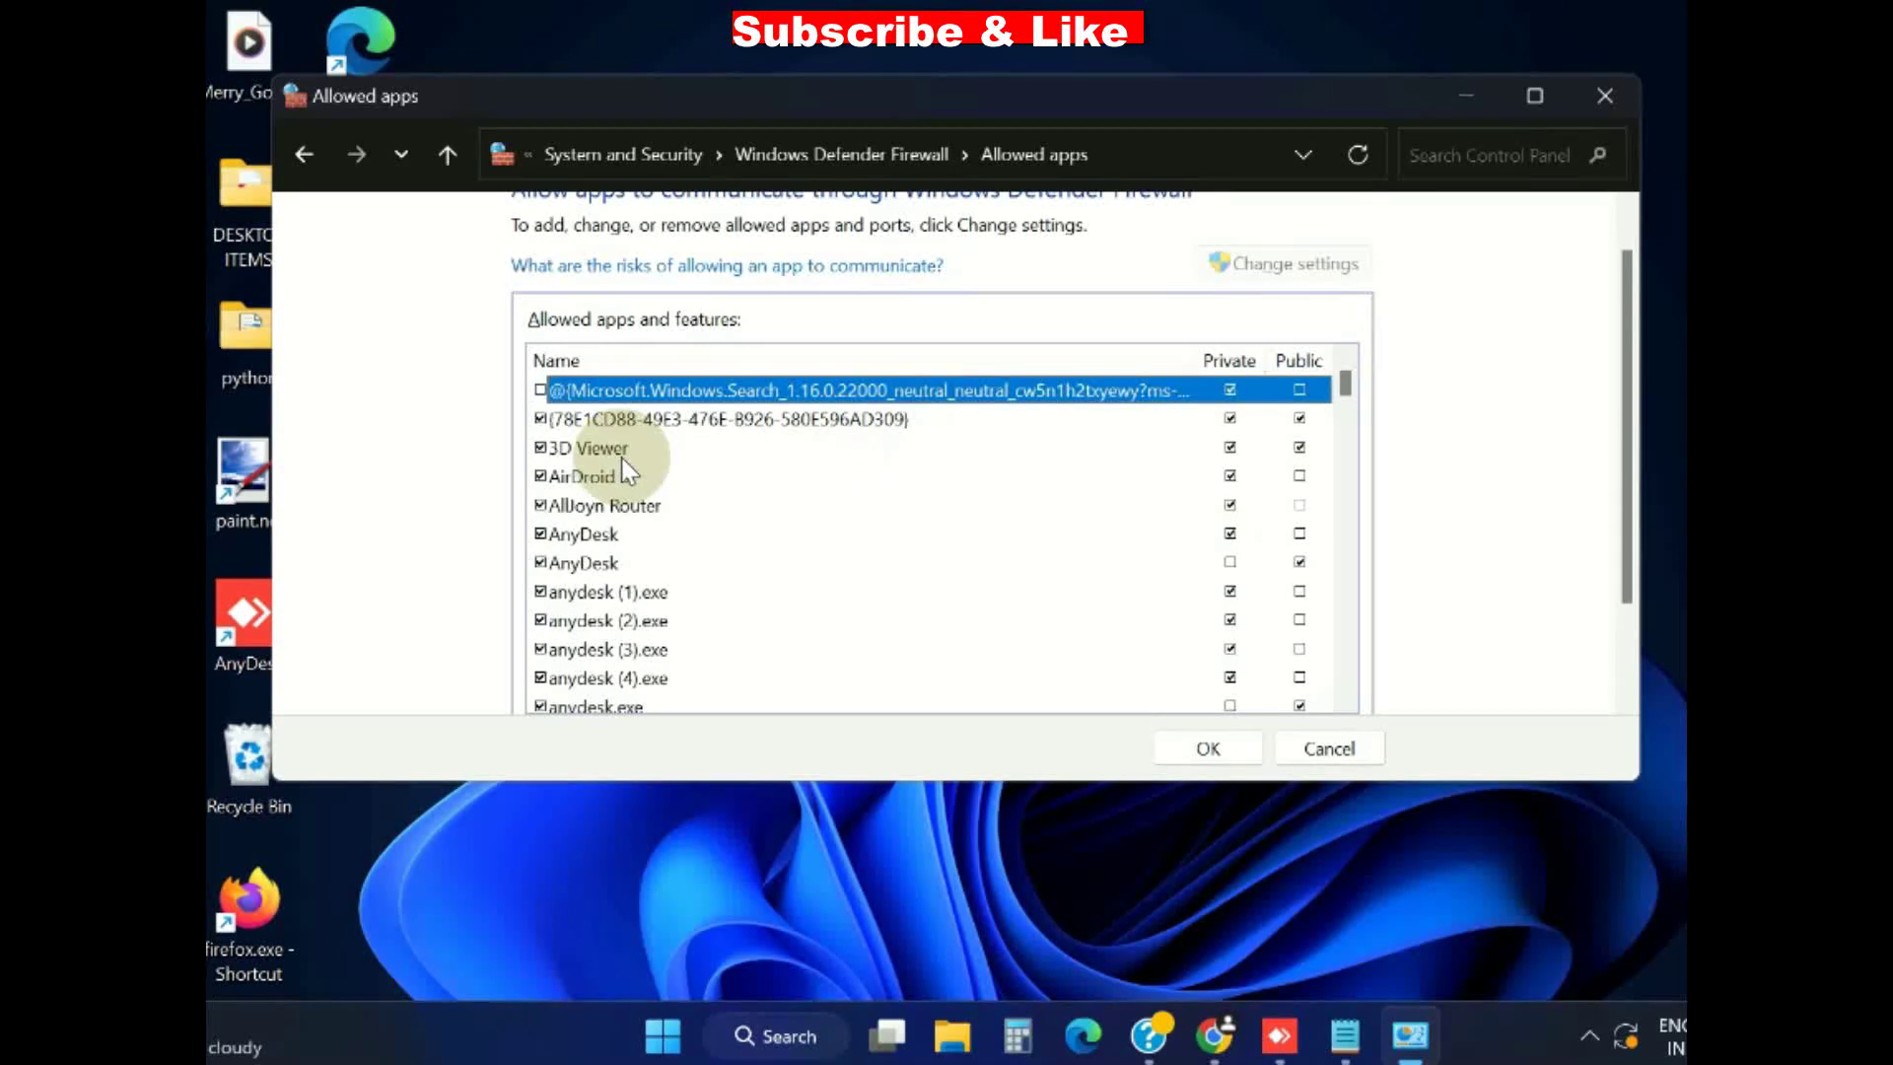
scroll(1359, 435, "down", 3)
scroll(750, 509, "down", 9)
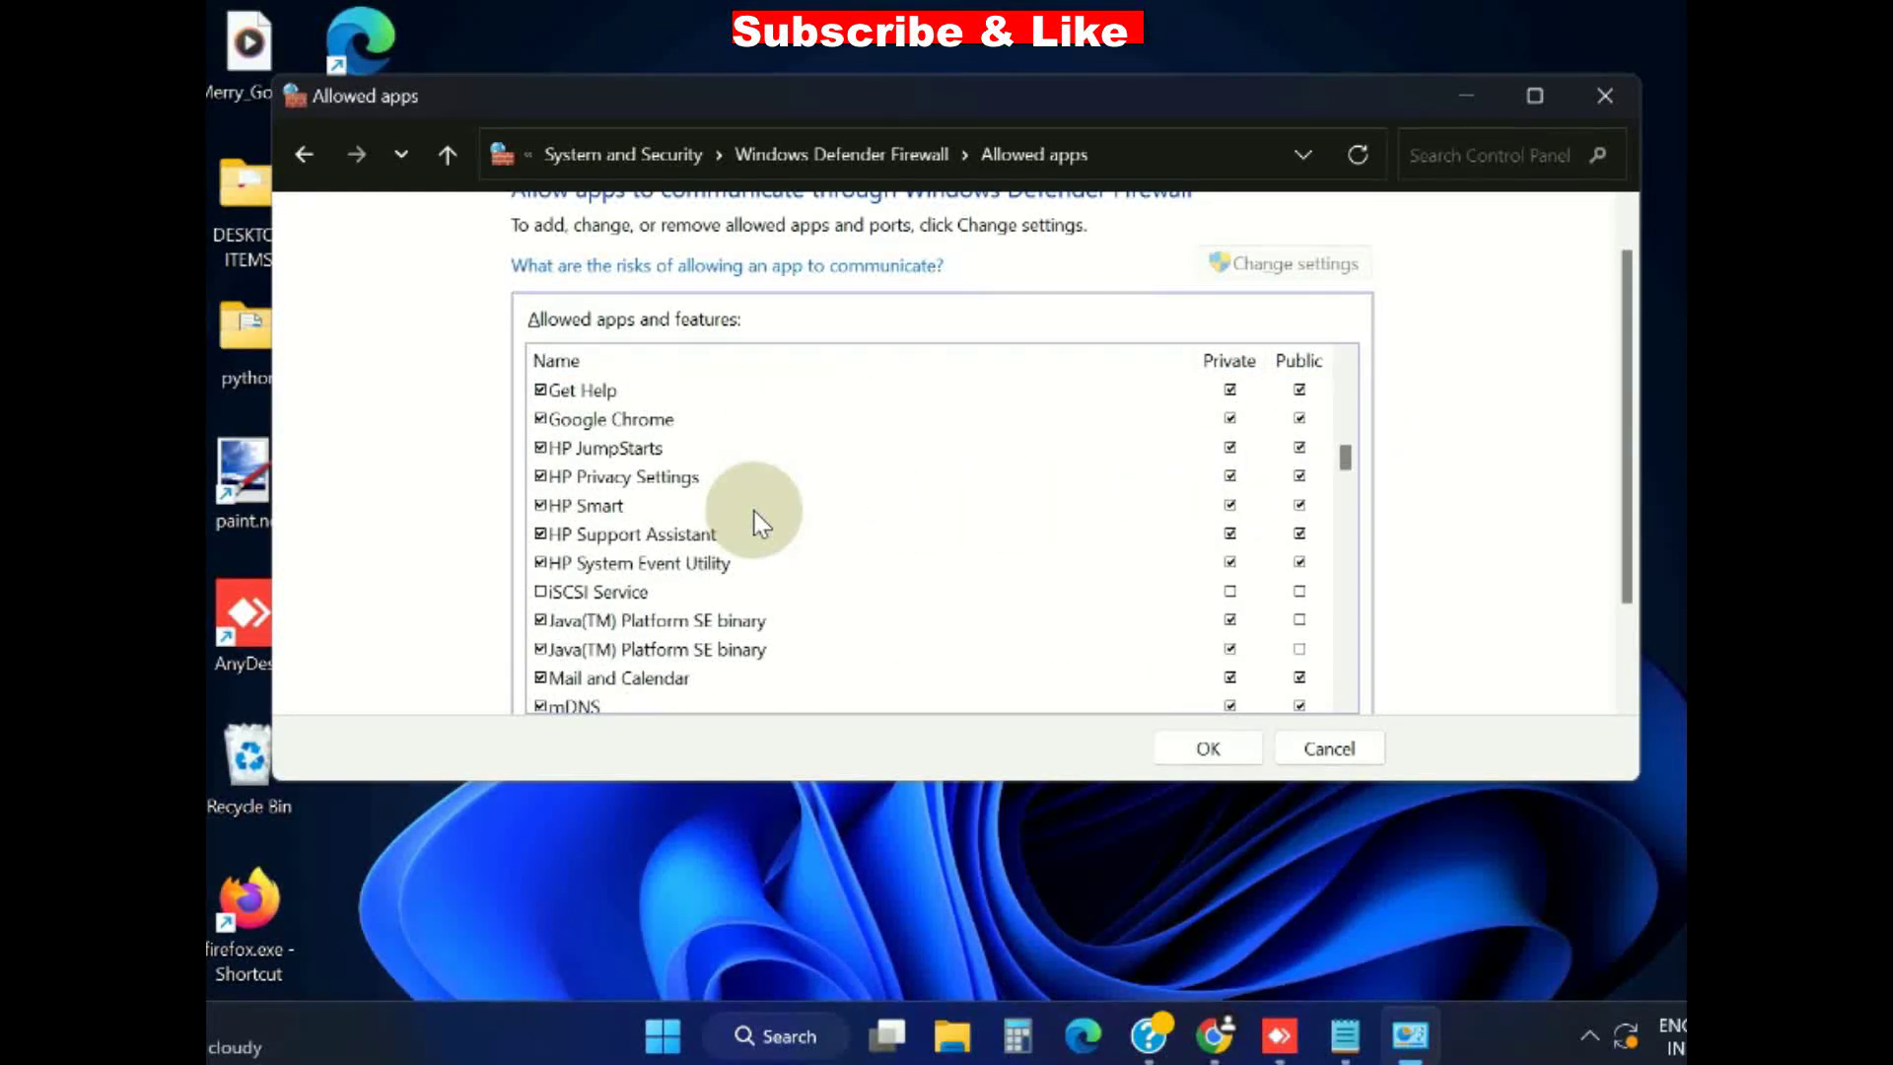
scroll(753, 510, "up", 1)
scroll(759, 521, "up", 1)
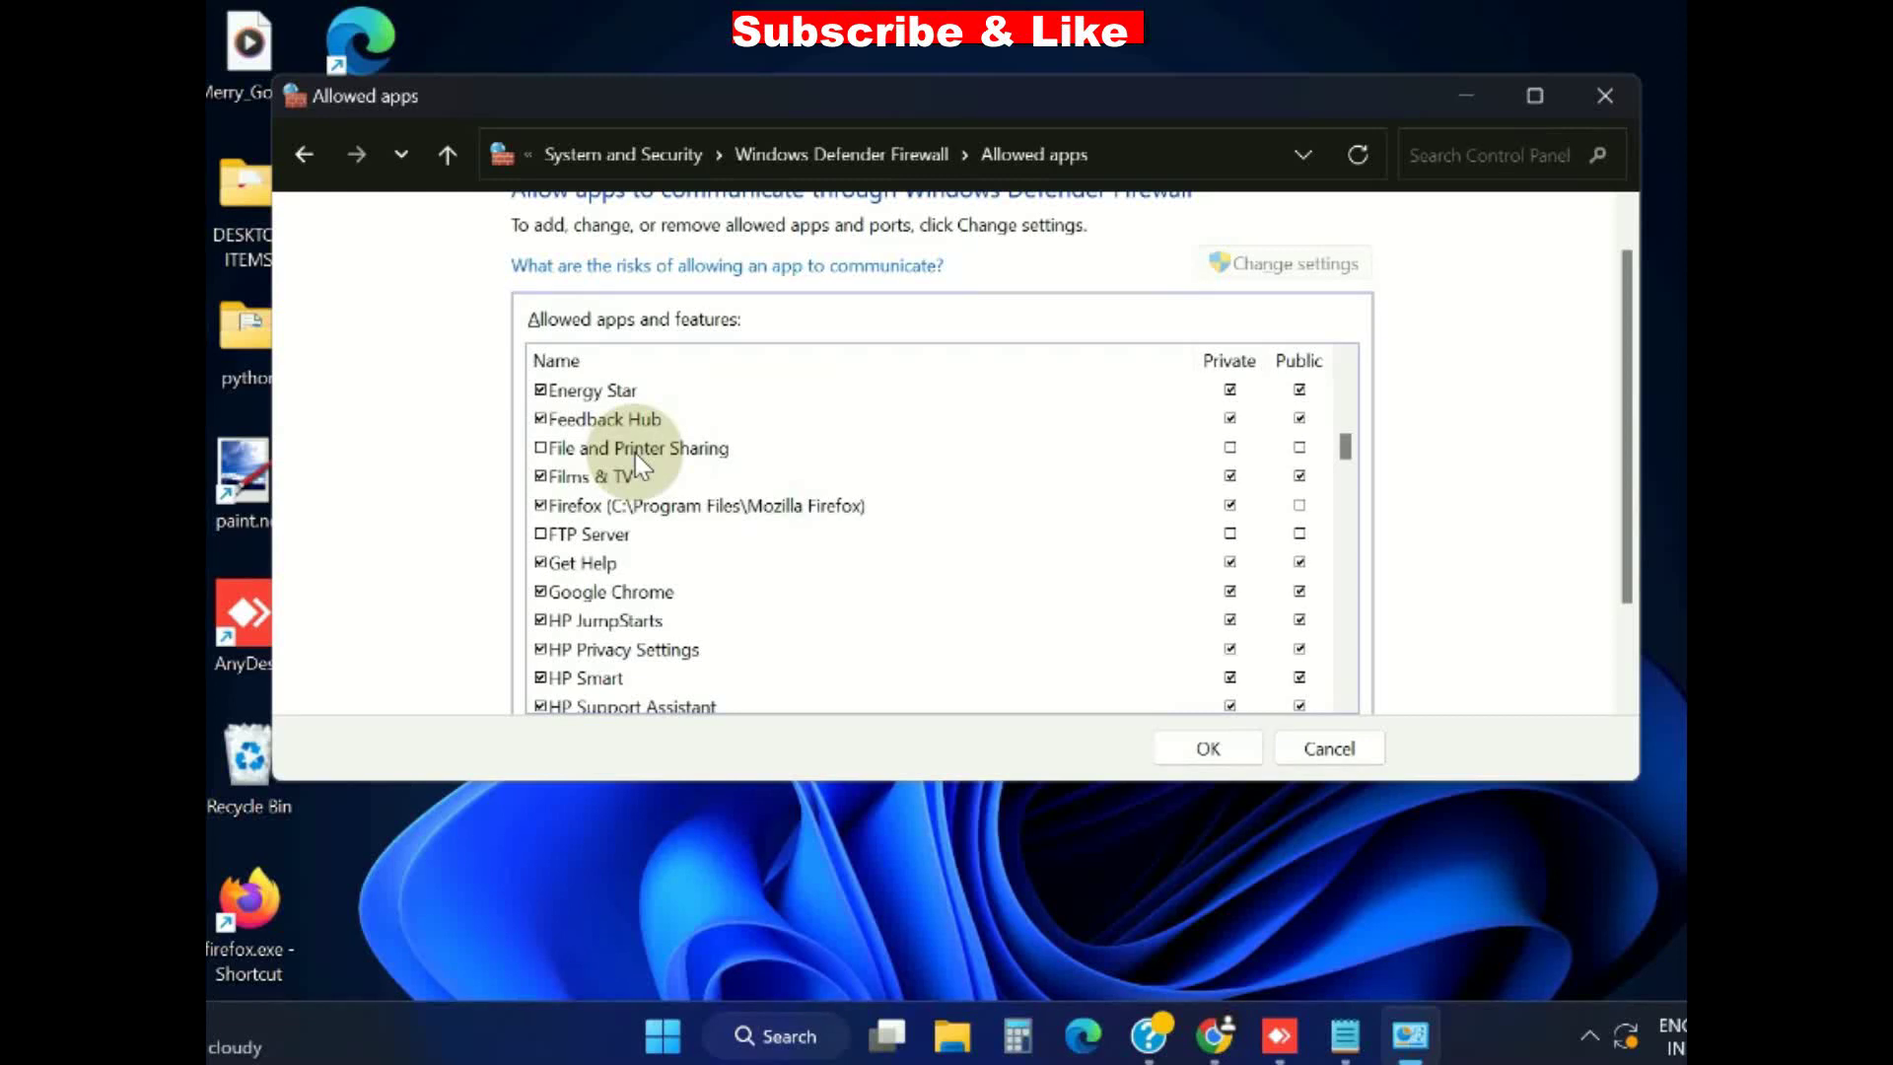
left_click(540, 448)
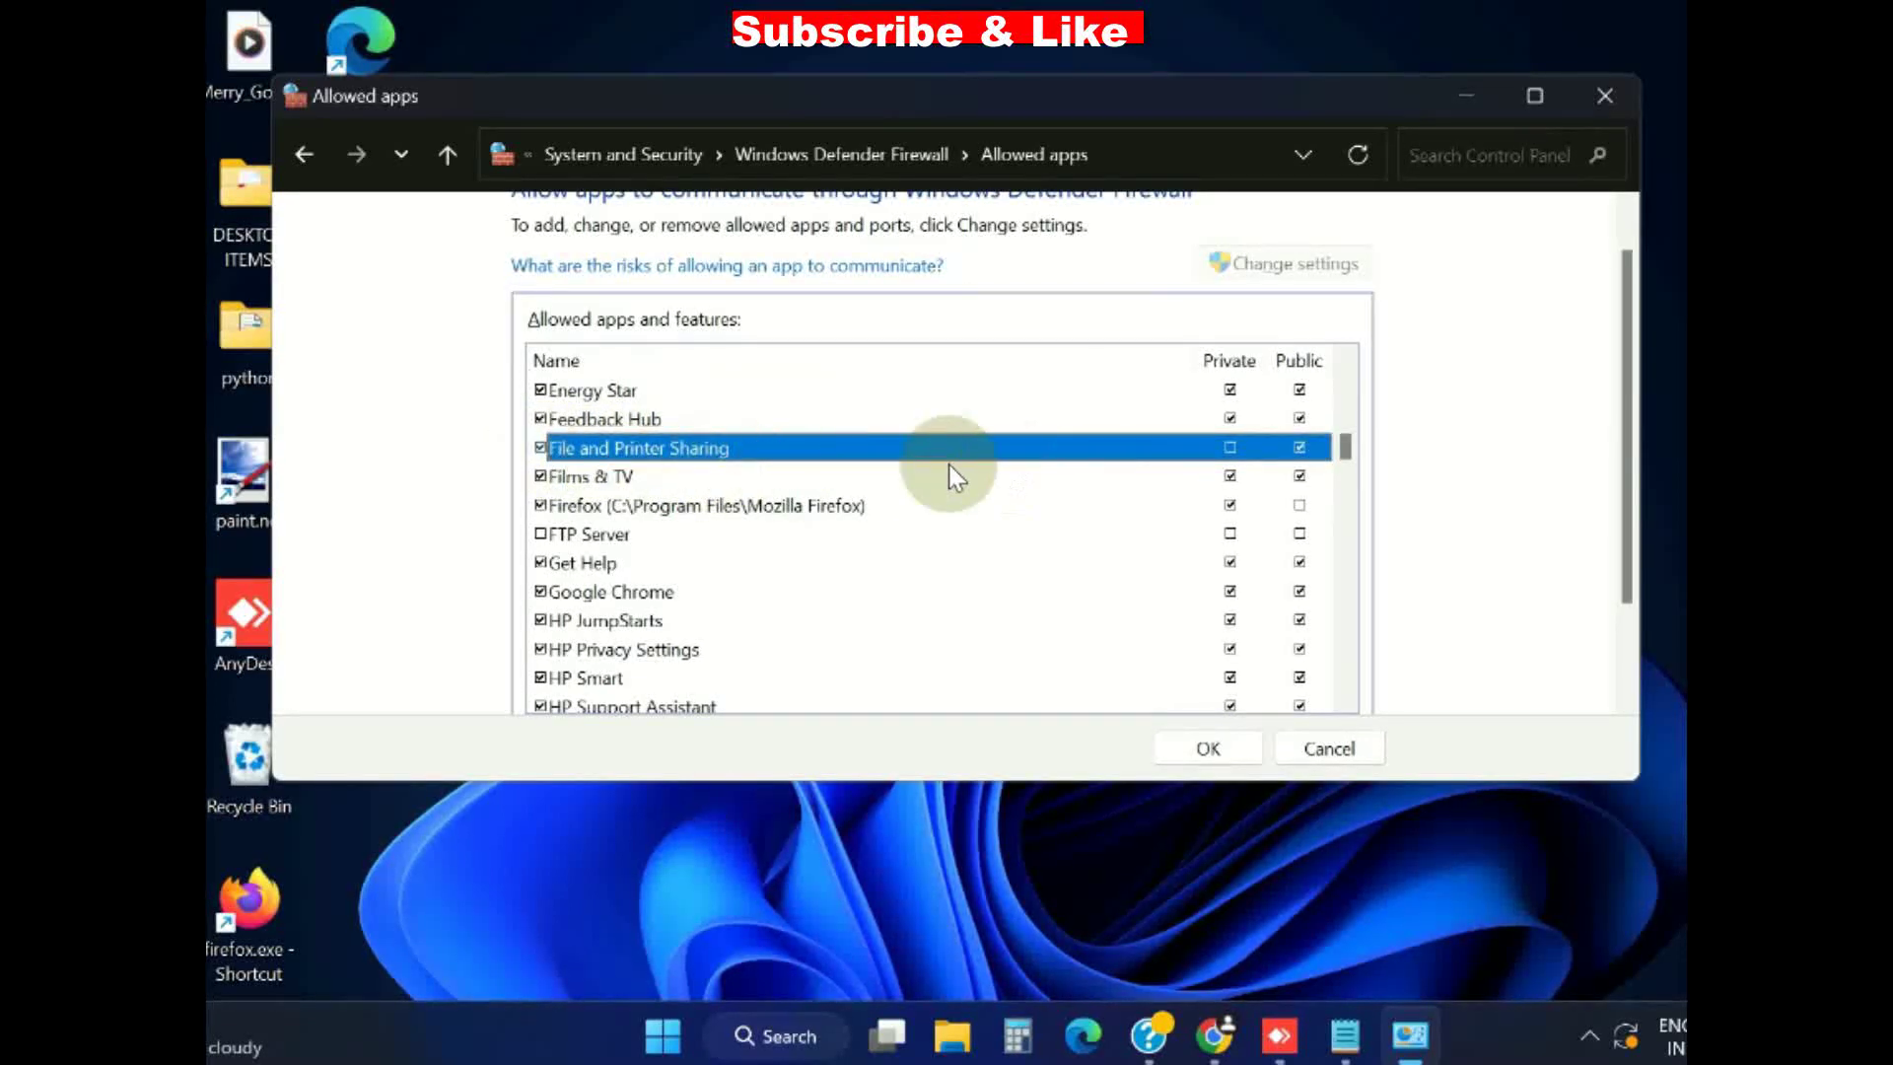
left_click(1231, 448)
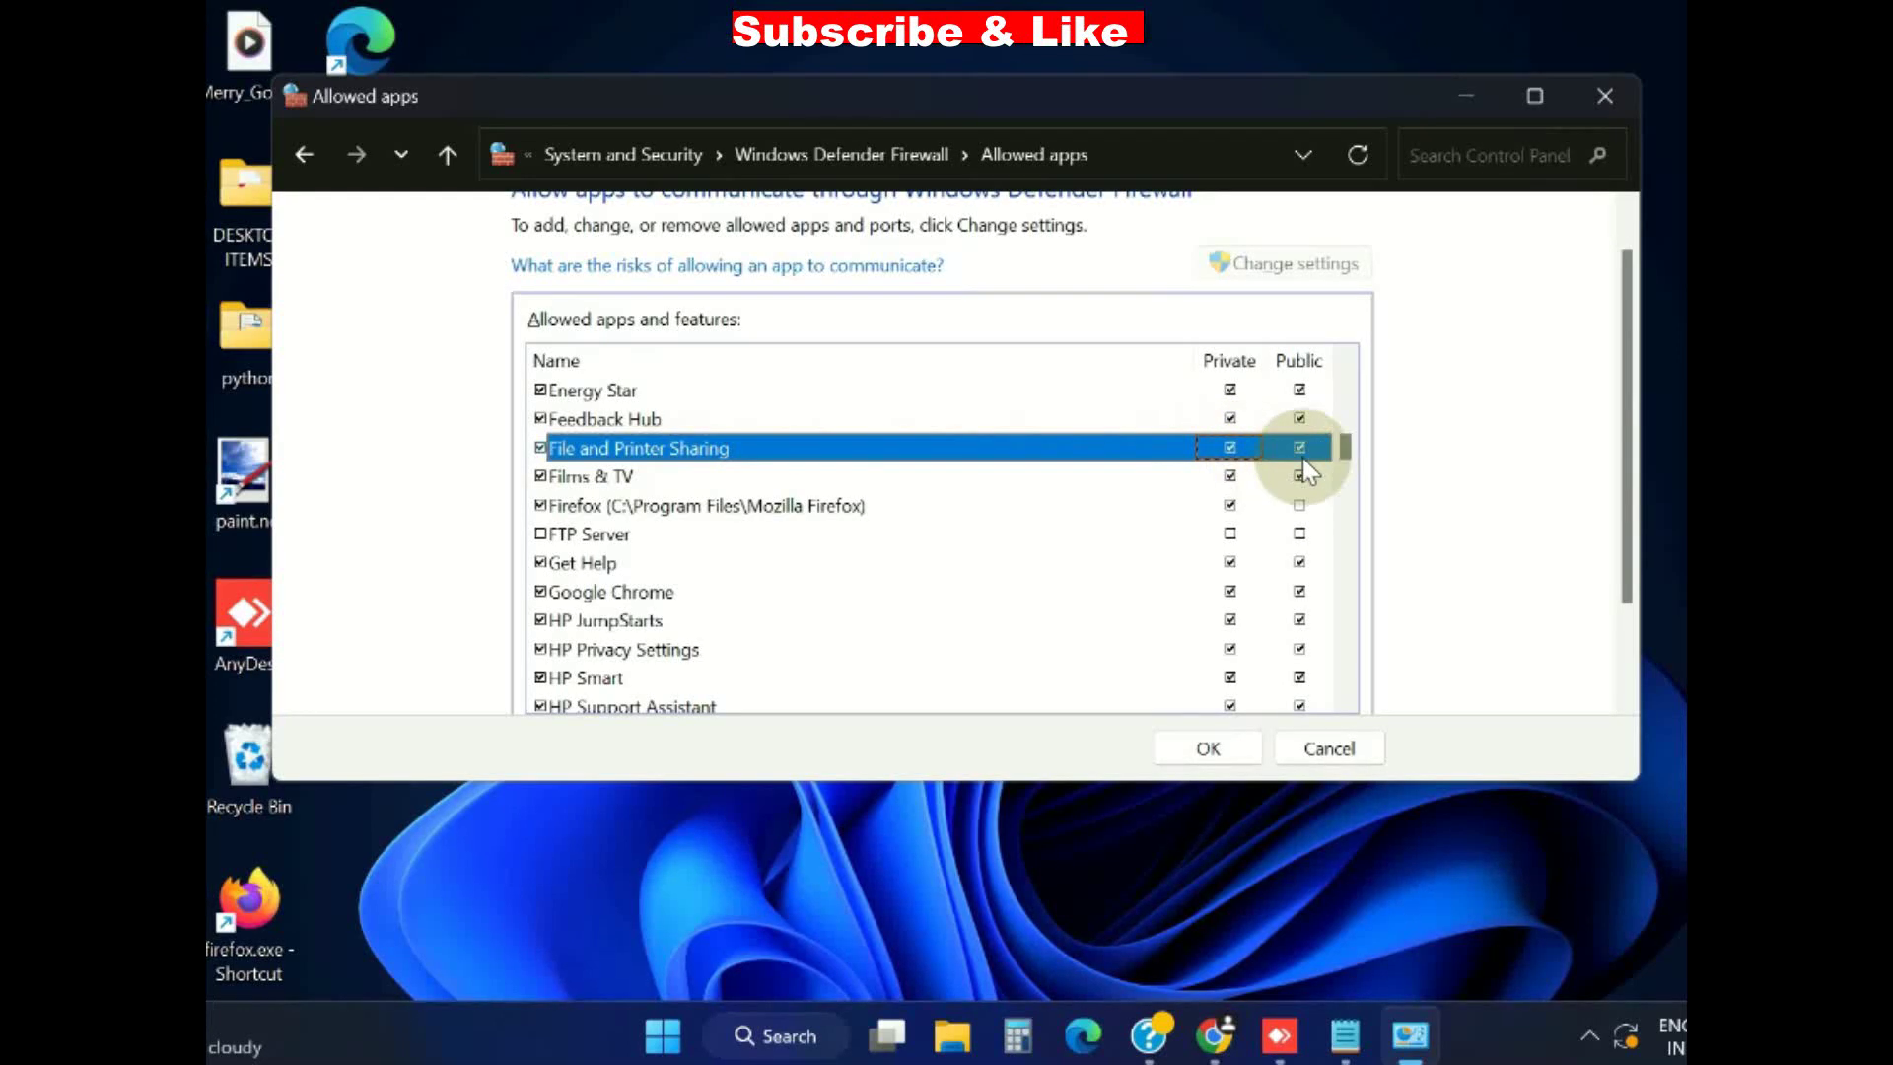
left_click(1204, 751)
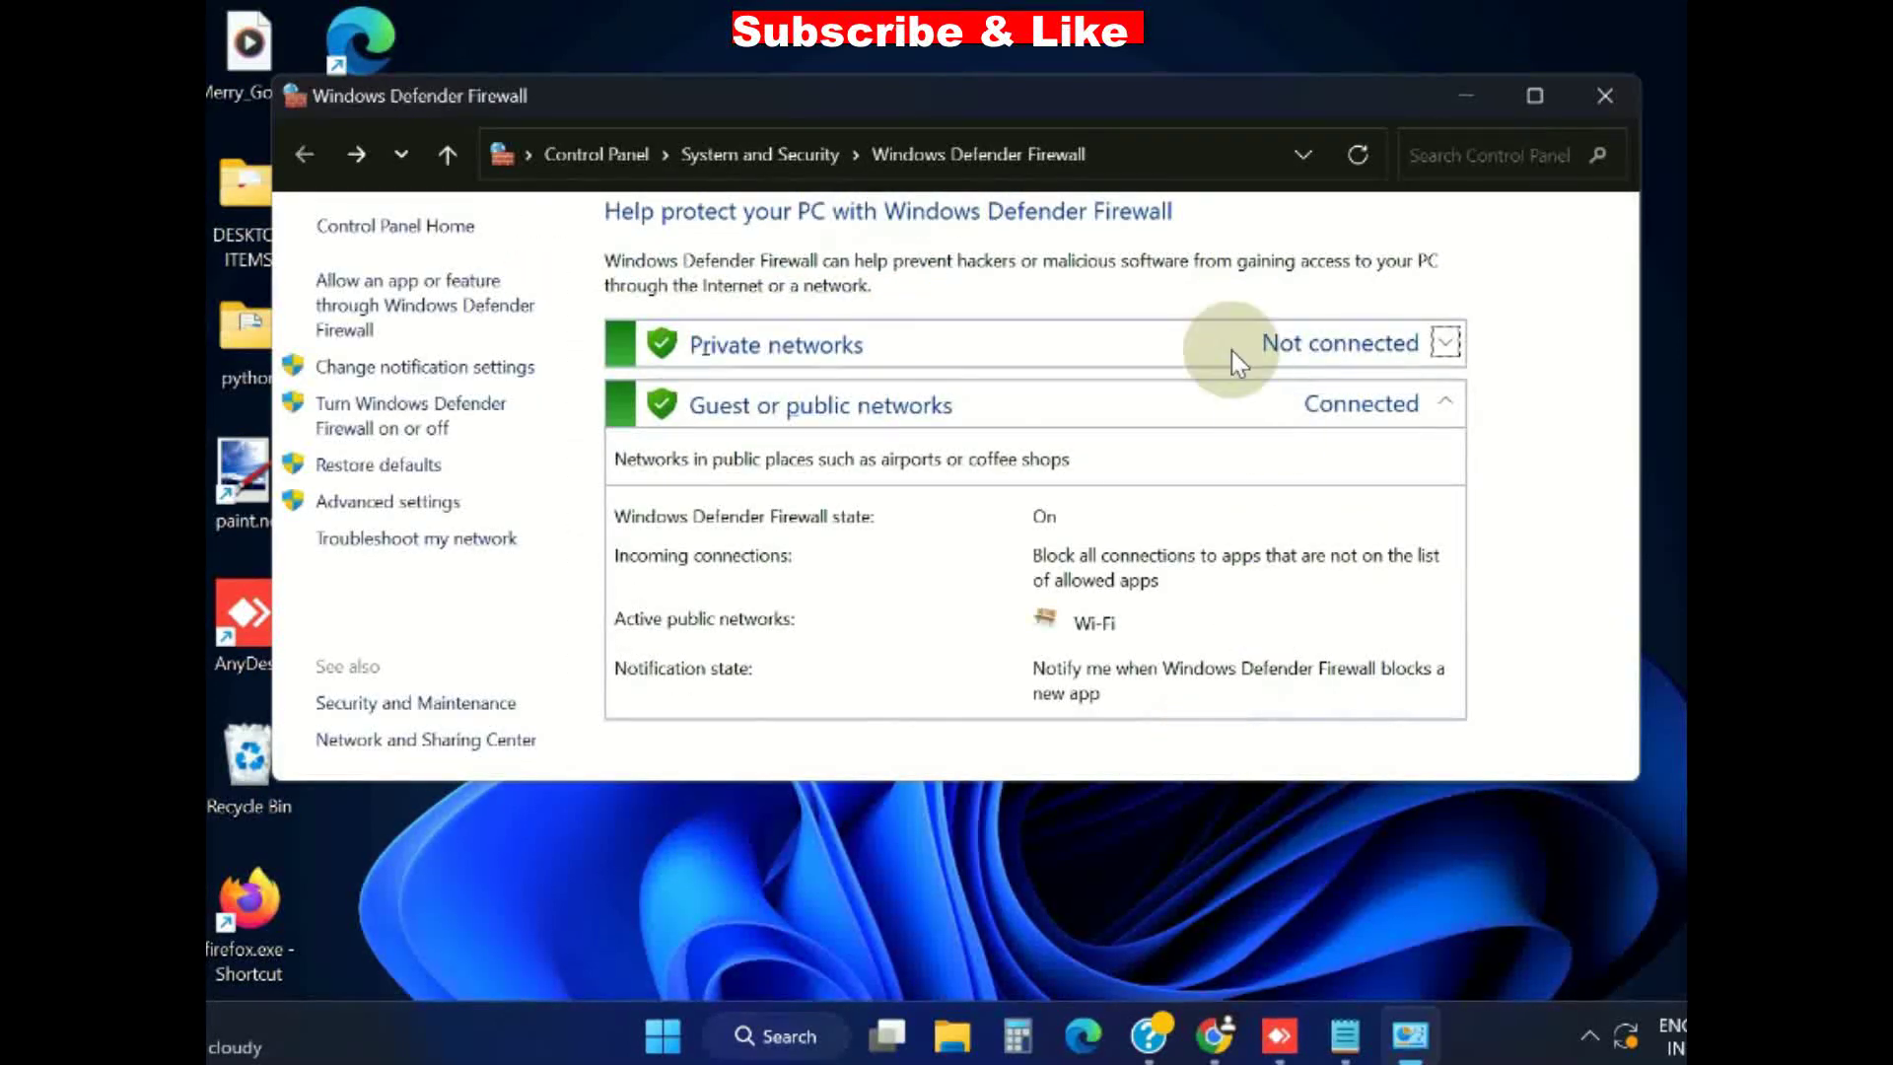
Step: Close the firewall window and search Windows for 'cp'
left_click(1601, 93)
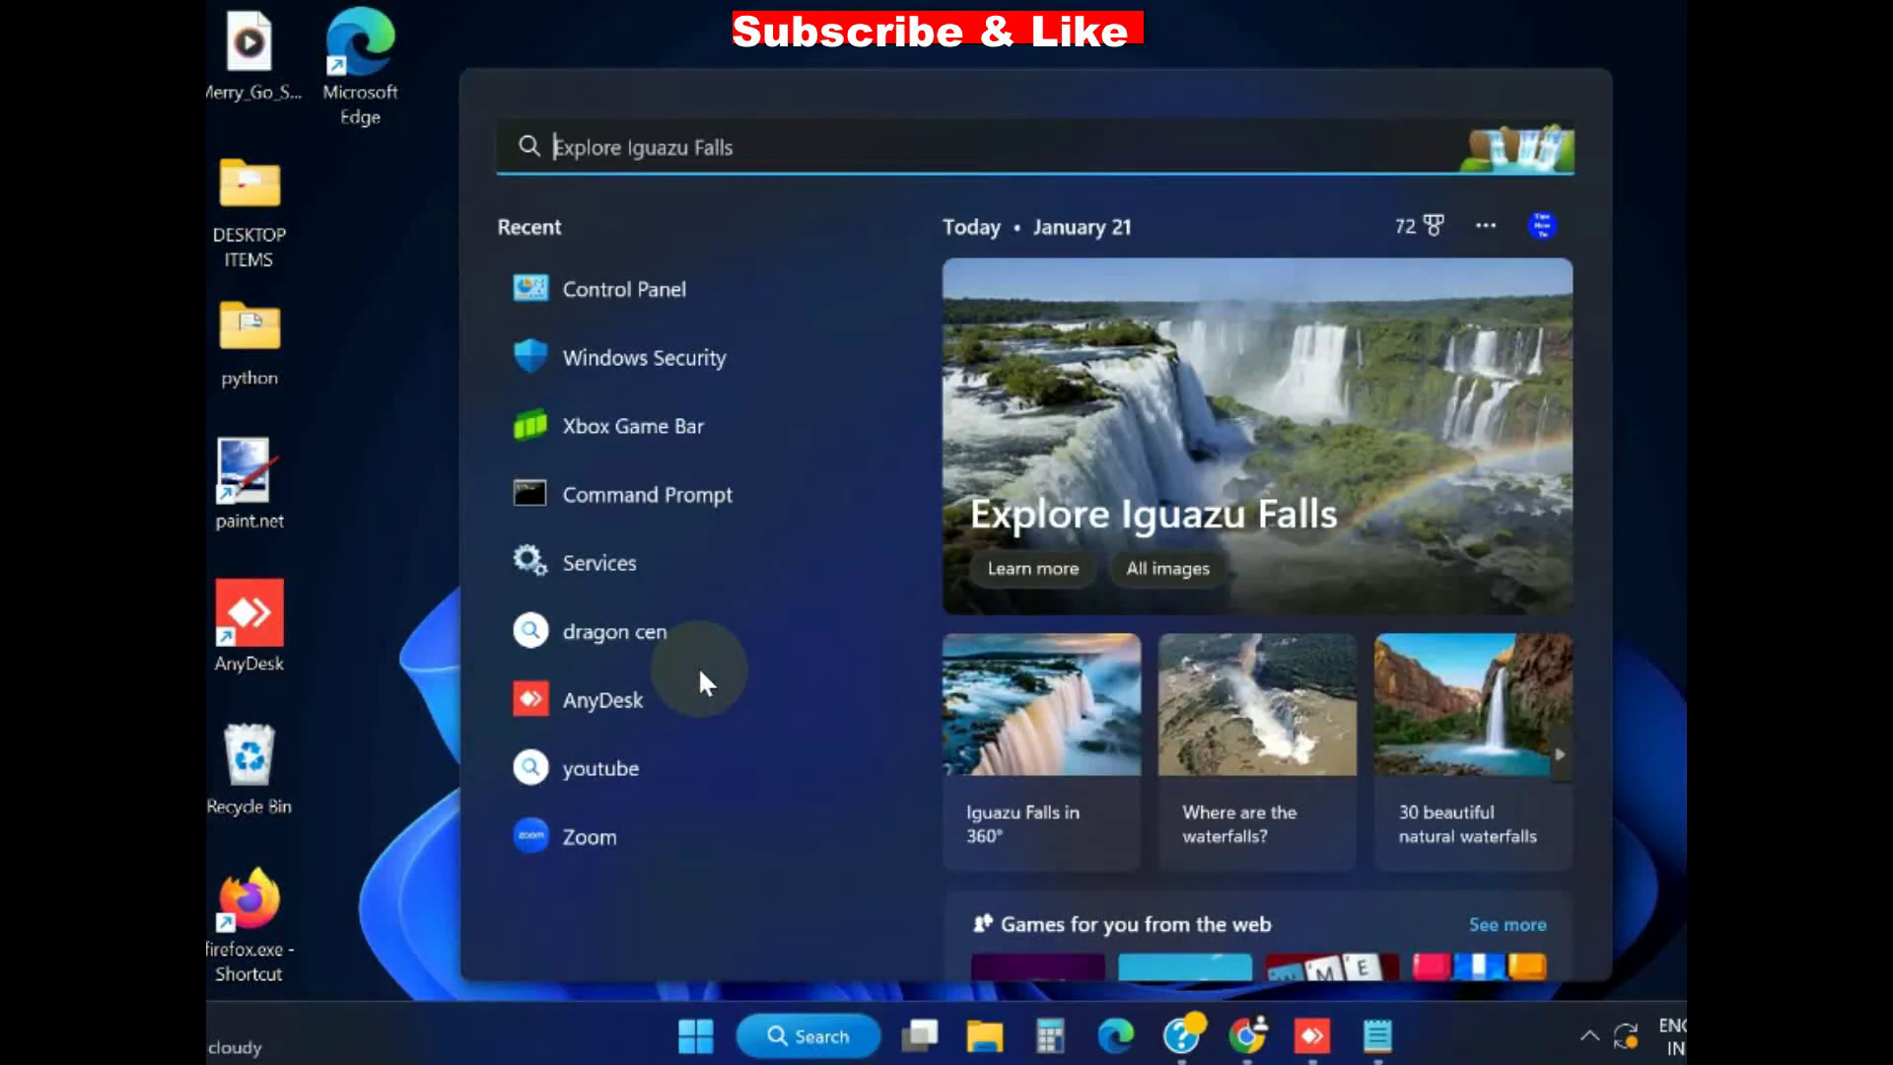
type("cp")
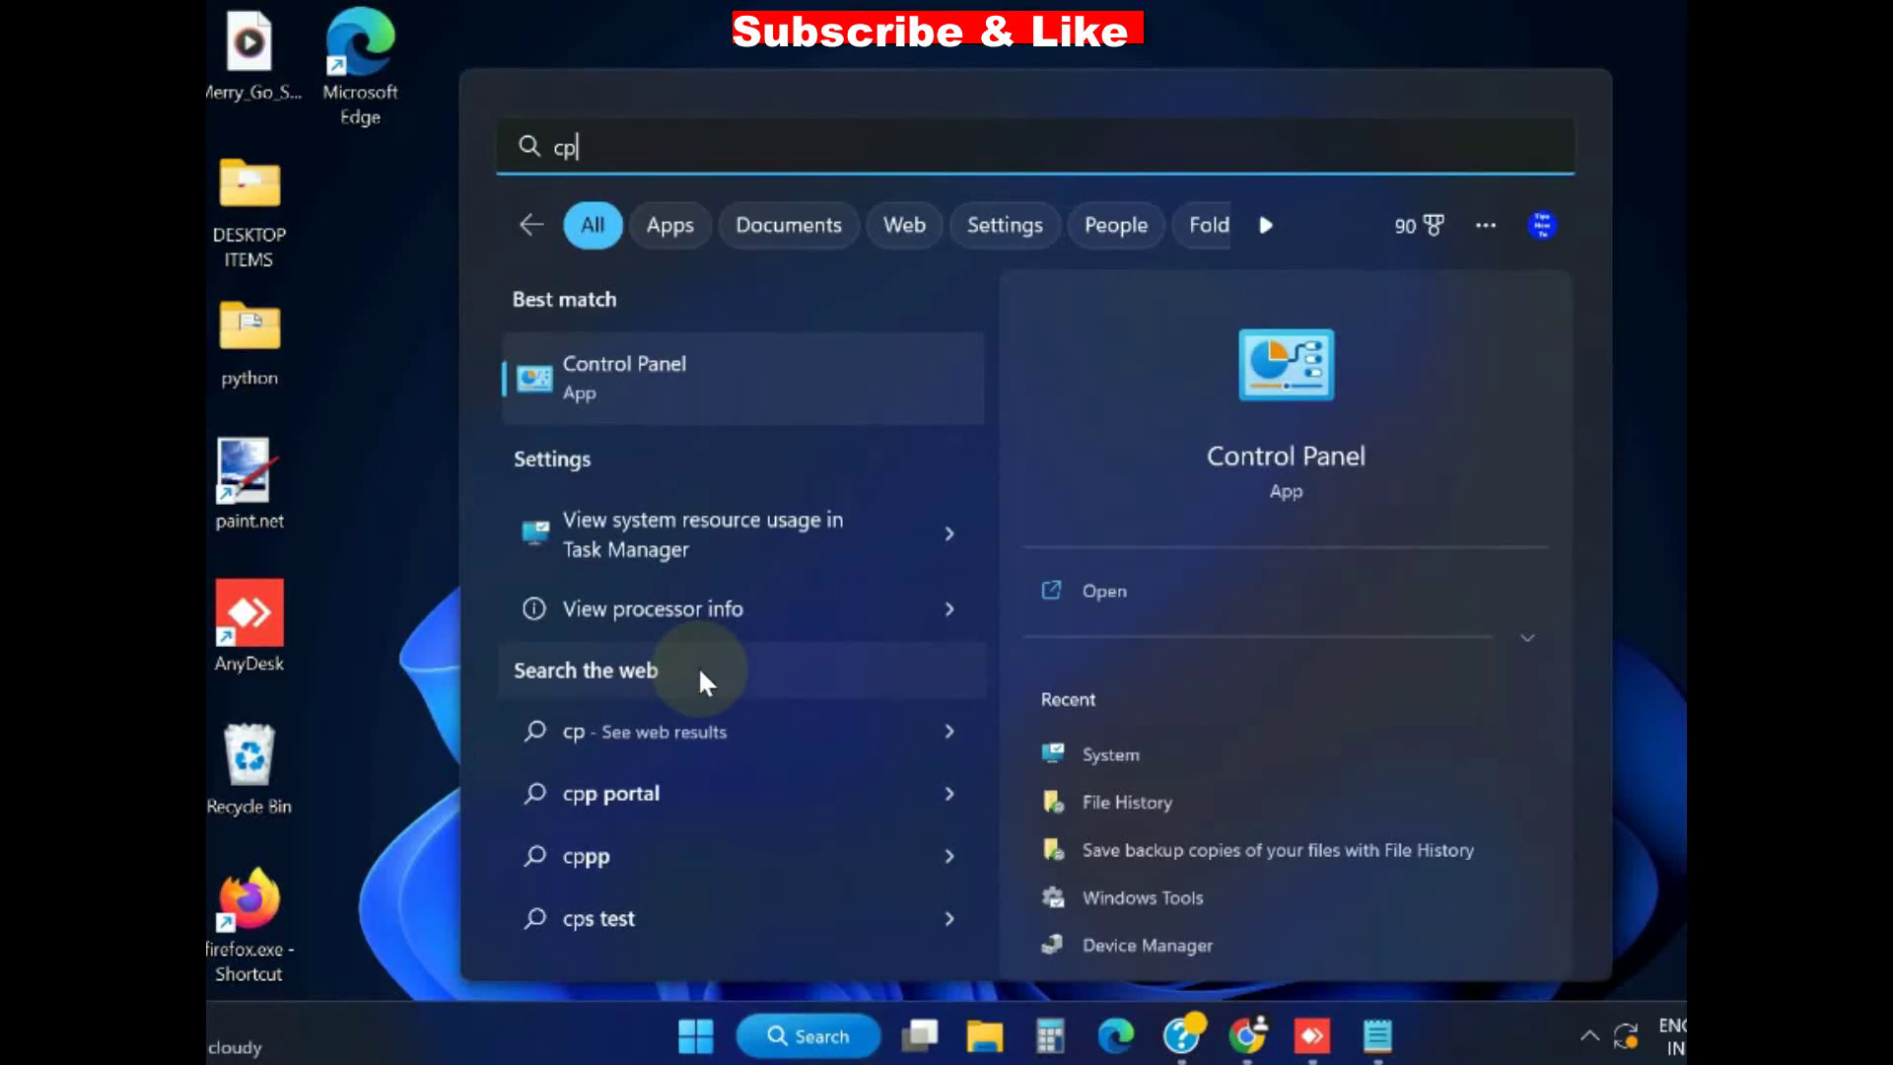
Step: Open Control Panel and go through Printers & scanners to the AnyDesk Printer's settings page
left_click(619, 387)
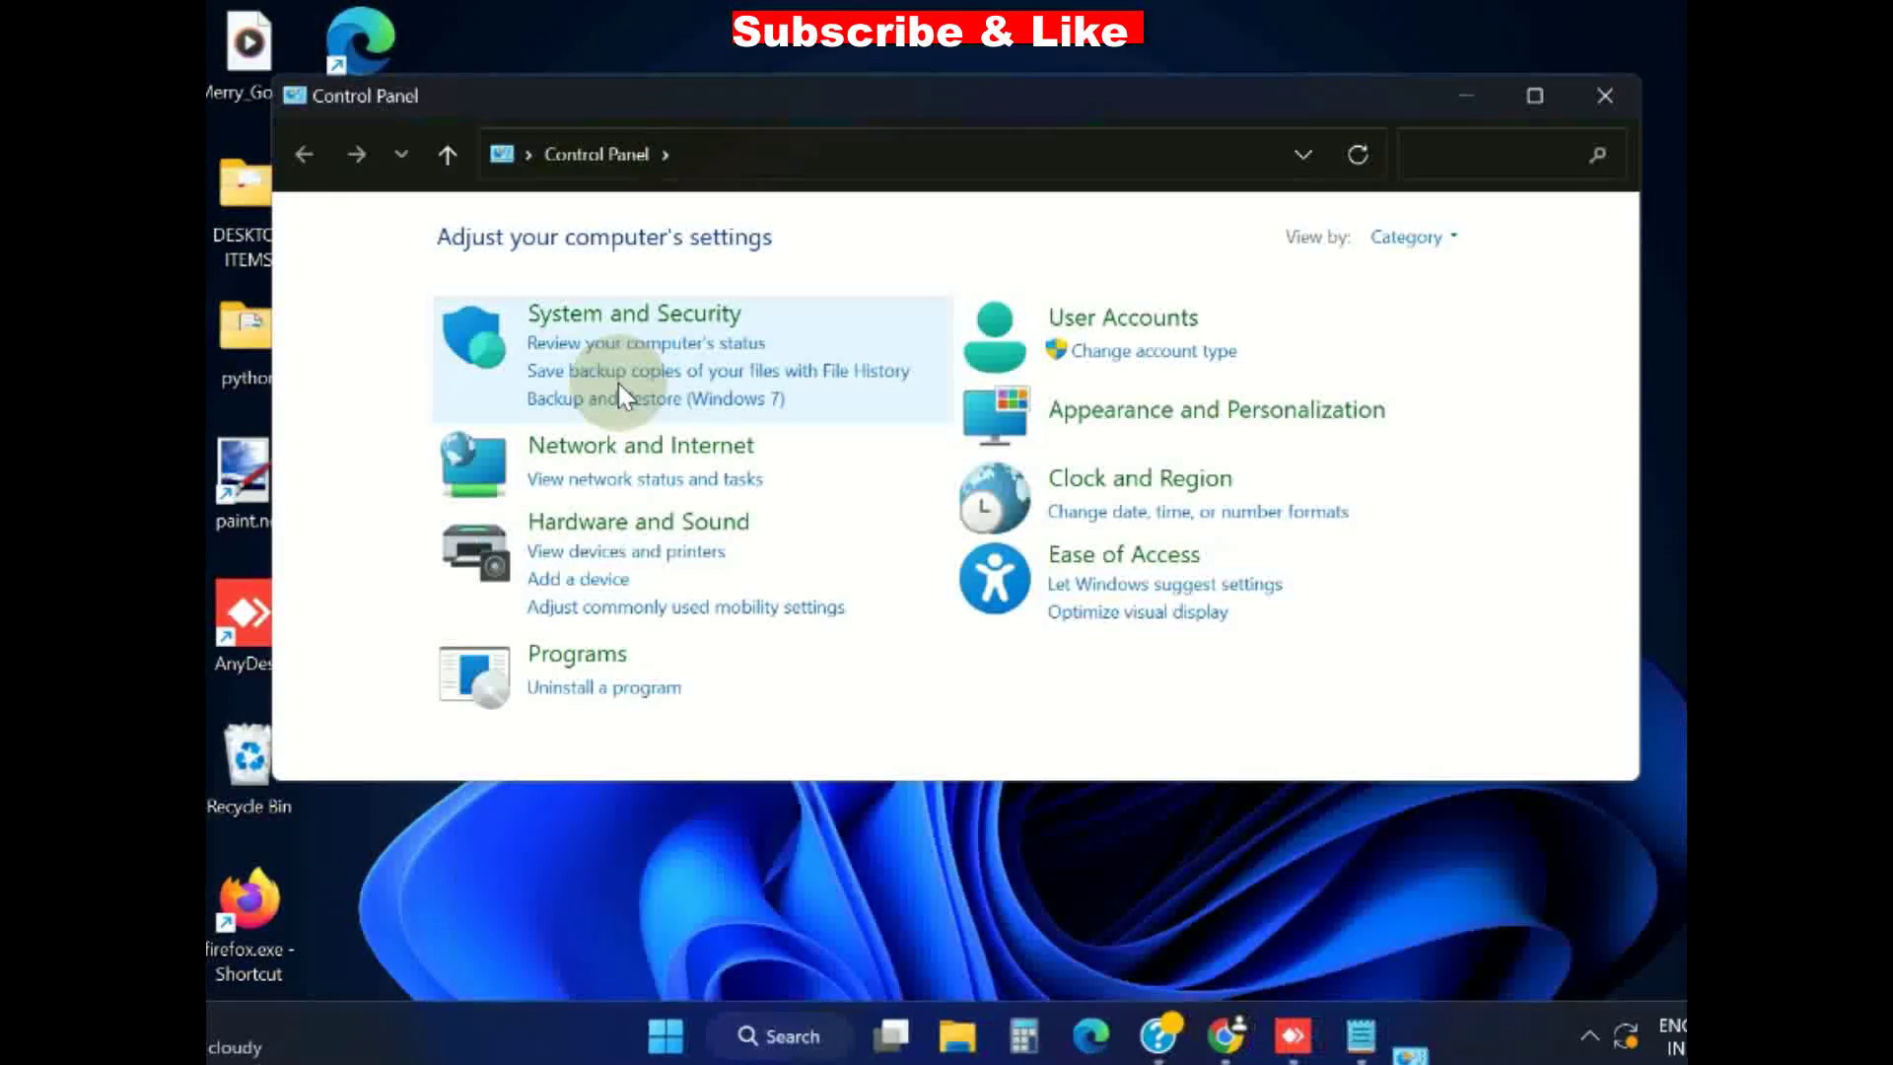
left_click(618, 554)
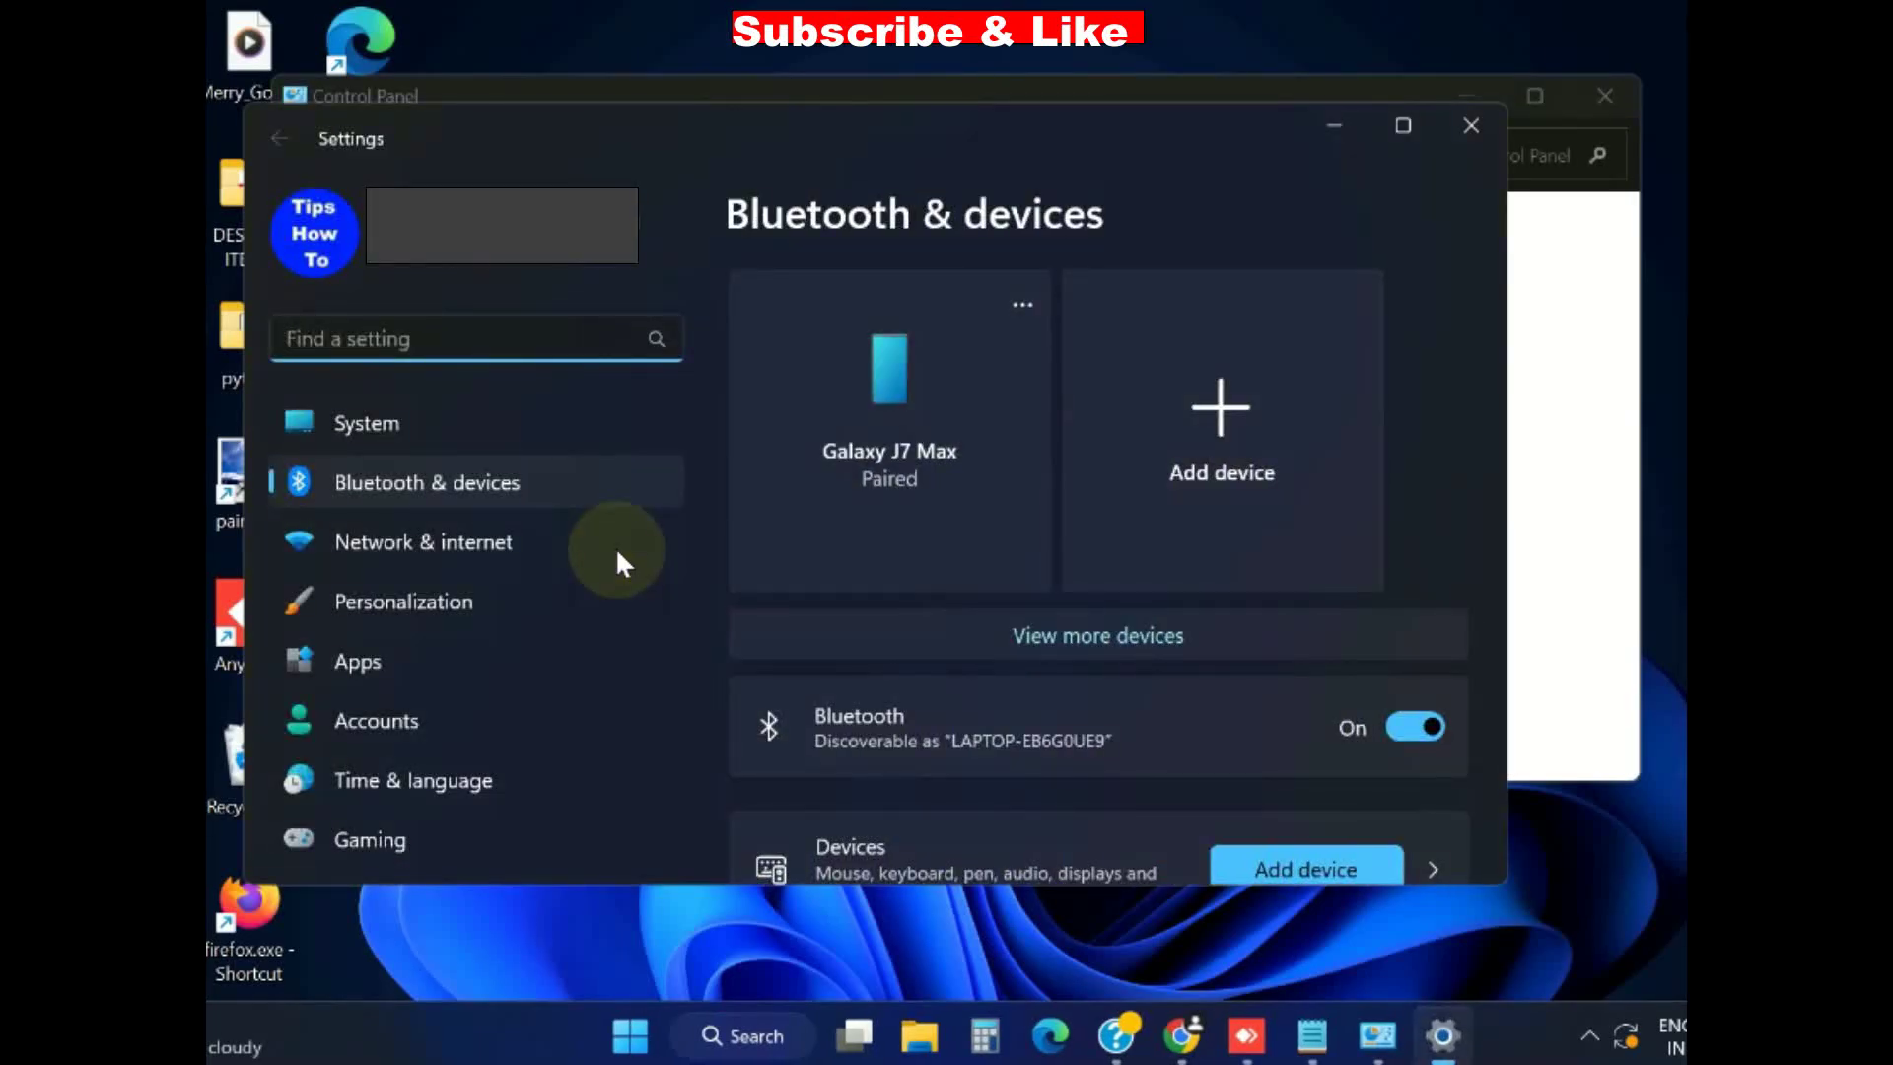
scroll(994, 602, "down", 5)
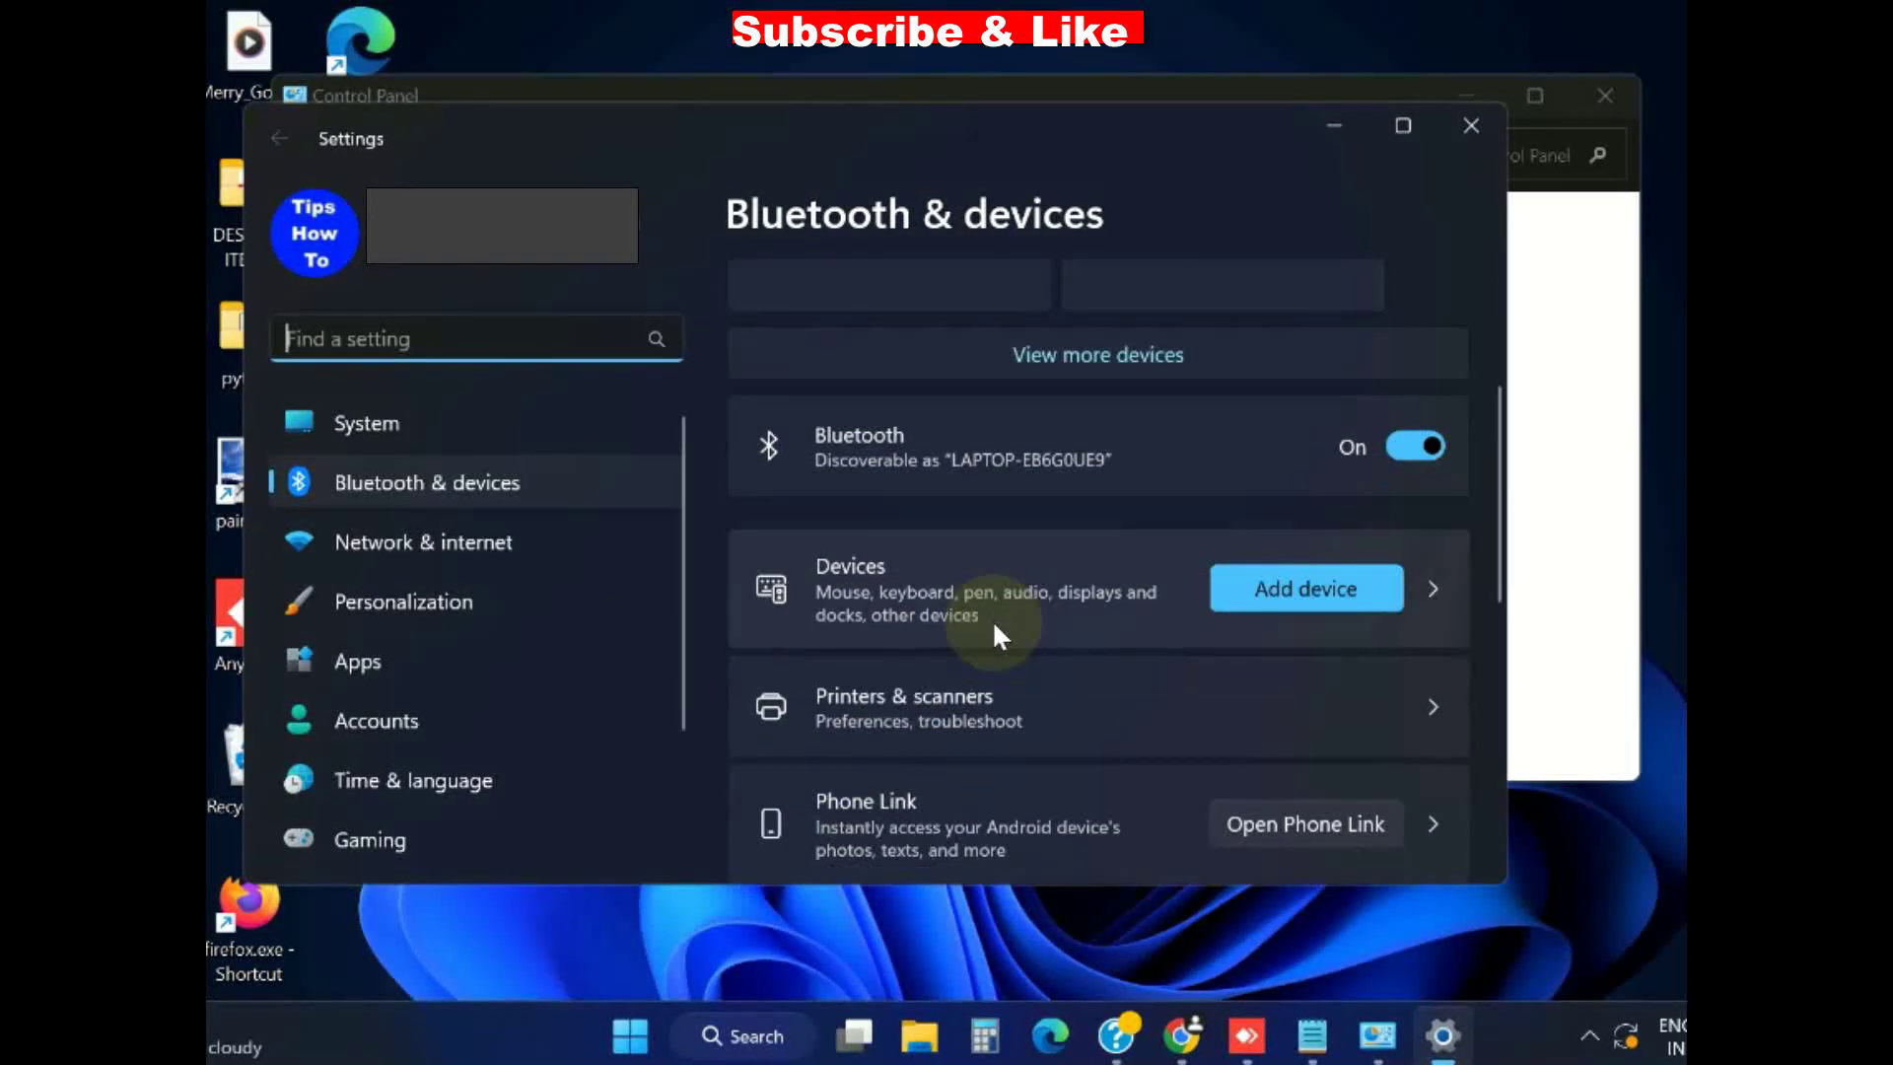
scroll(964, 662, "down", 2)
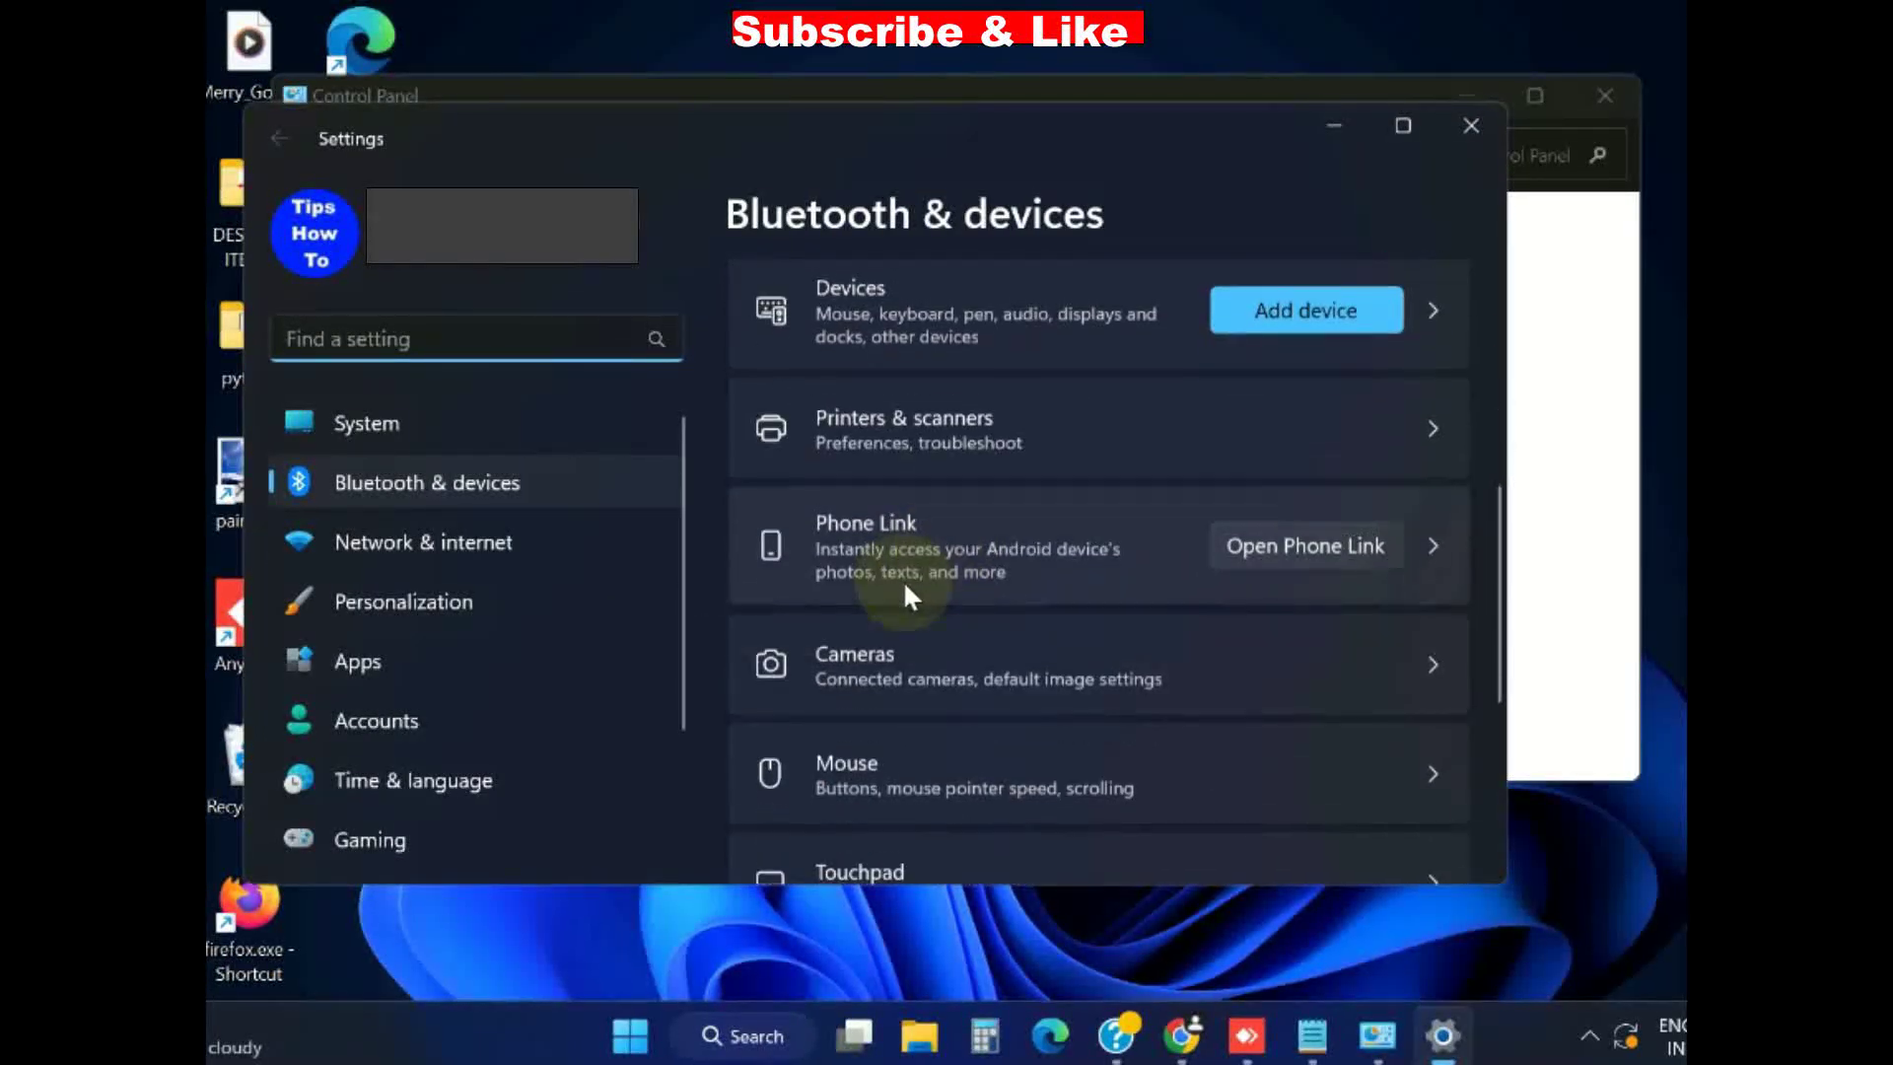
left_click(894, 434)
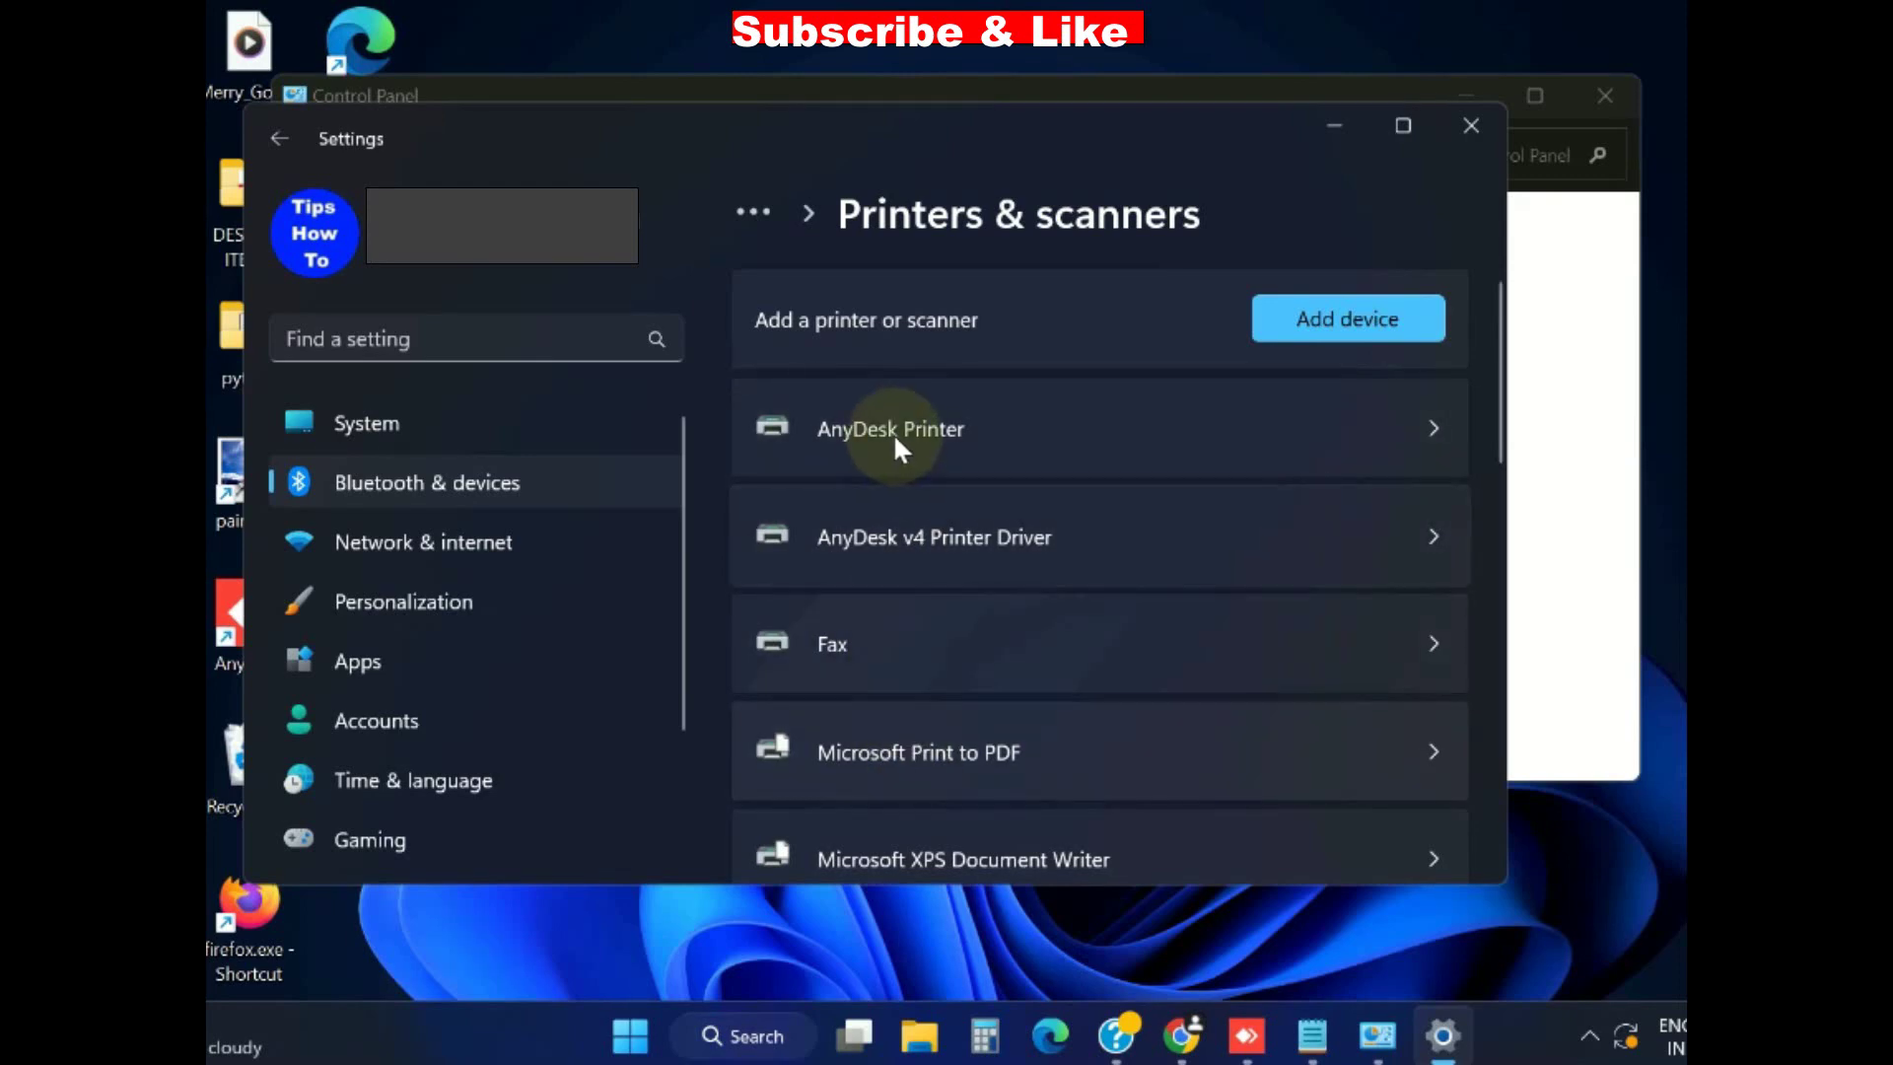
left_click(892, 423)
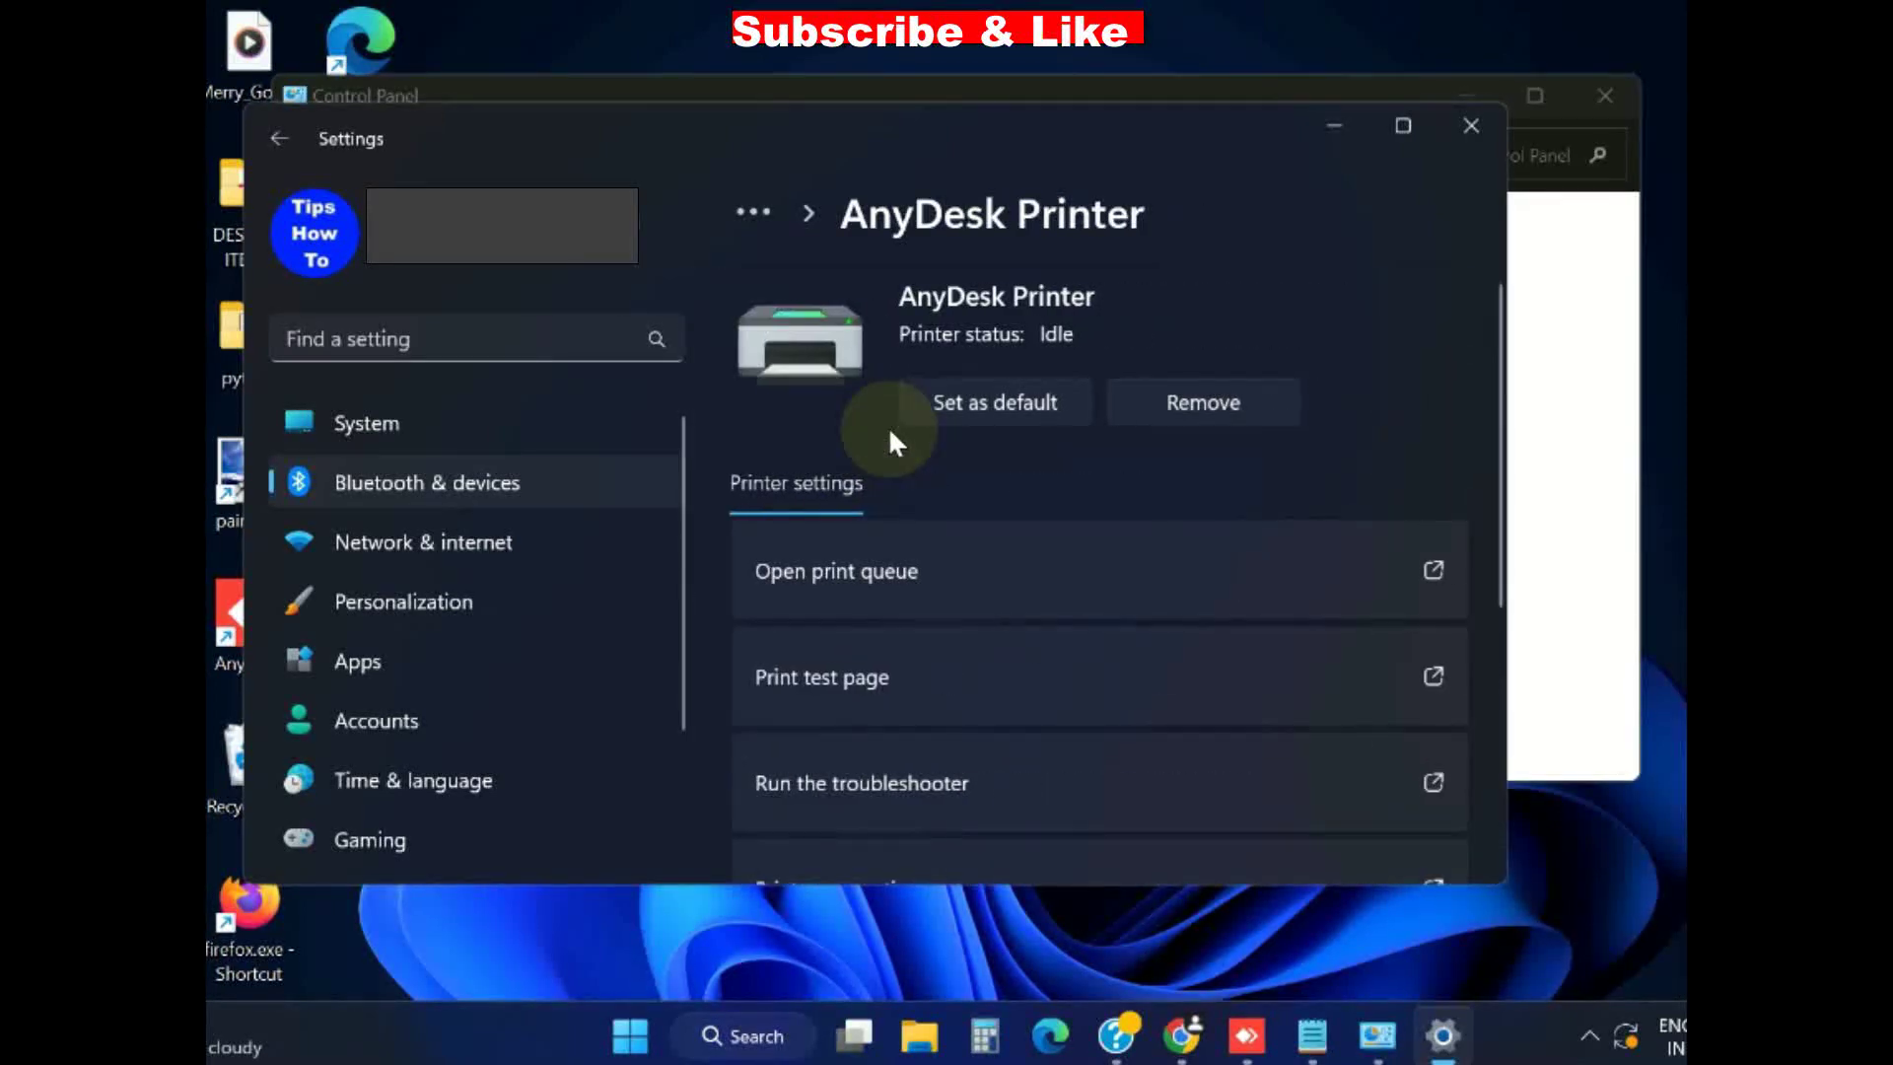
scroll(914, 646, "down", 5)
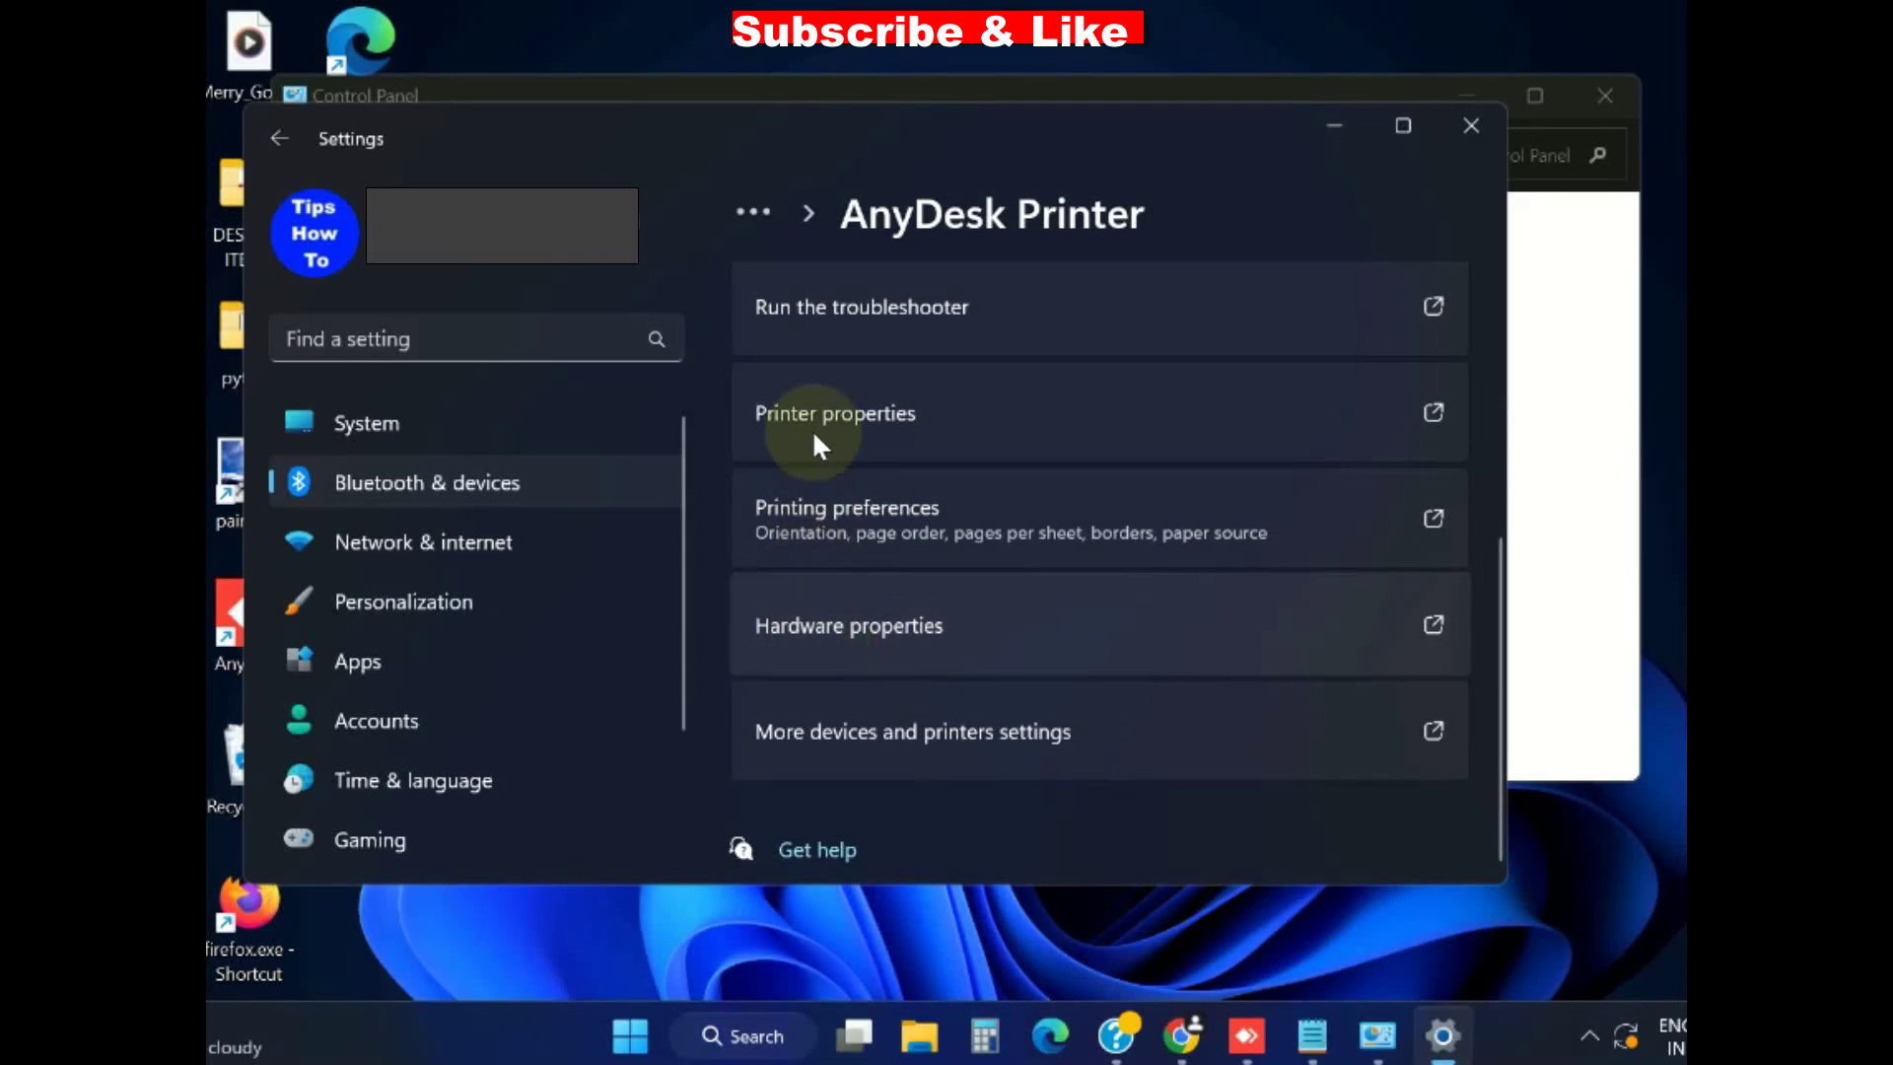
scroll(814, 426, "down", 1)
Step: In AnyDesk Printer Properties, enable Share this printer as 'AnyDesk Printer', apply and close
left_click(812, 416)
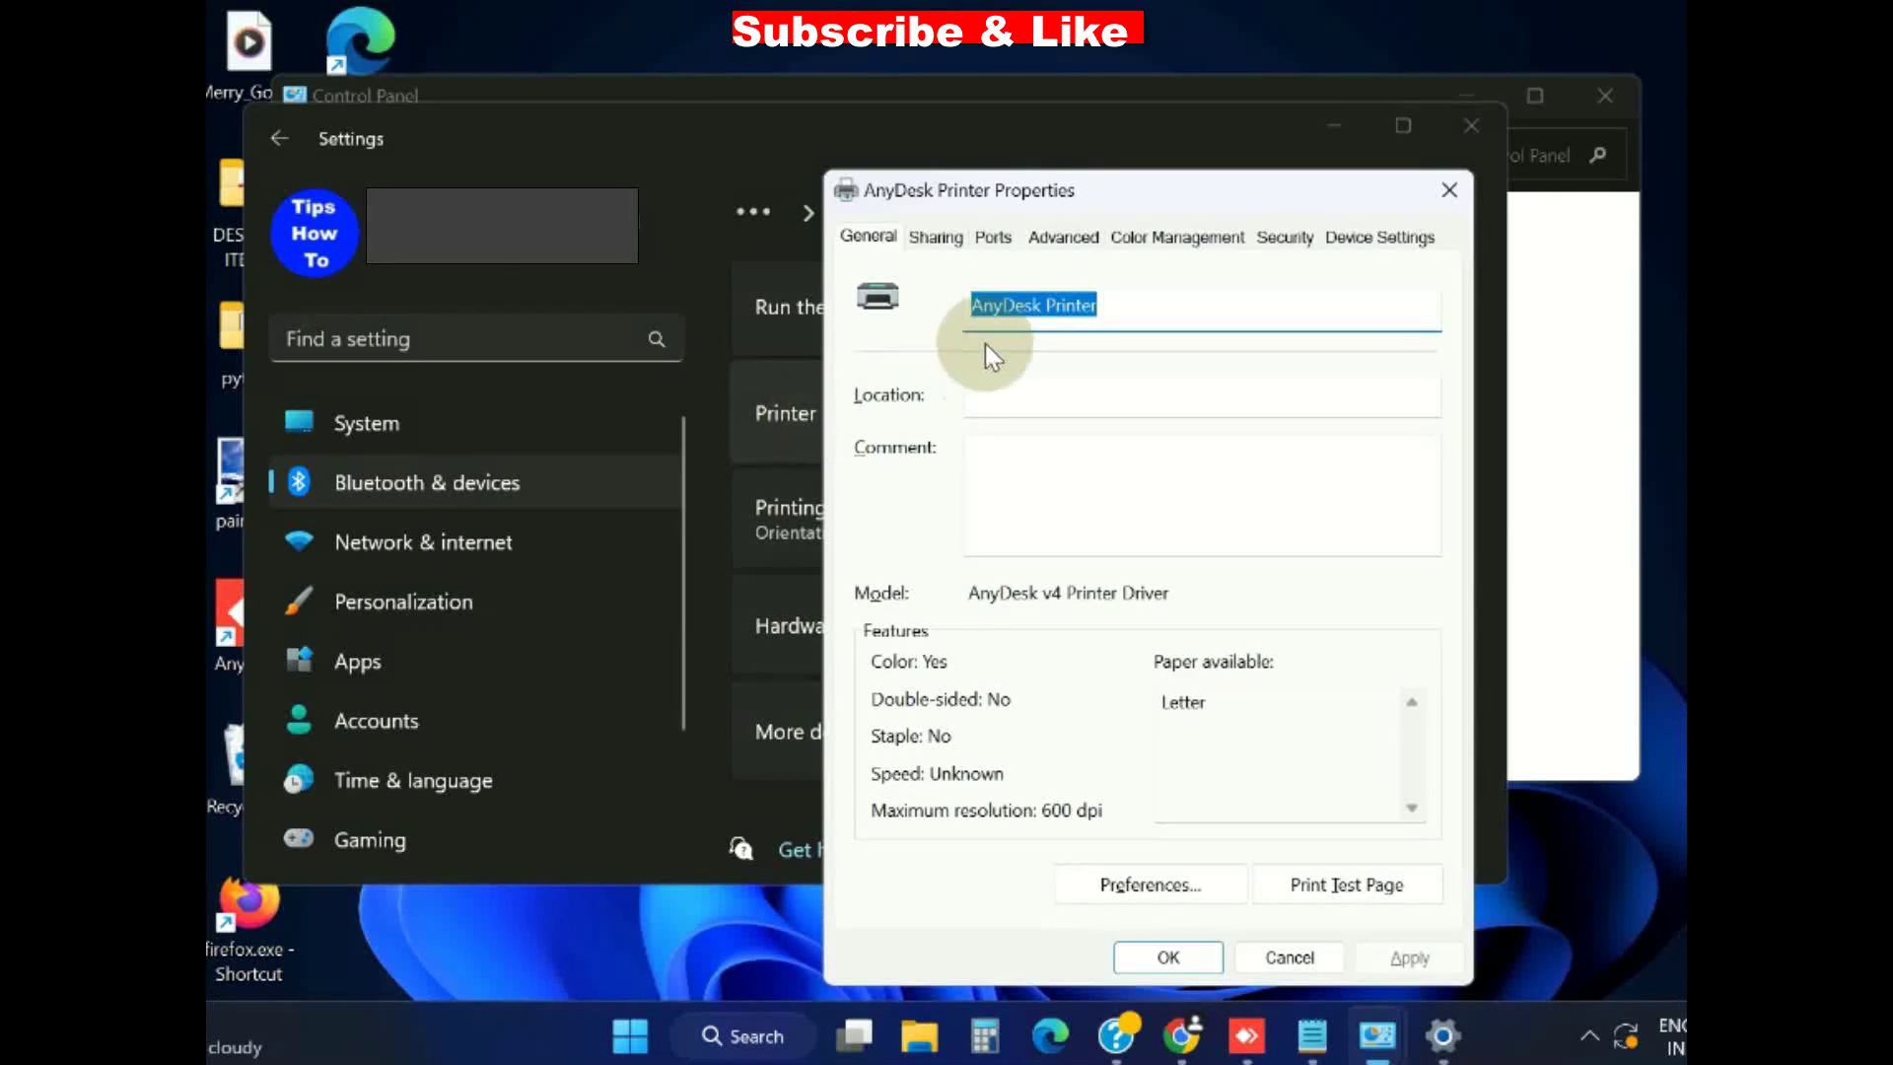
left_click(936, 240)
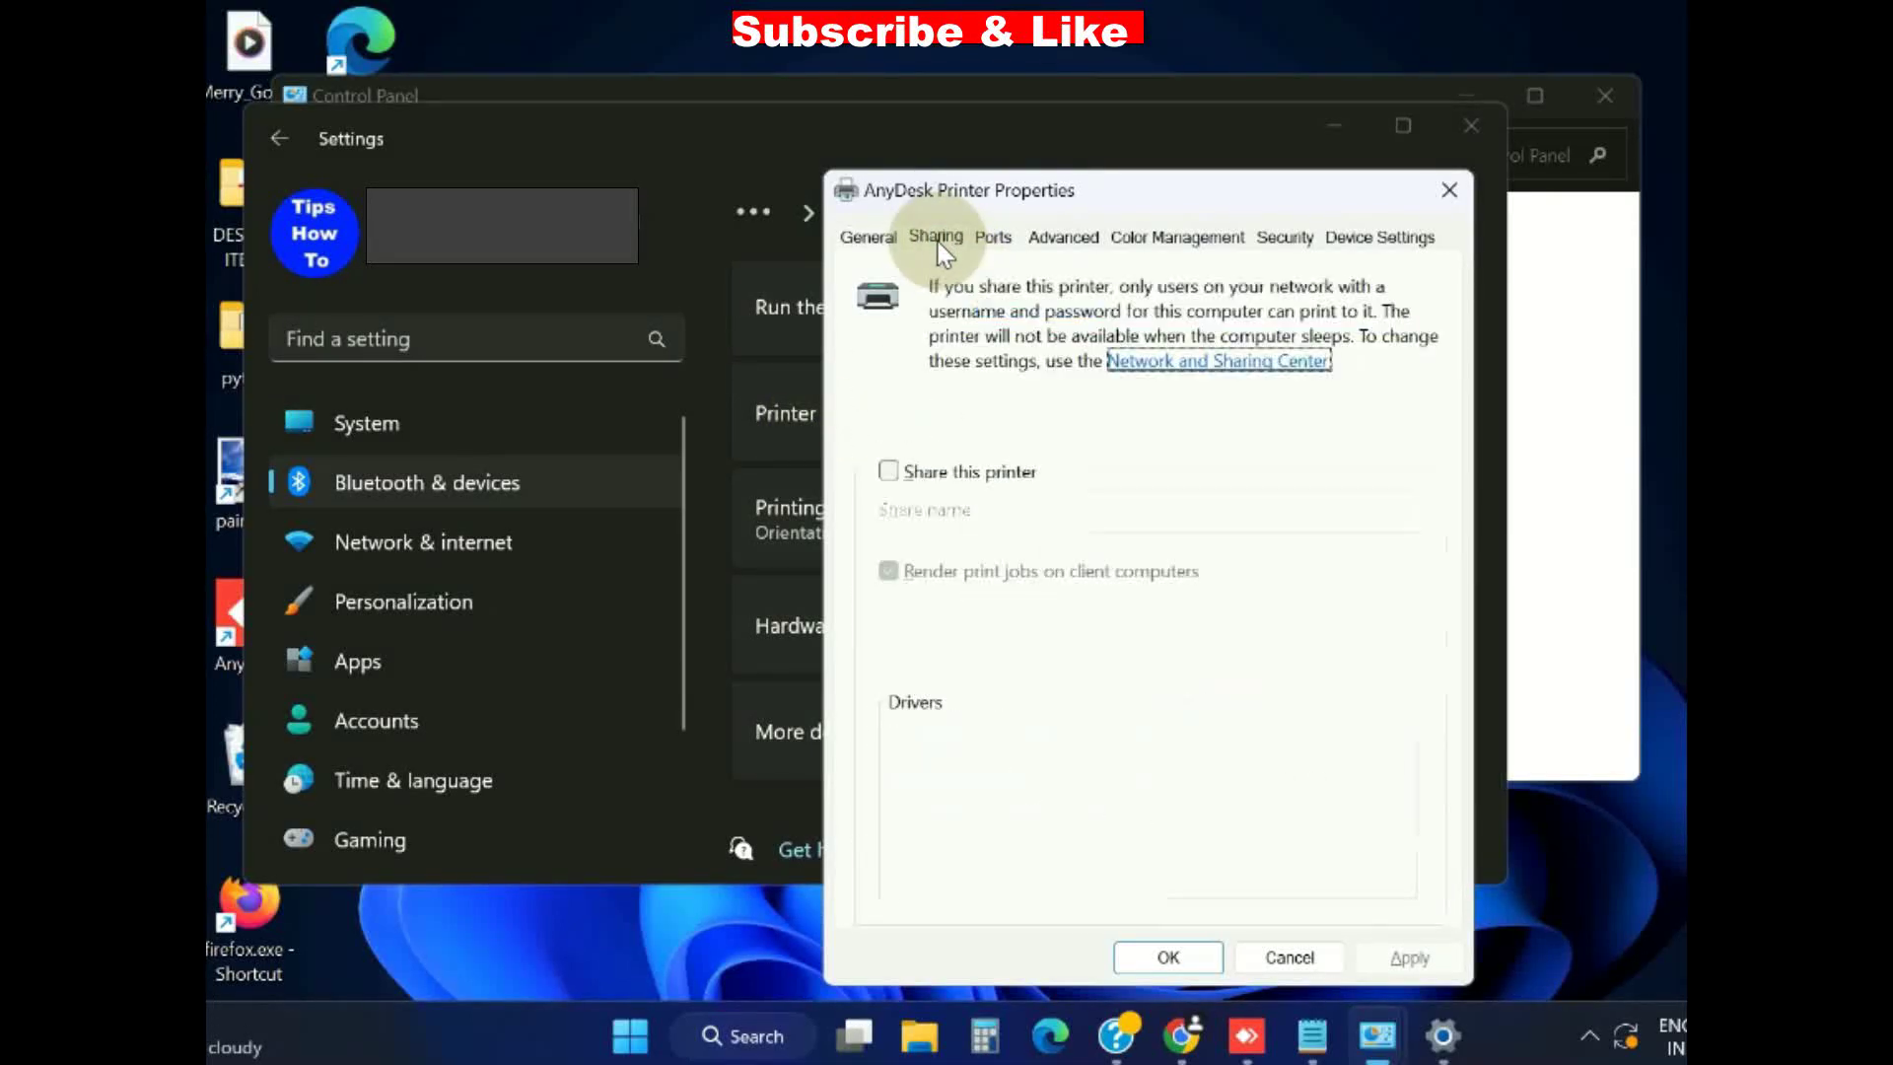
left_click(889, 472)
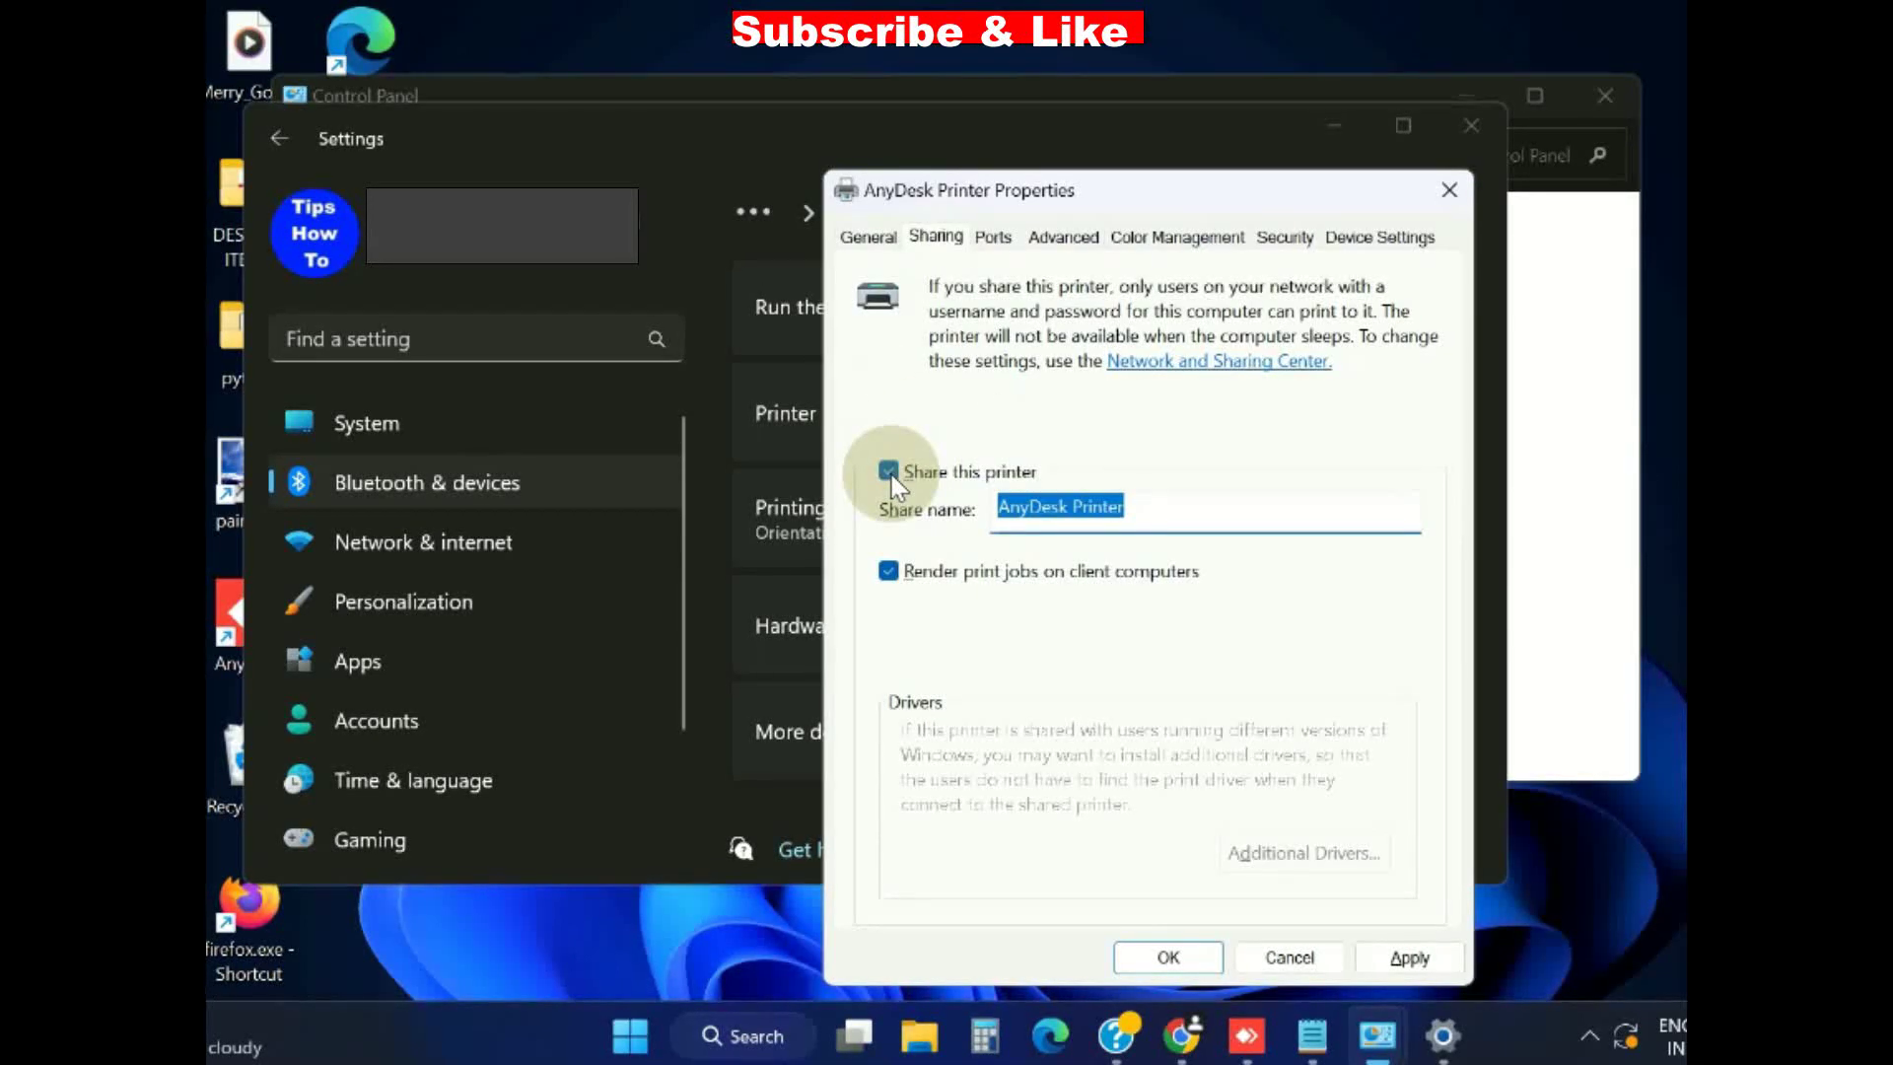
left_click(936, 580)
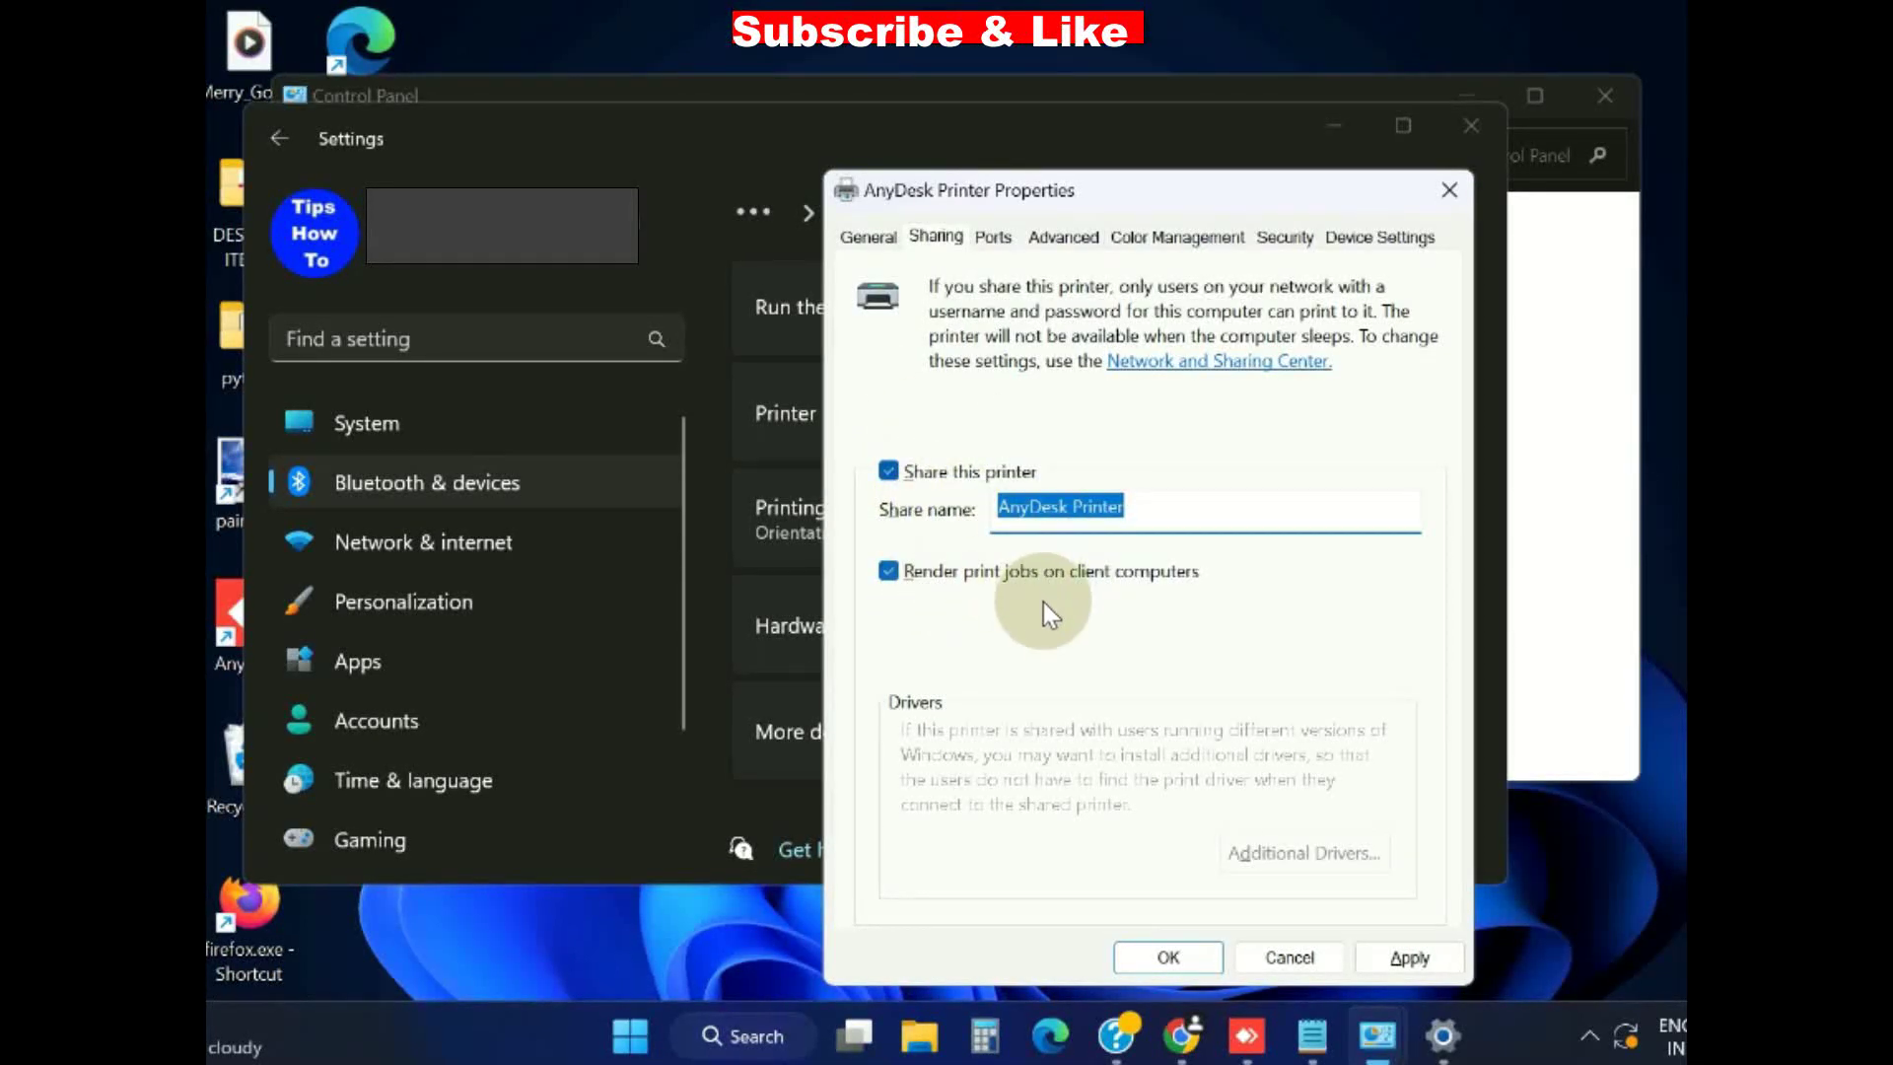
left_click(1410, 958)
left_click(1170, 958)
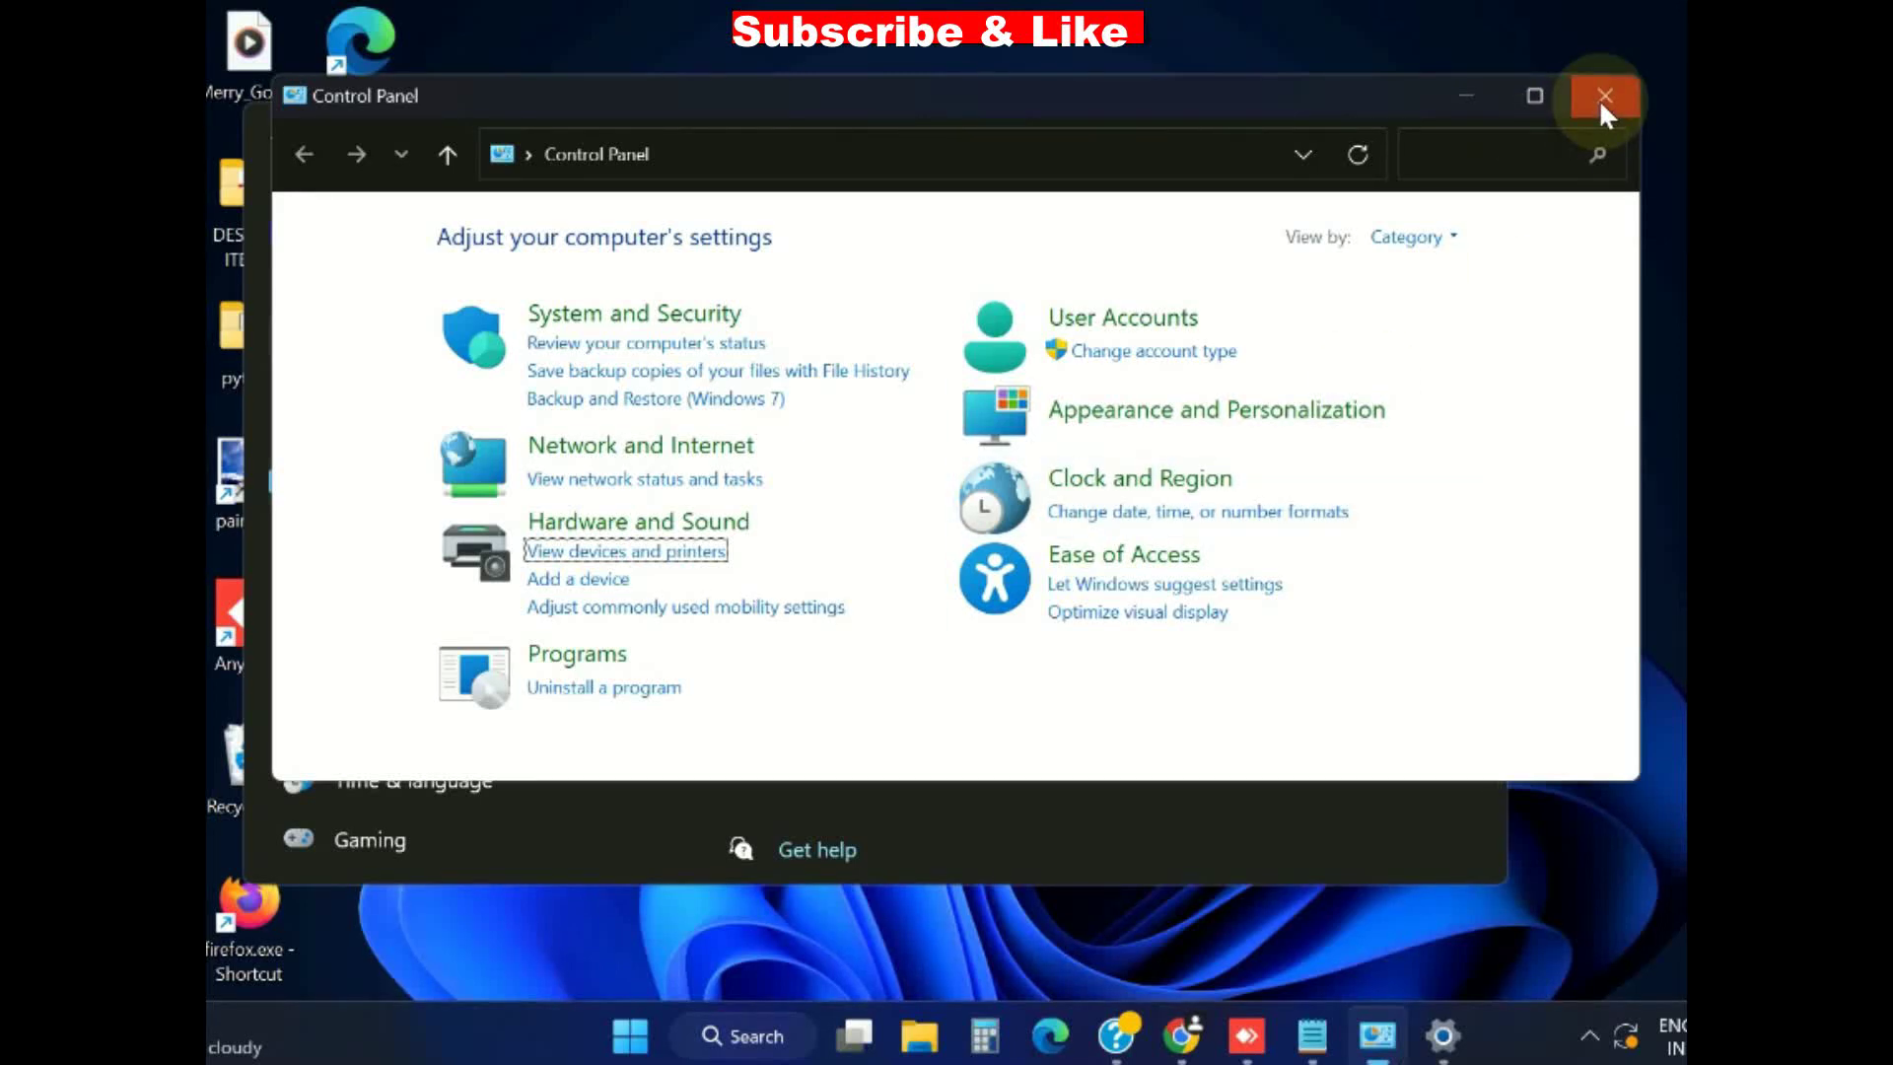
Step: Close Control Panel and the printer settings, then reopen Settings from the Start right-click menu
left_click(1602, 97)
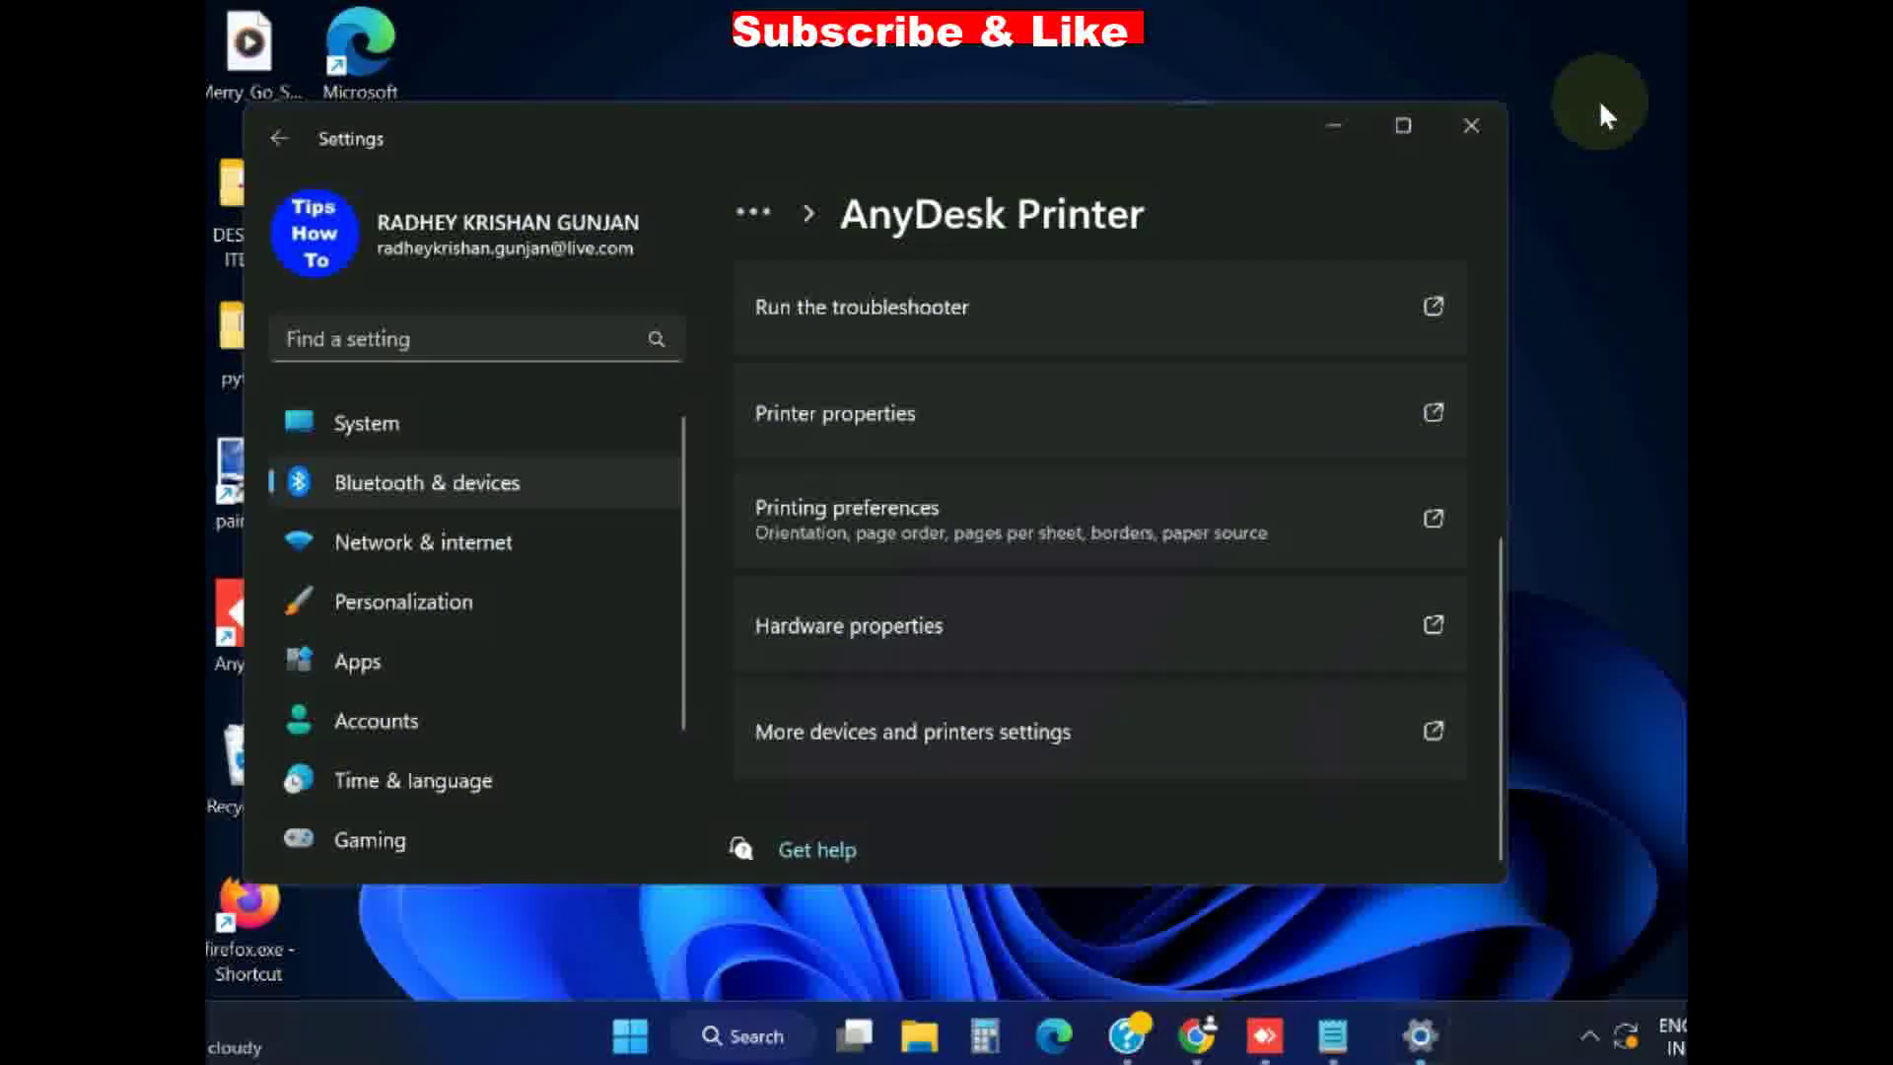
left_click(1469, 122)
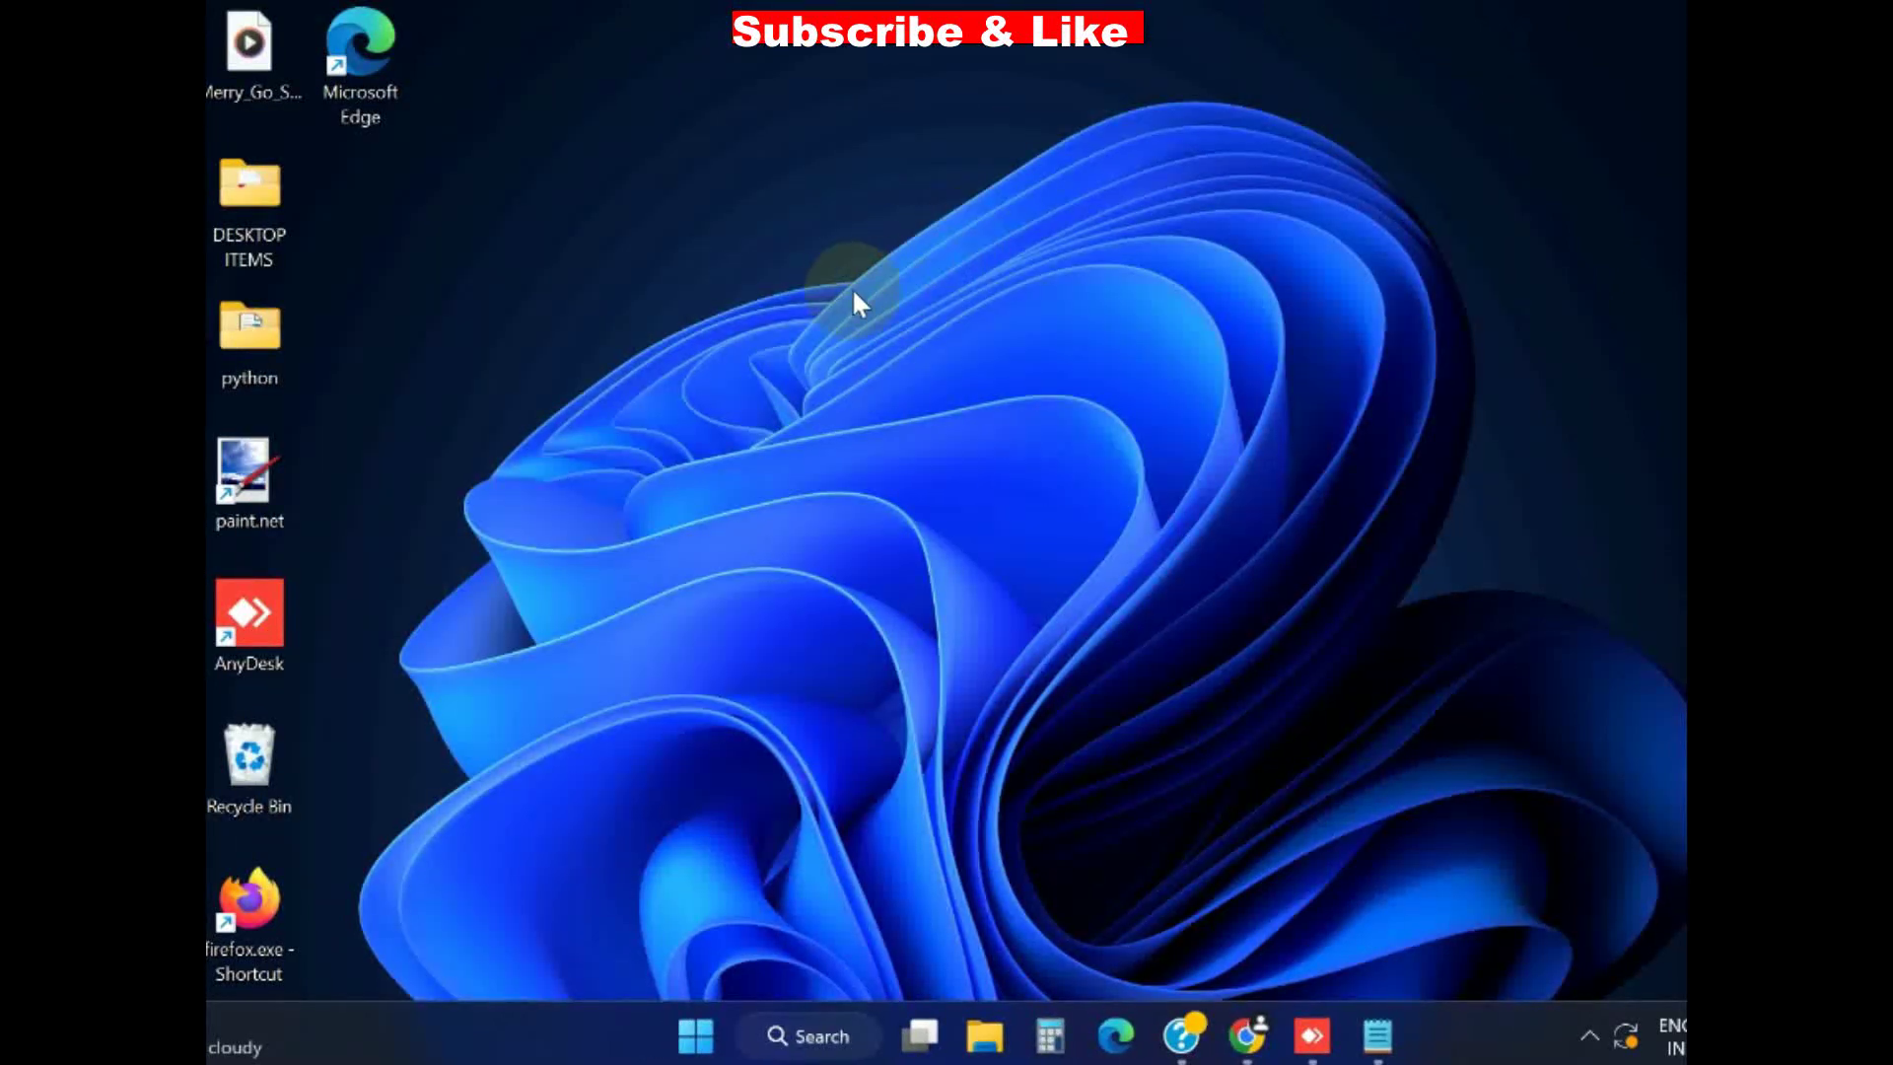
left_click(698, 1035)
right_click(702, 1043)
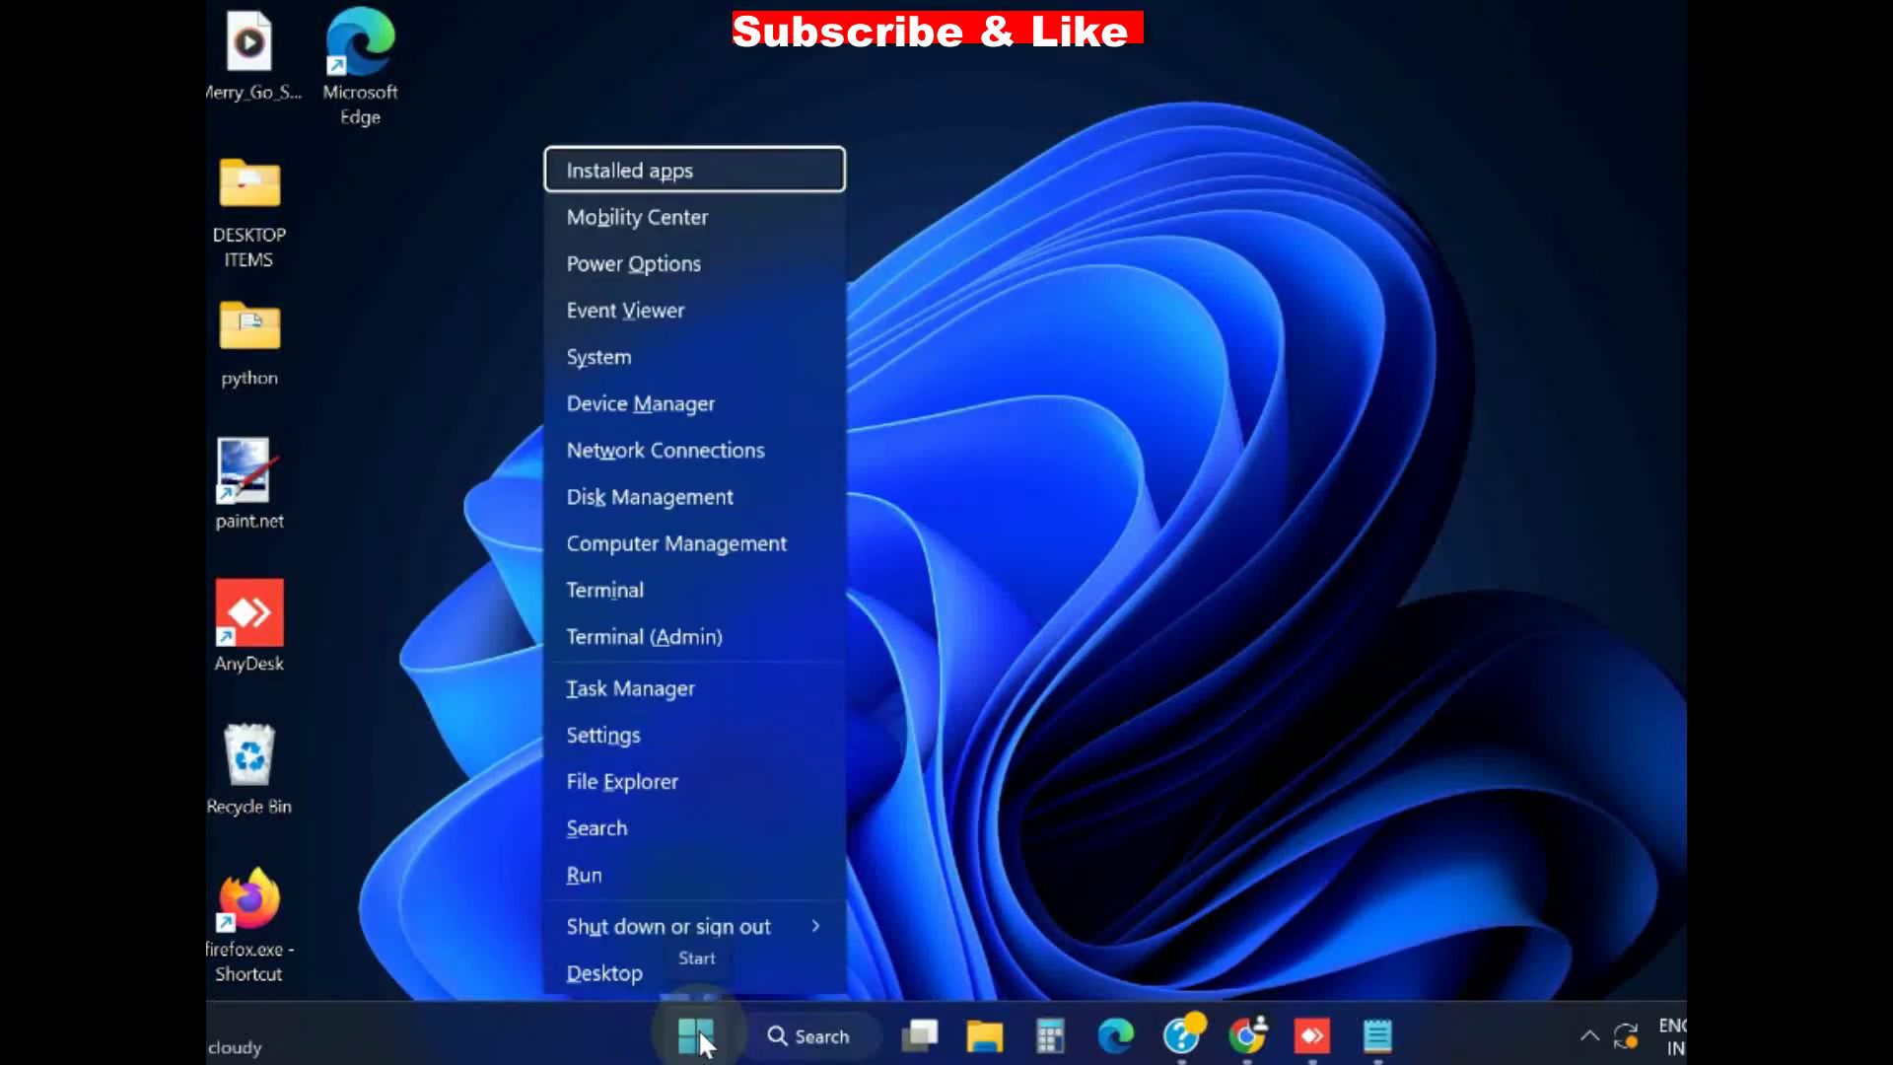
left_click(603, 730)
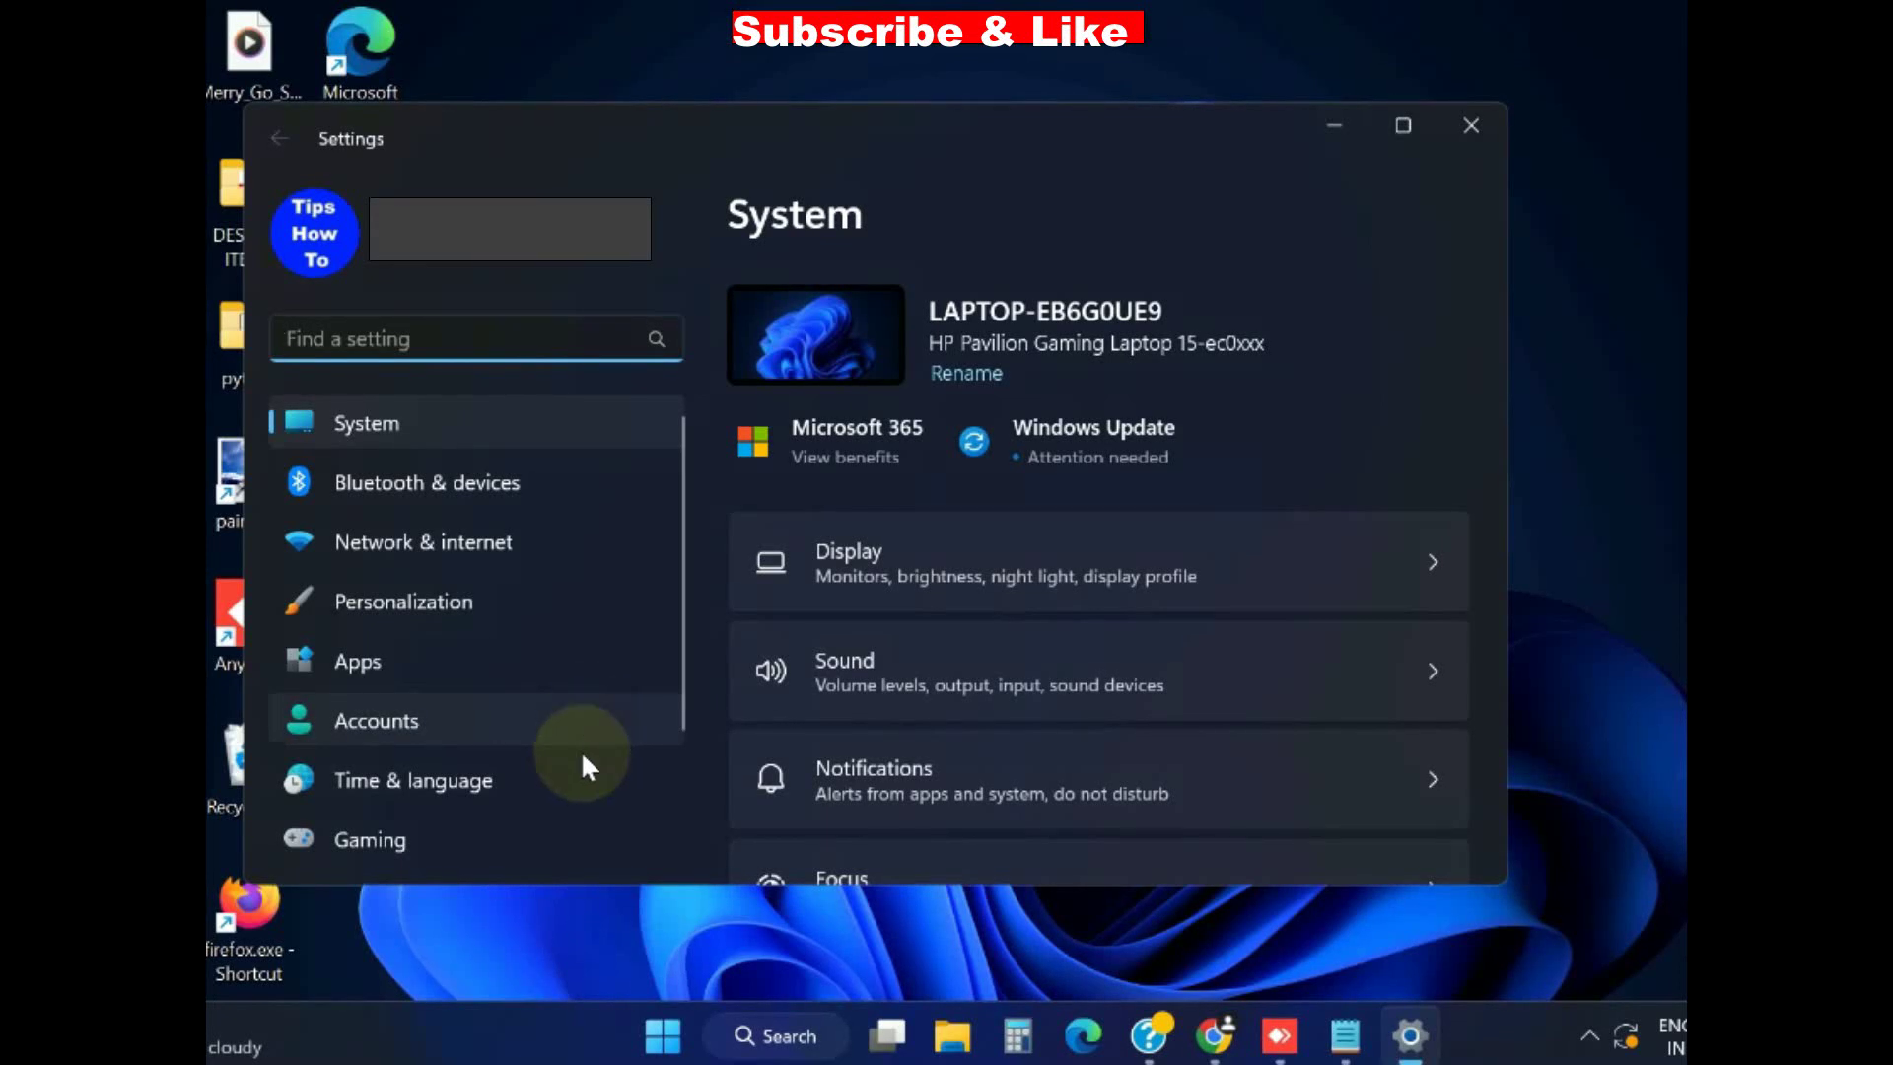
Step: Open Windows Update, check the restart options for the pending 2023-01 cumulative update, and scroll to More options
scroll(574, 778, "down", 3)
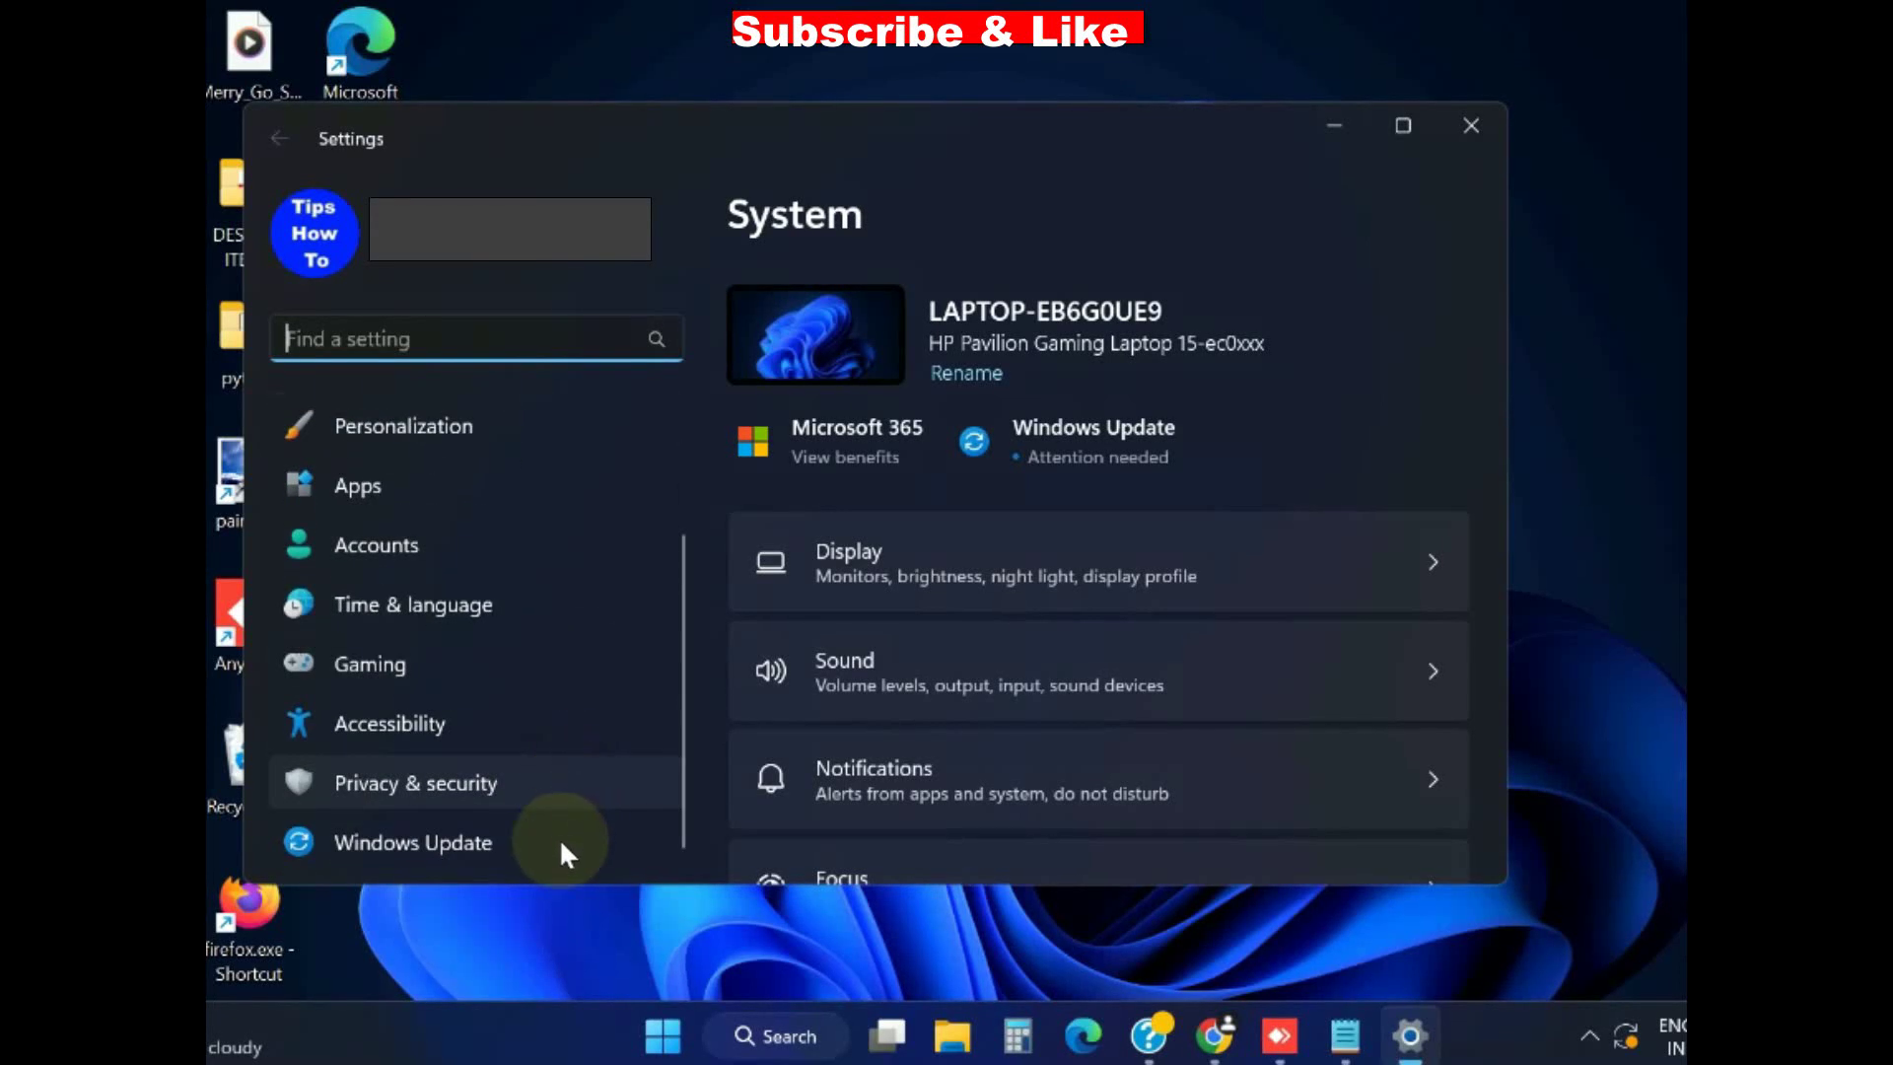
left_click(471, 842)
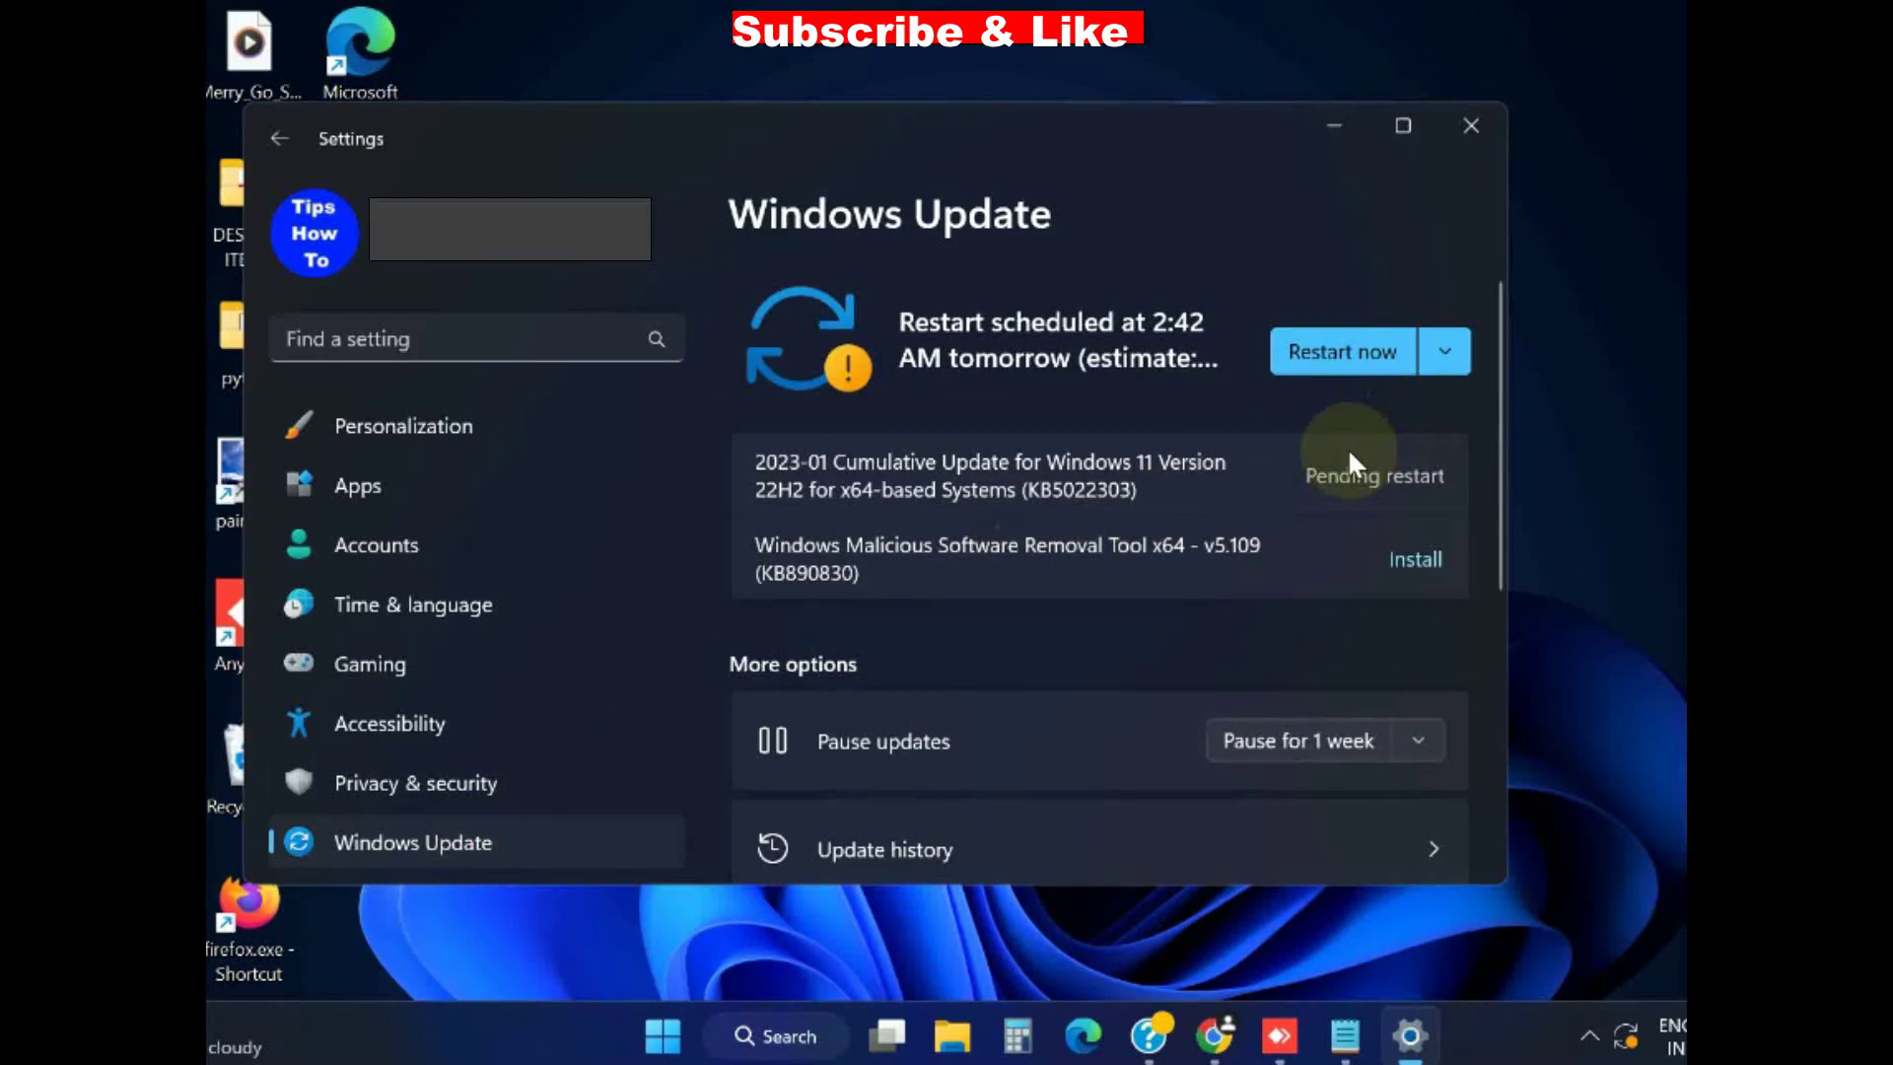
left_click(1447, 350)
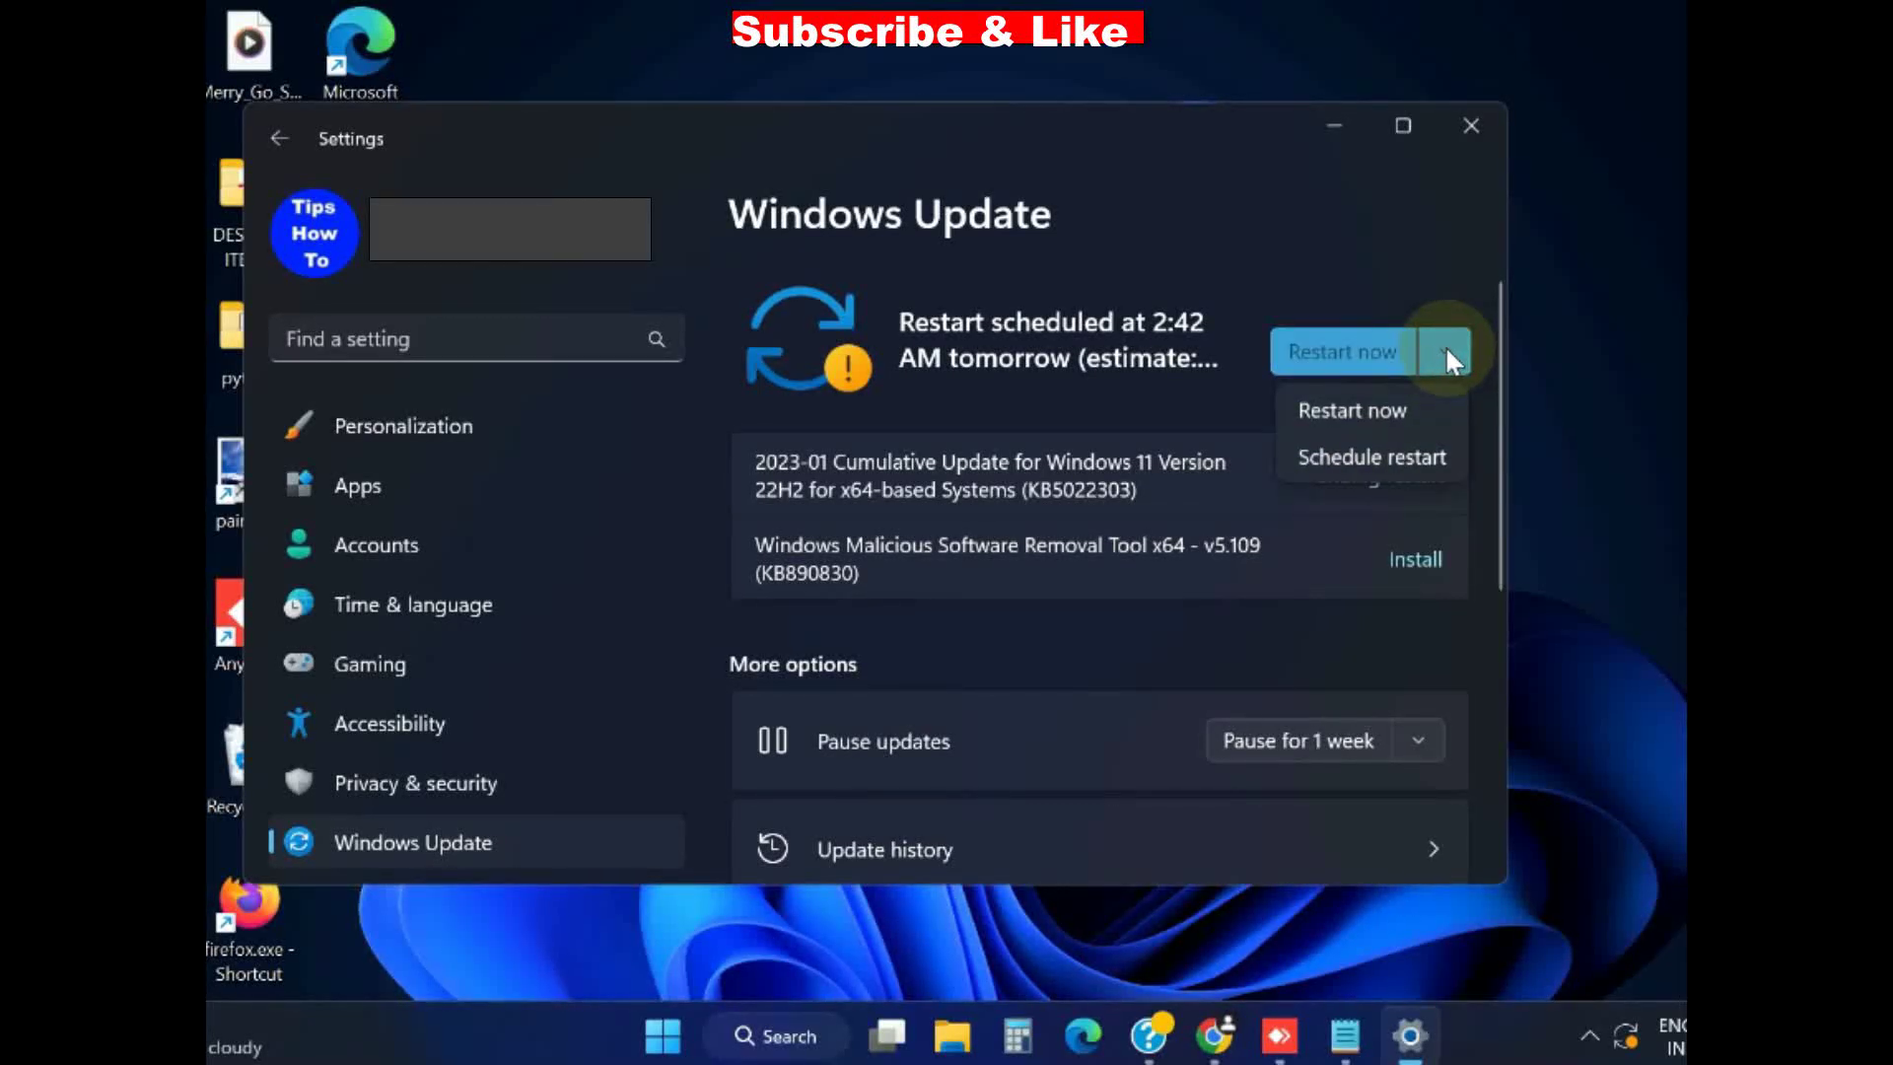
left_click(1312, 286)
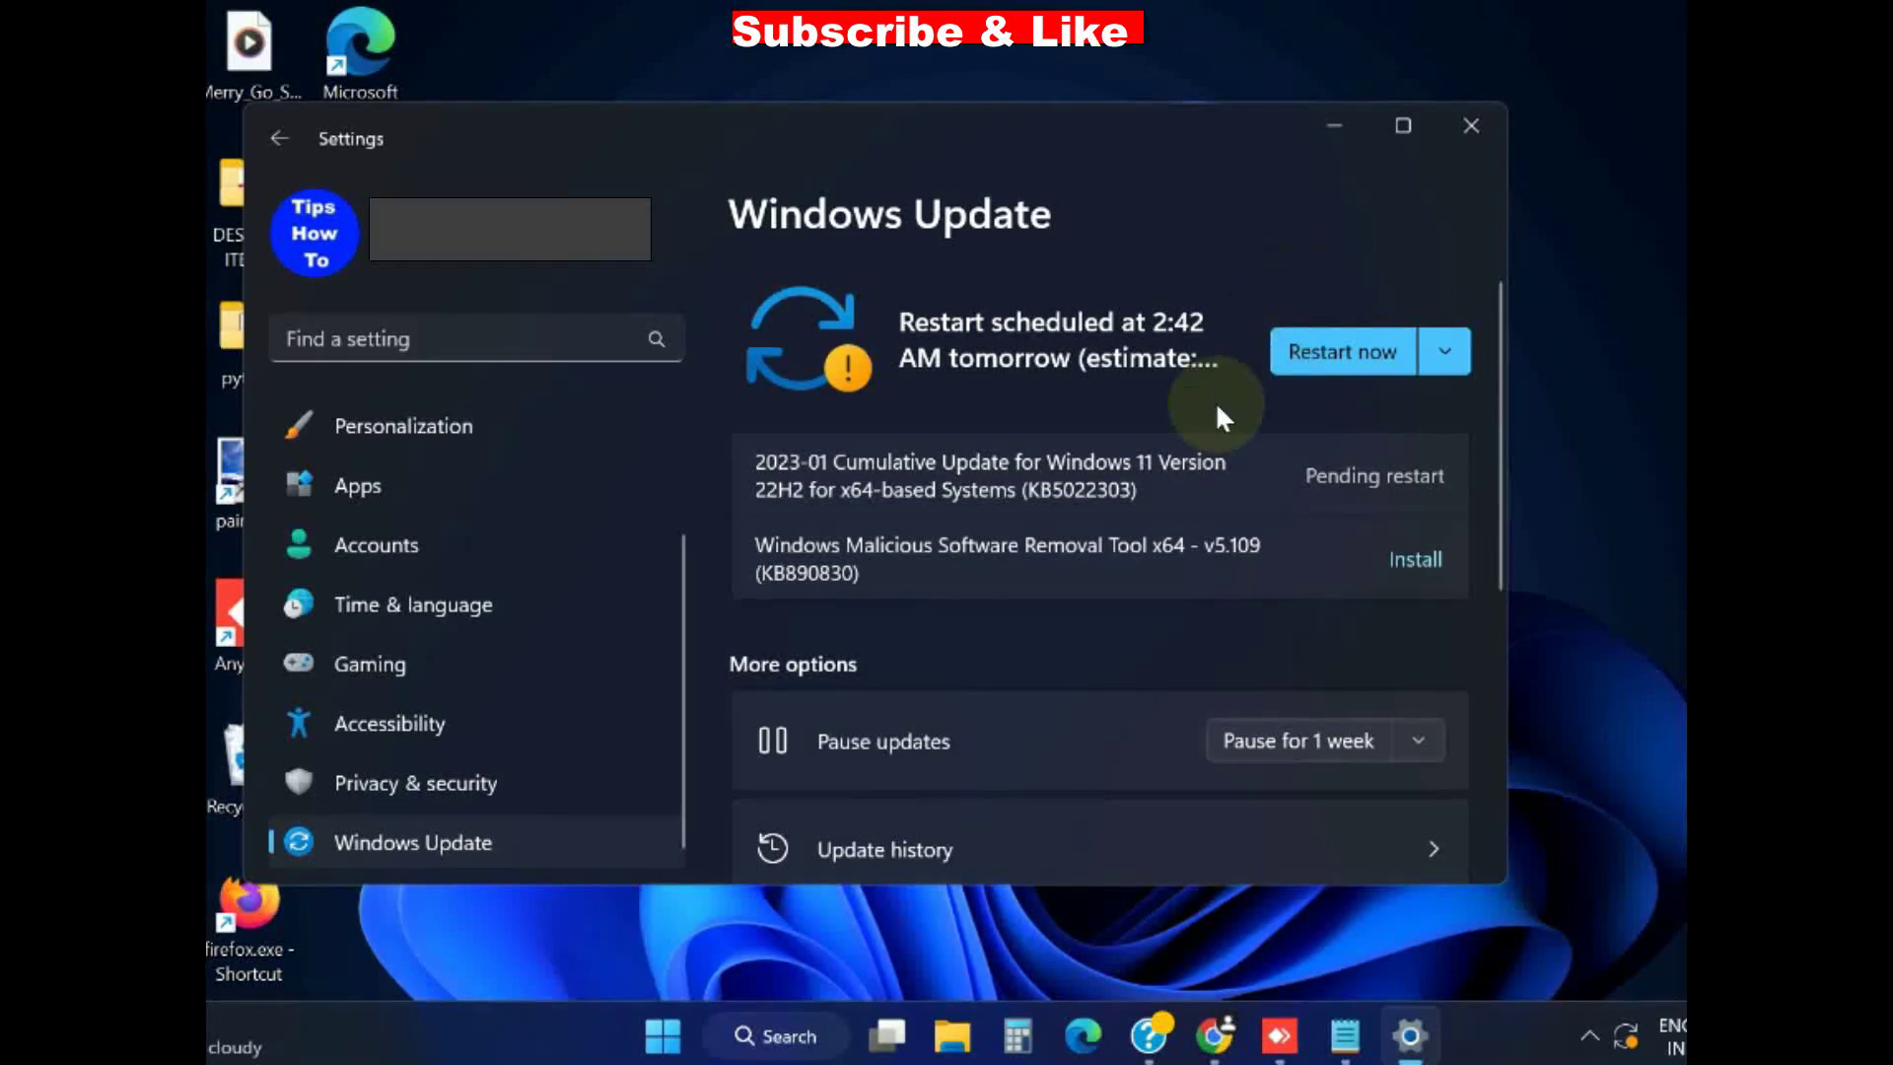
scroll(970, 690, "down", 4)
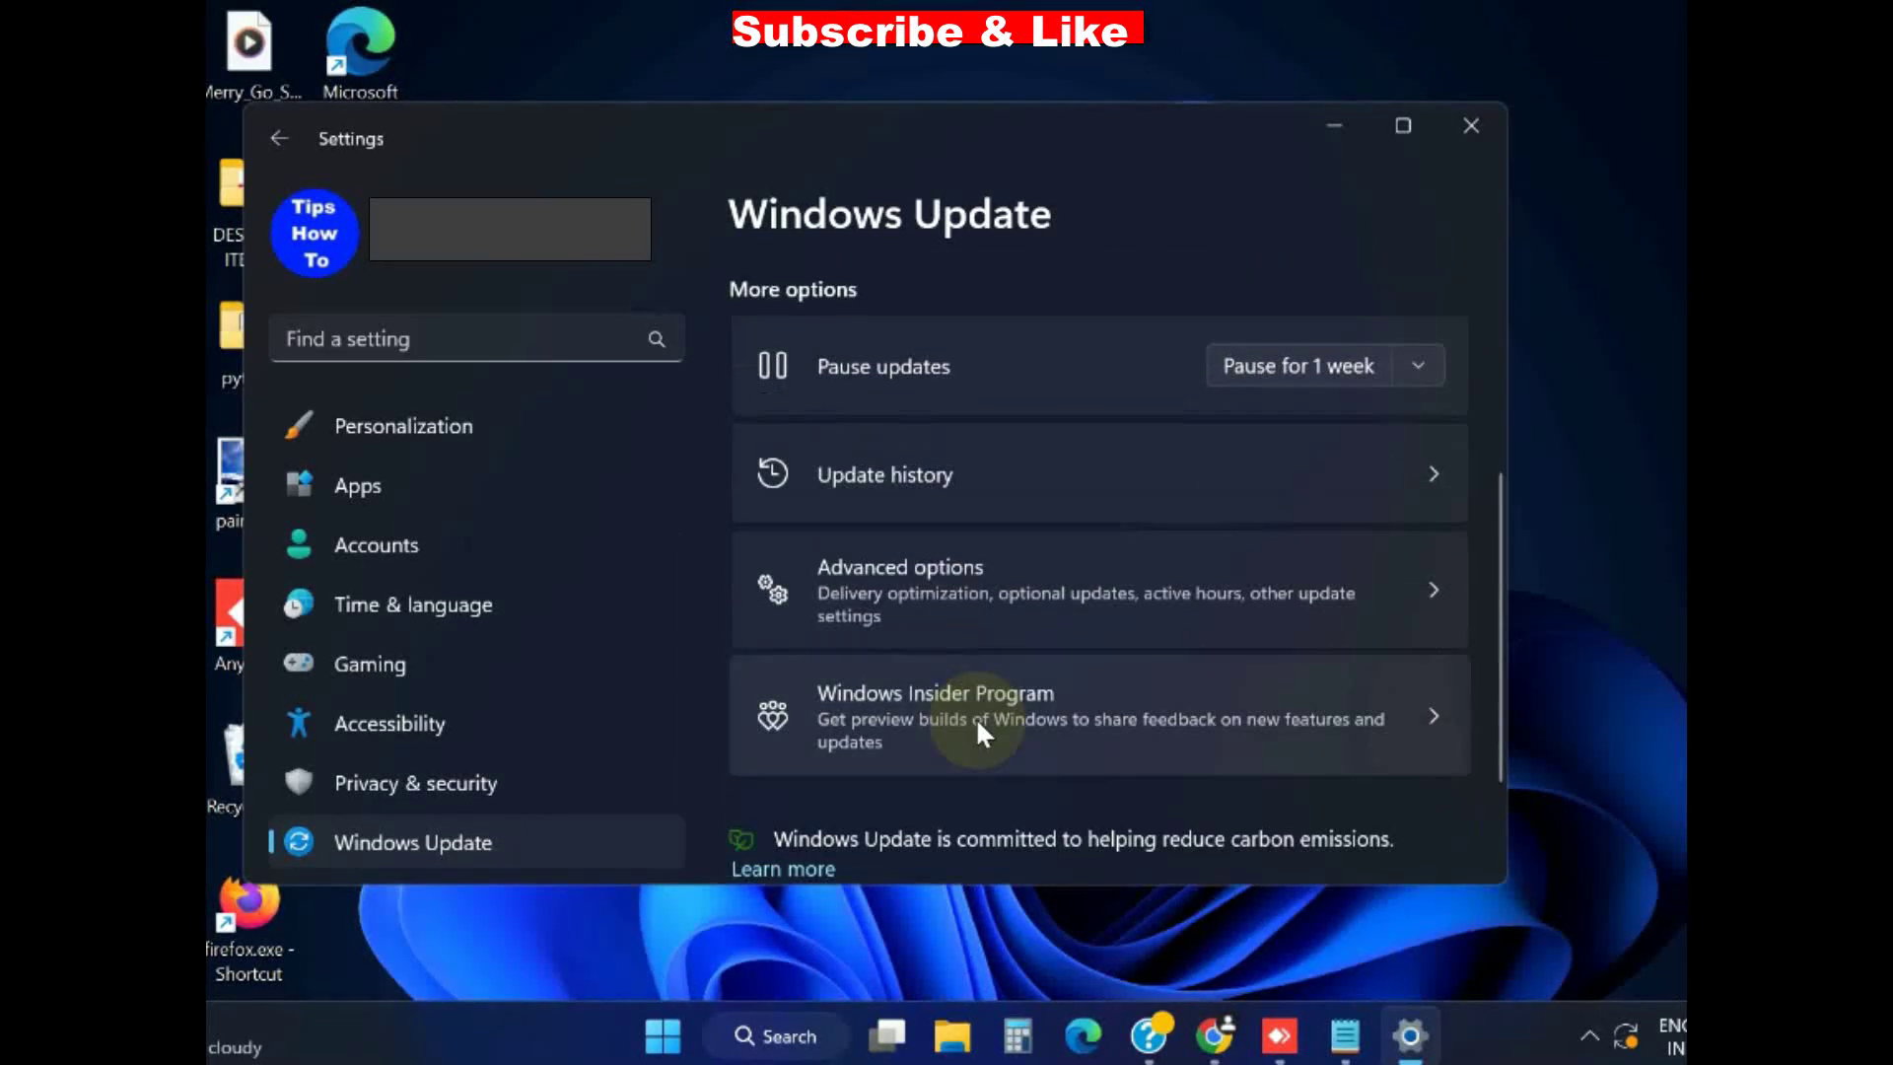
Step: Tick the HP Inc. - Firmware 15.16.0.0 driver under Optional updates, then close Settings
left_click(940, 577)
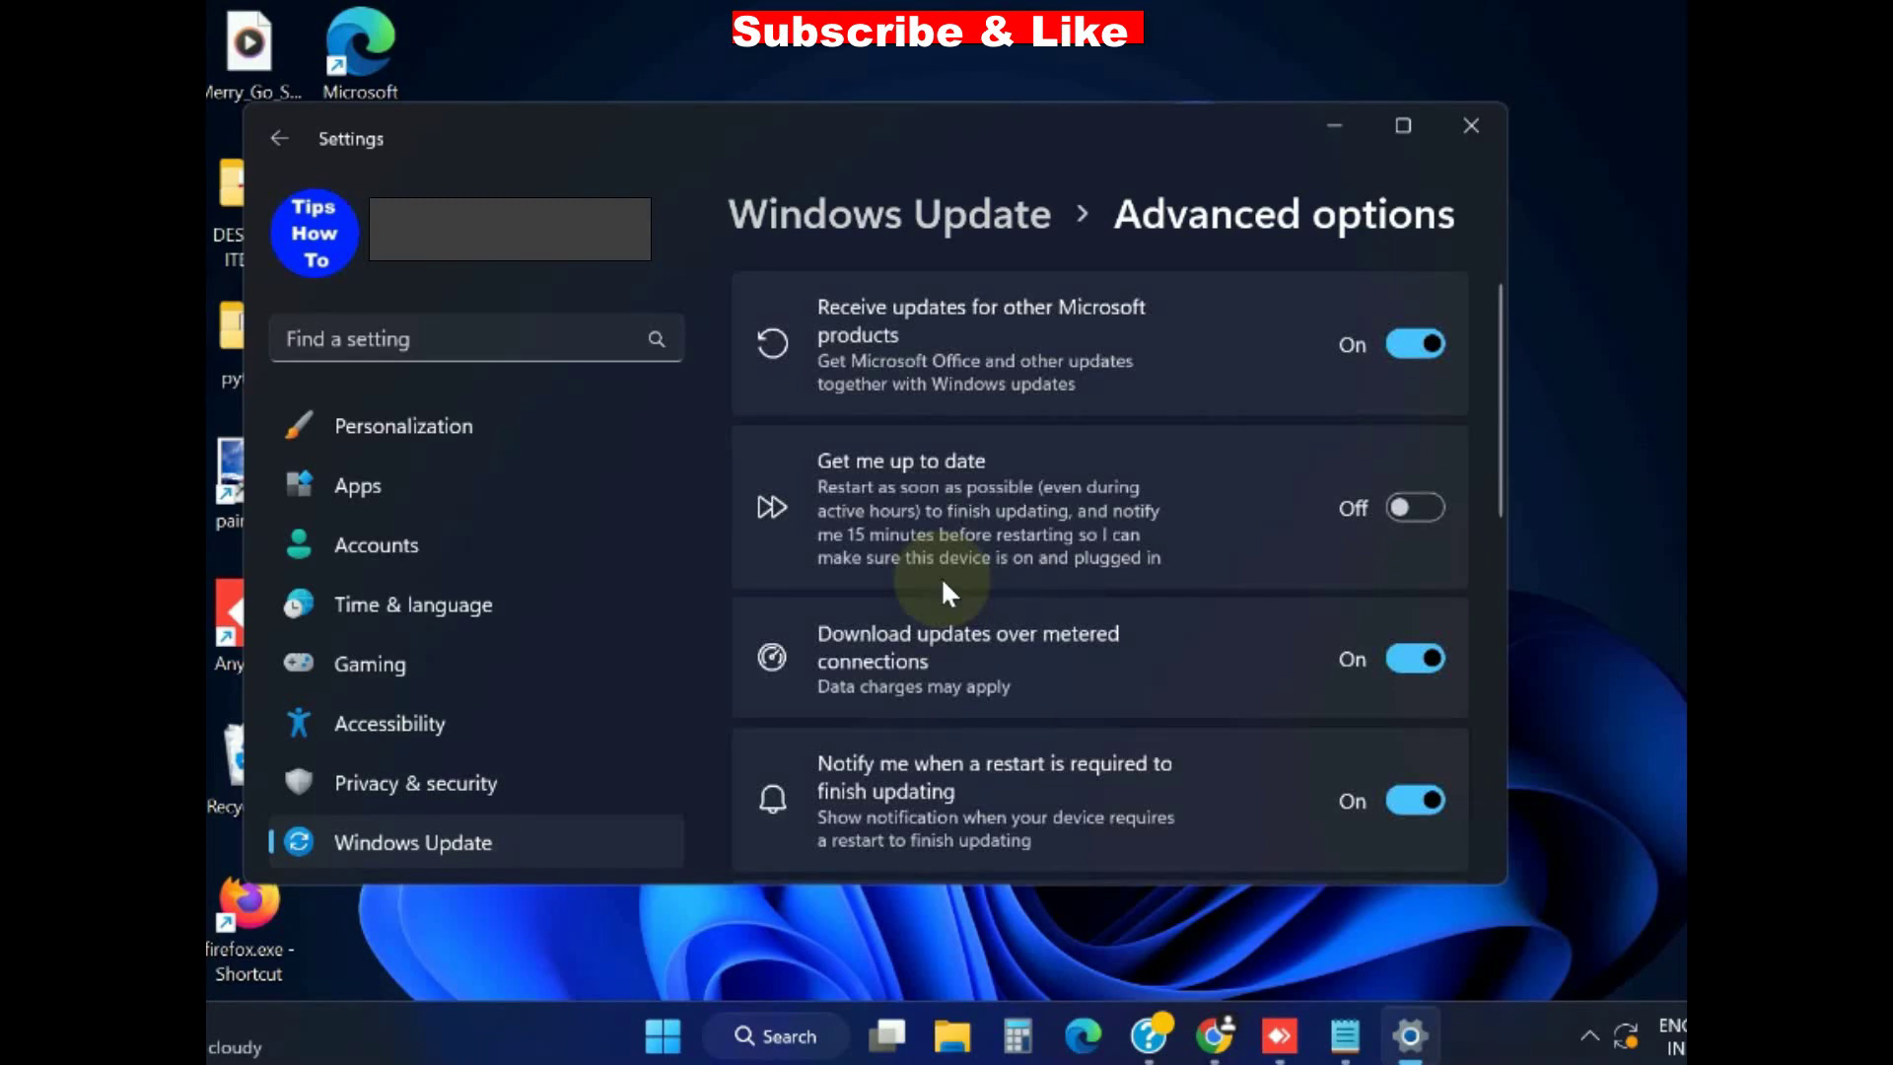
scroll(965, 655, "down", 7)
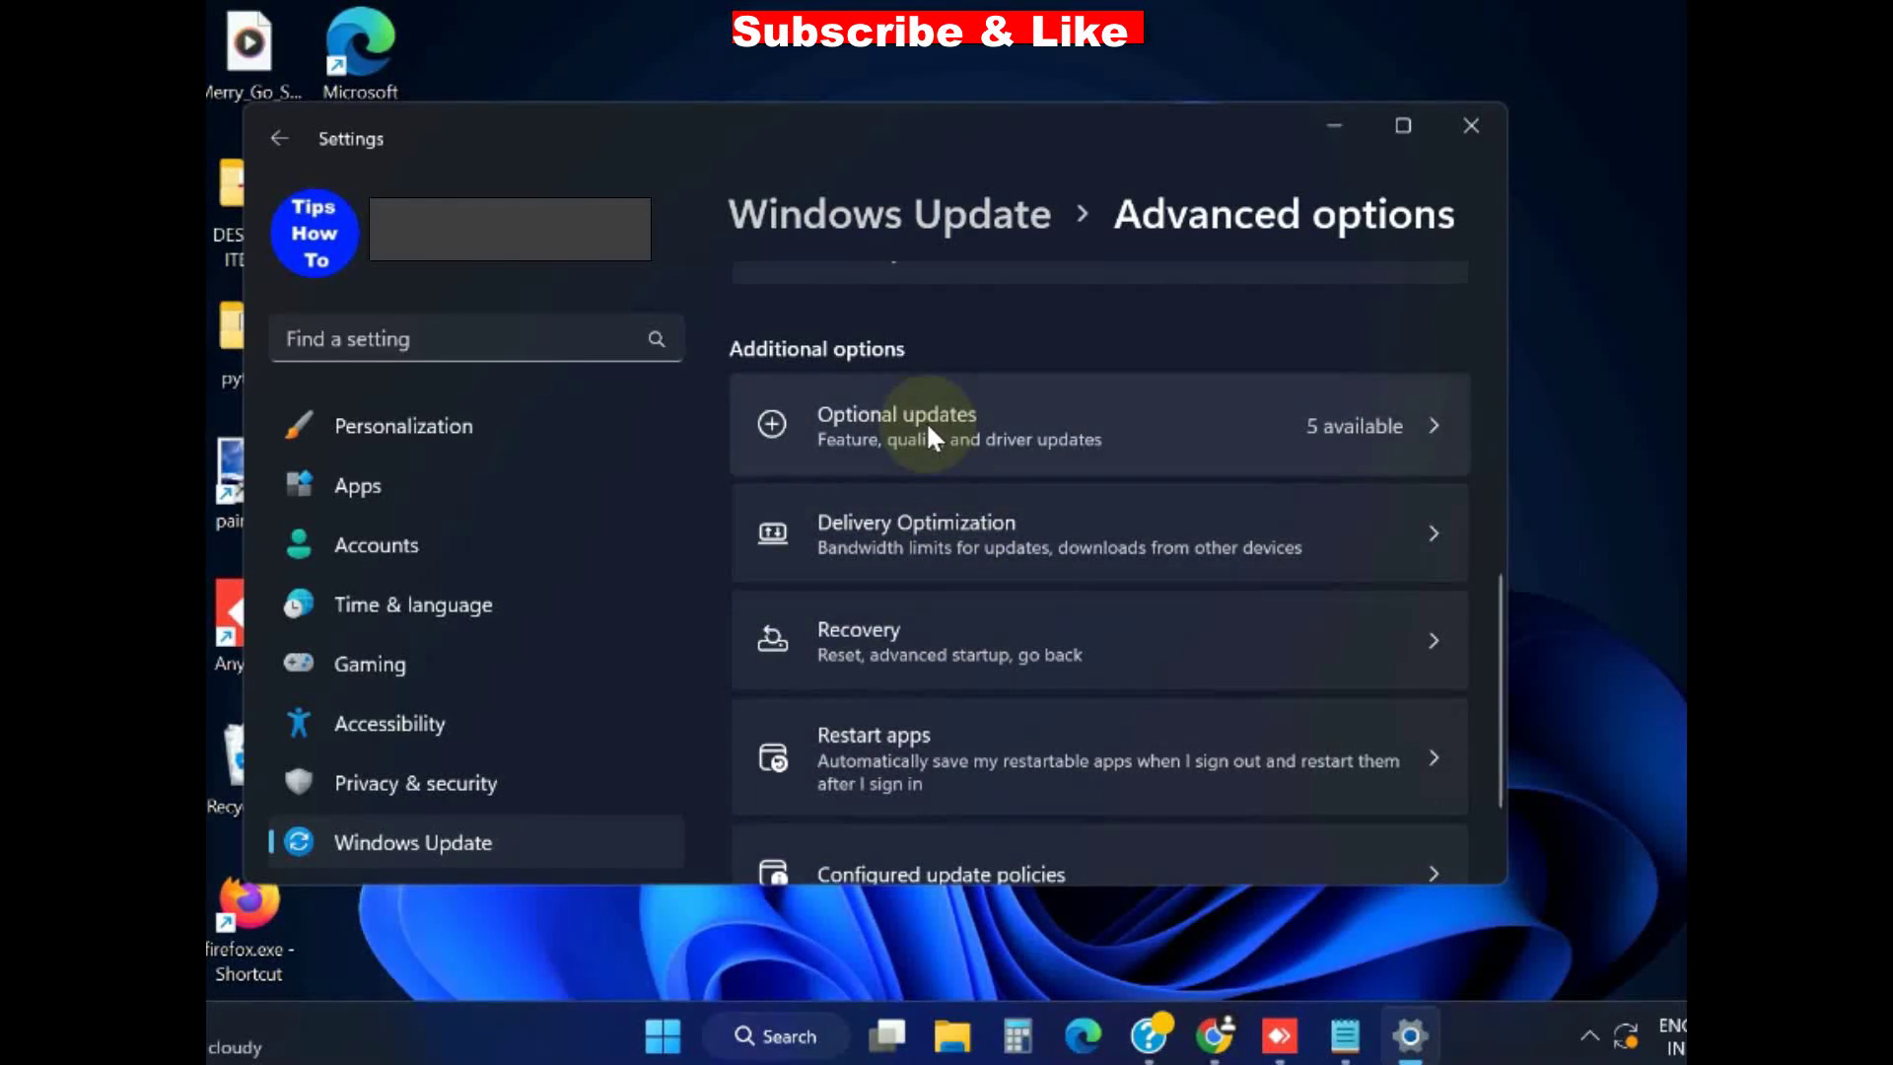
left_click(925, 422)
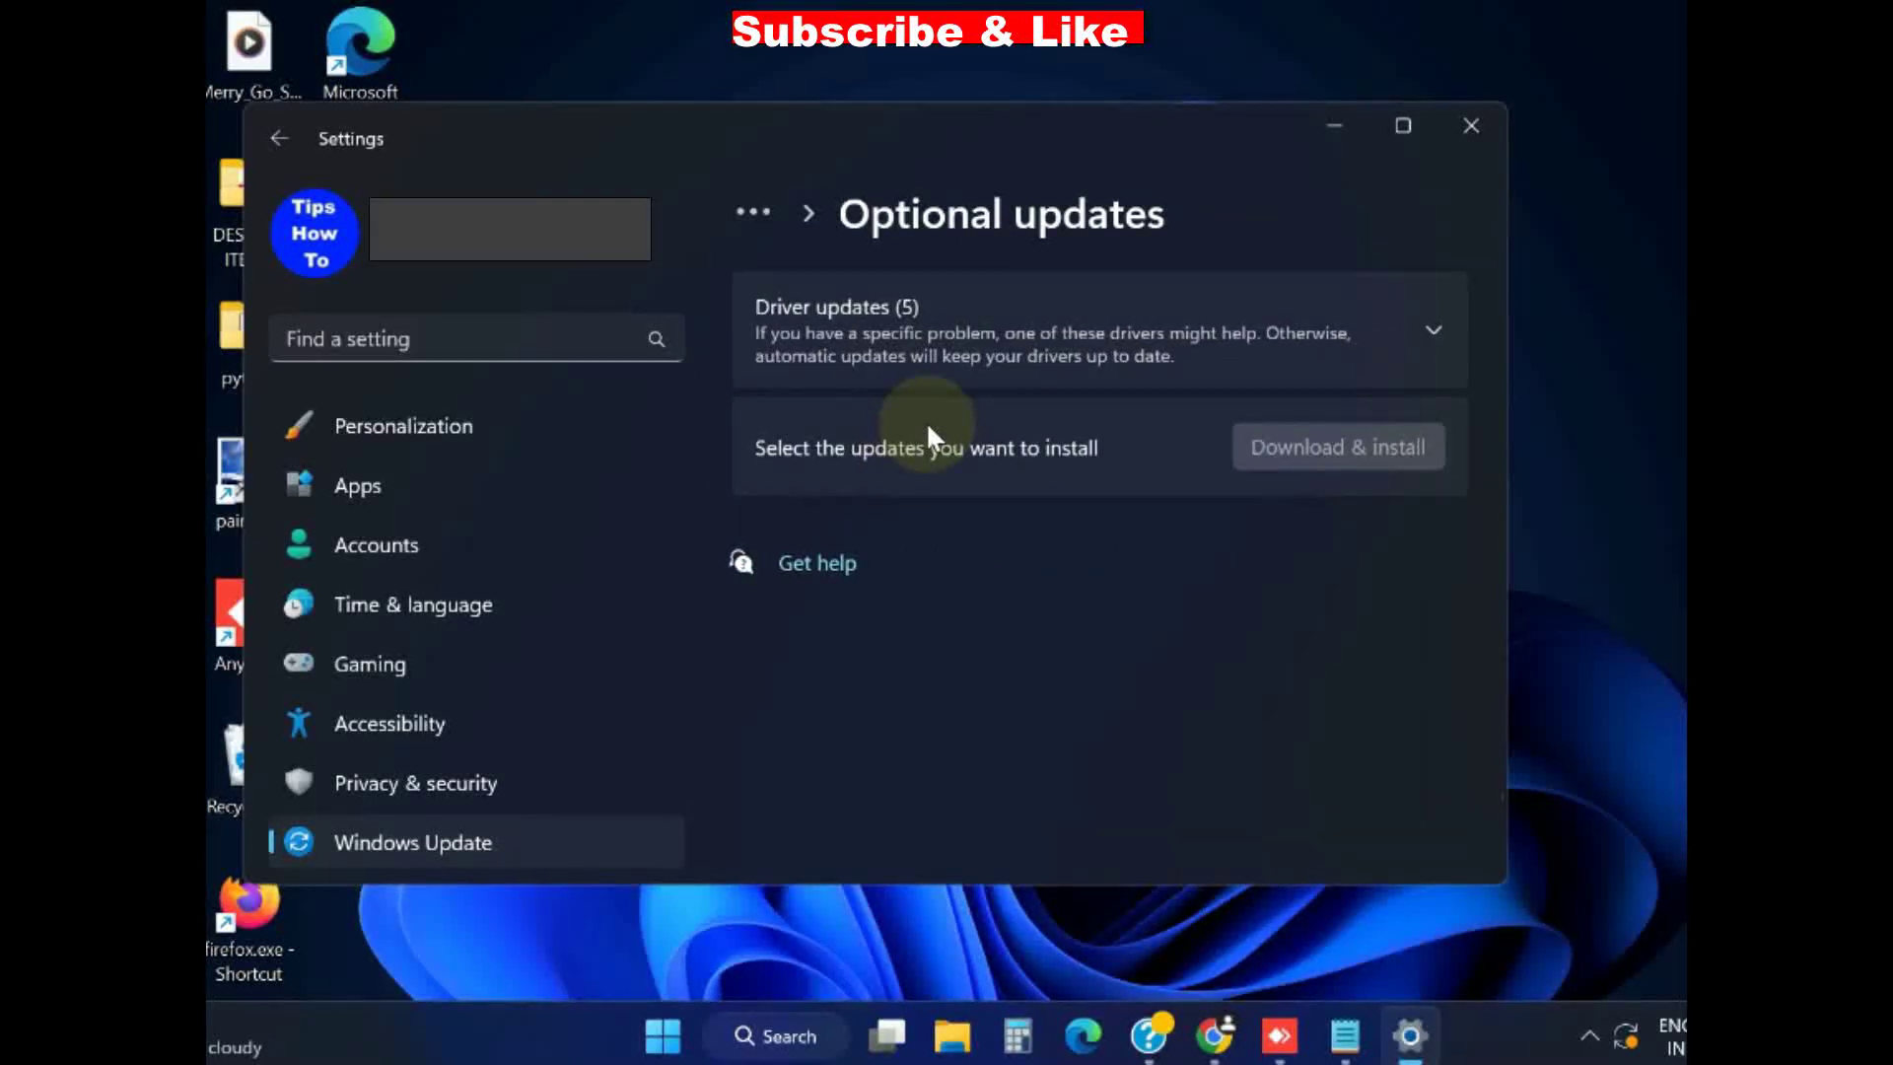
left_click(1435, 331)
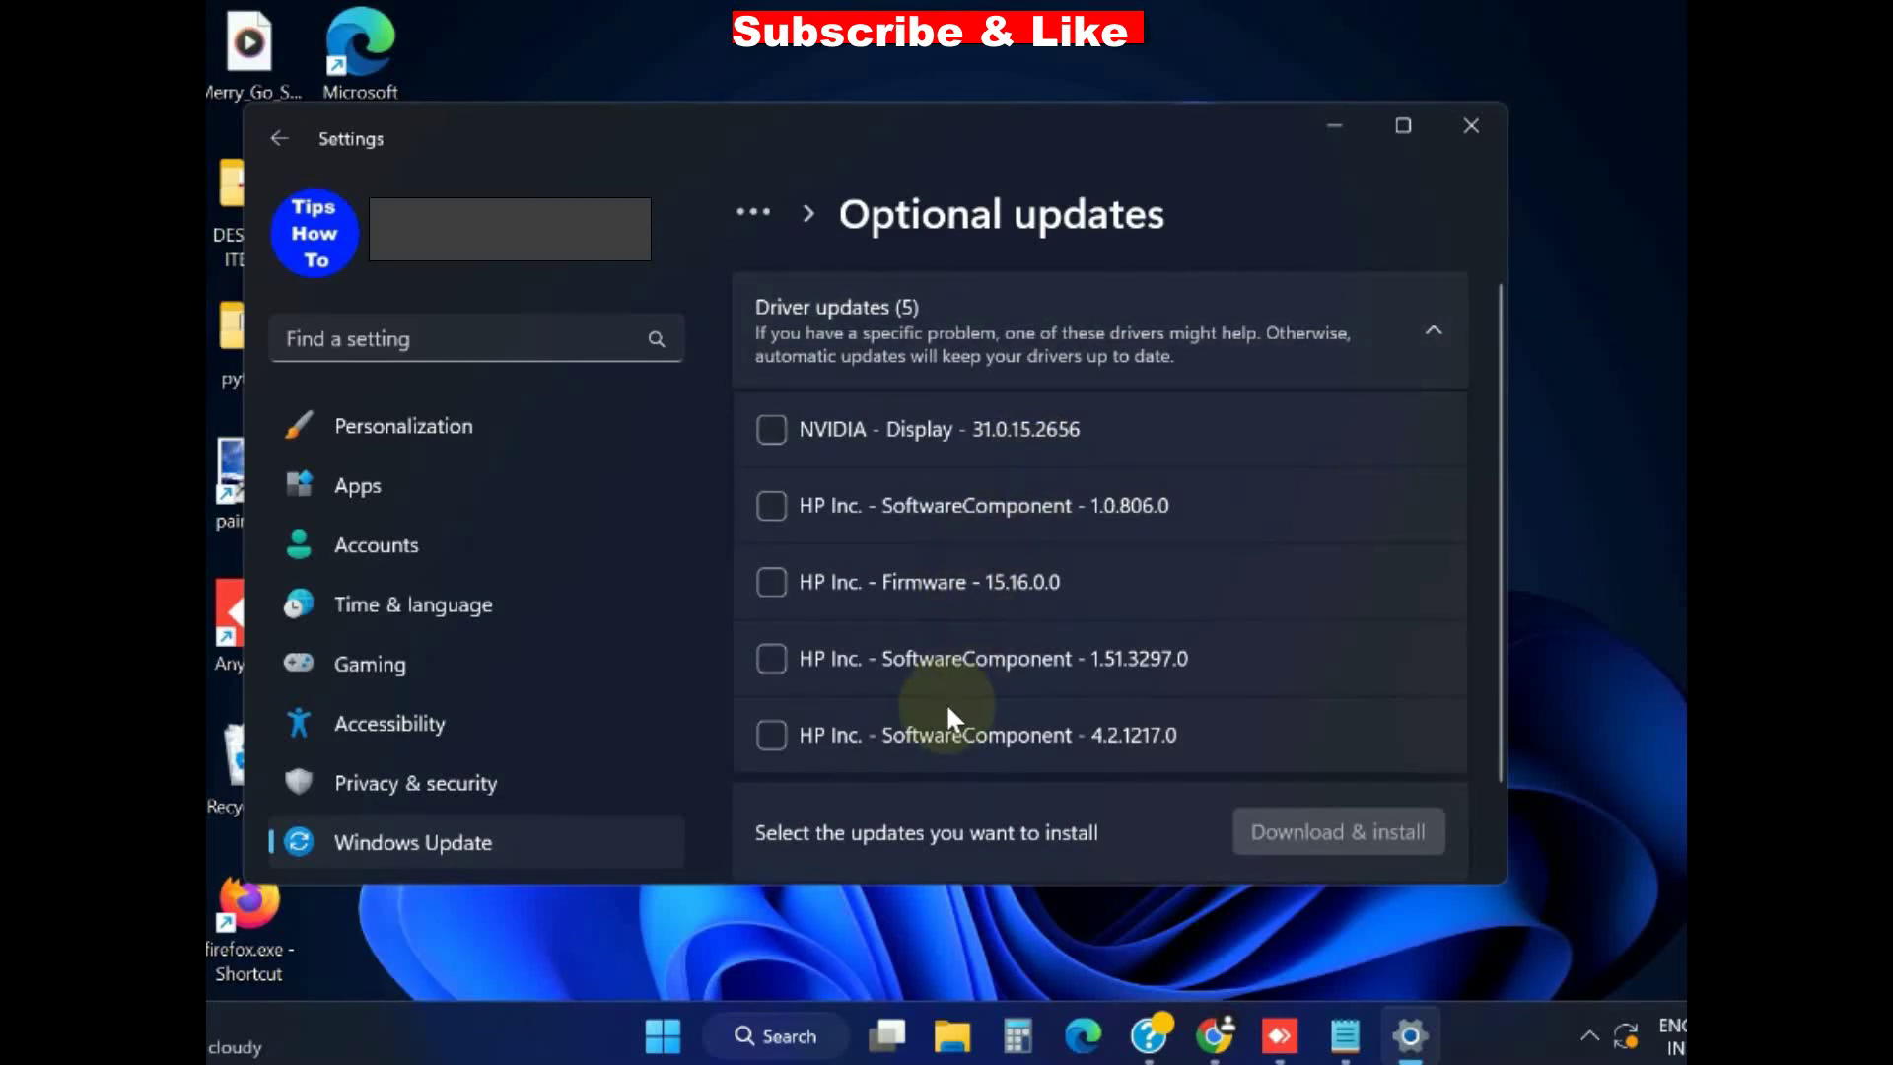
scroll(948, 717, "down", 2)
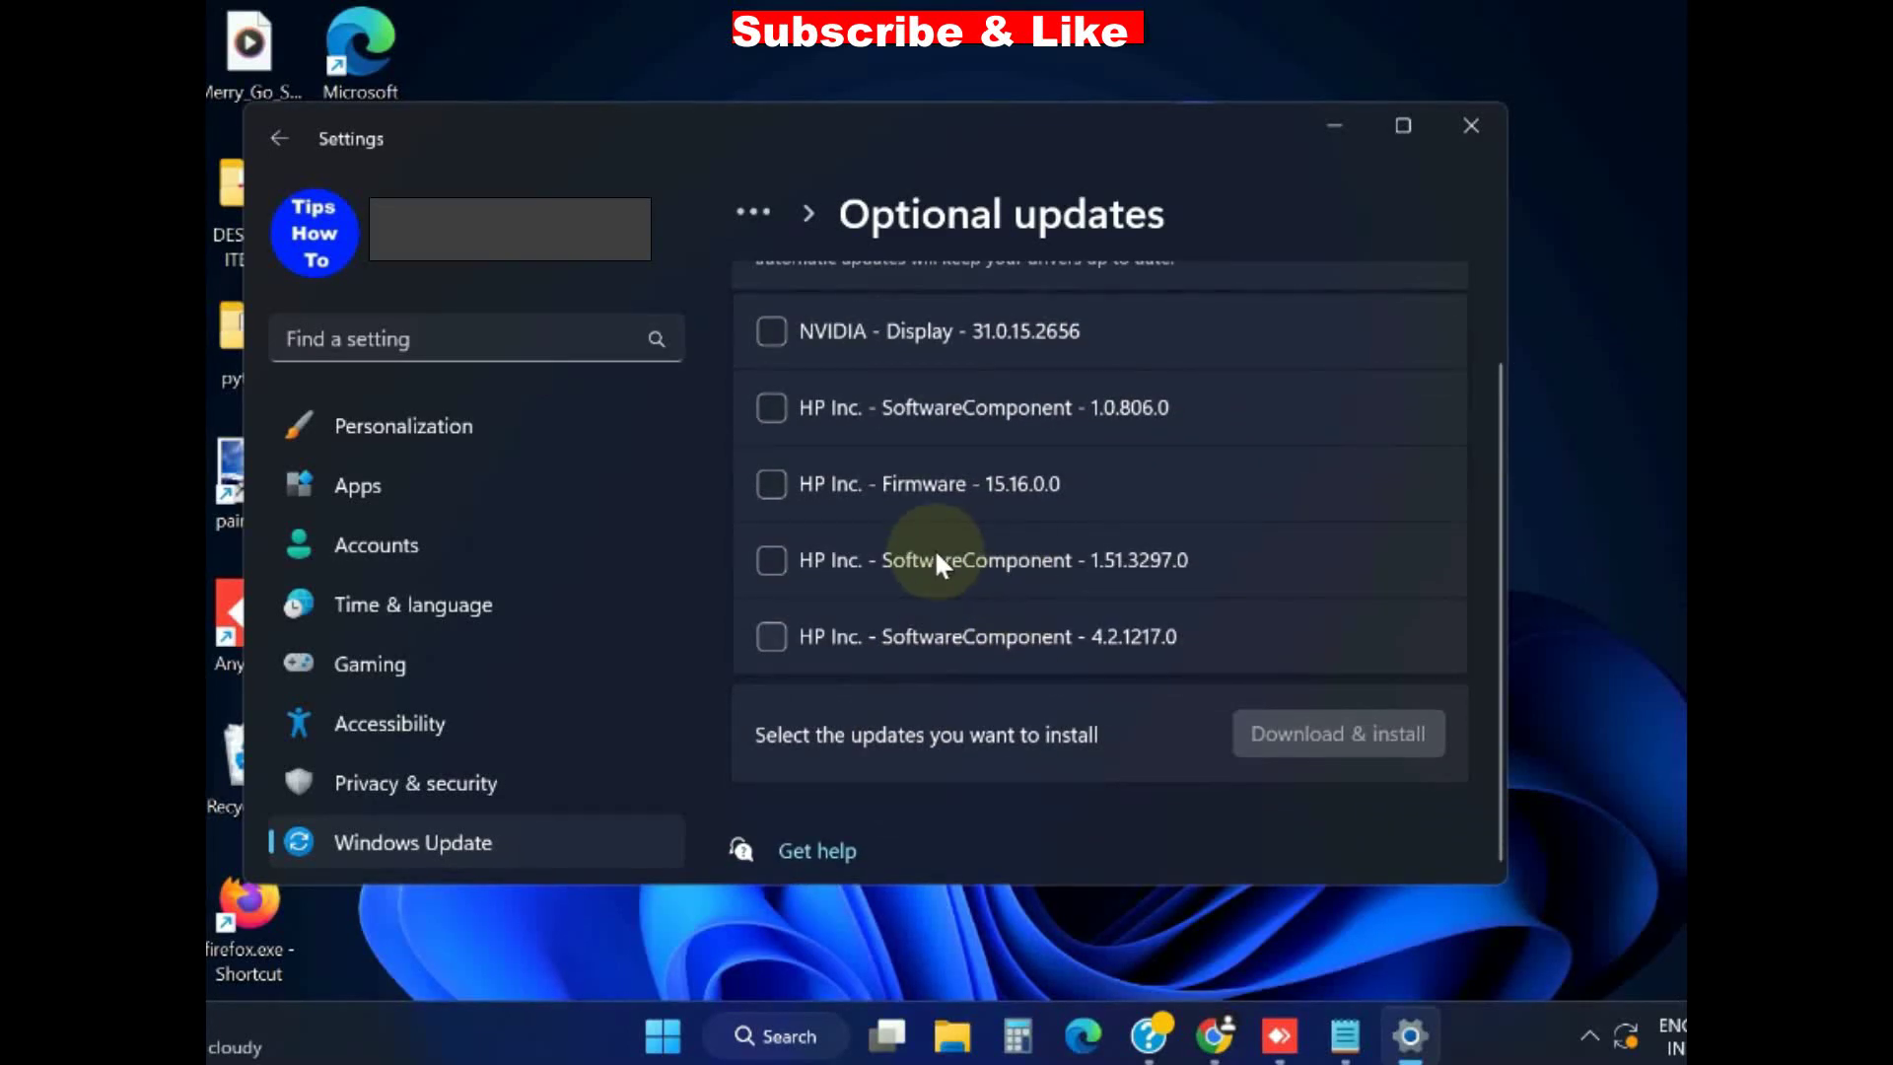
scroll(903, 482, "up", 1)
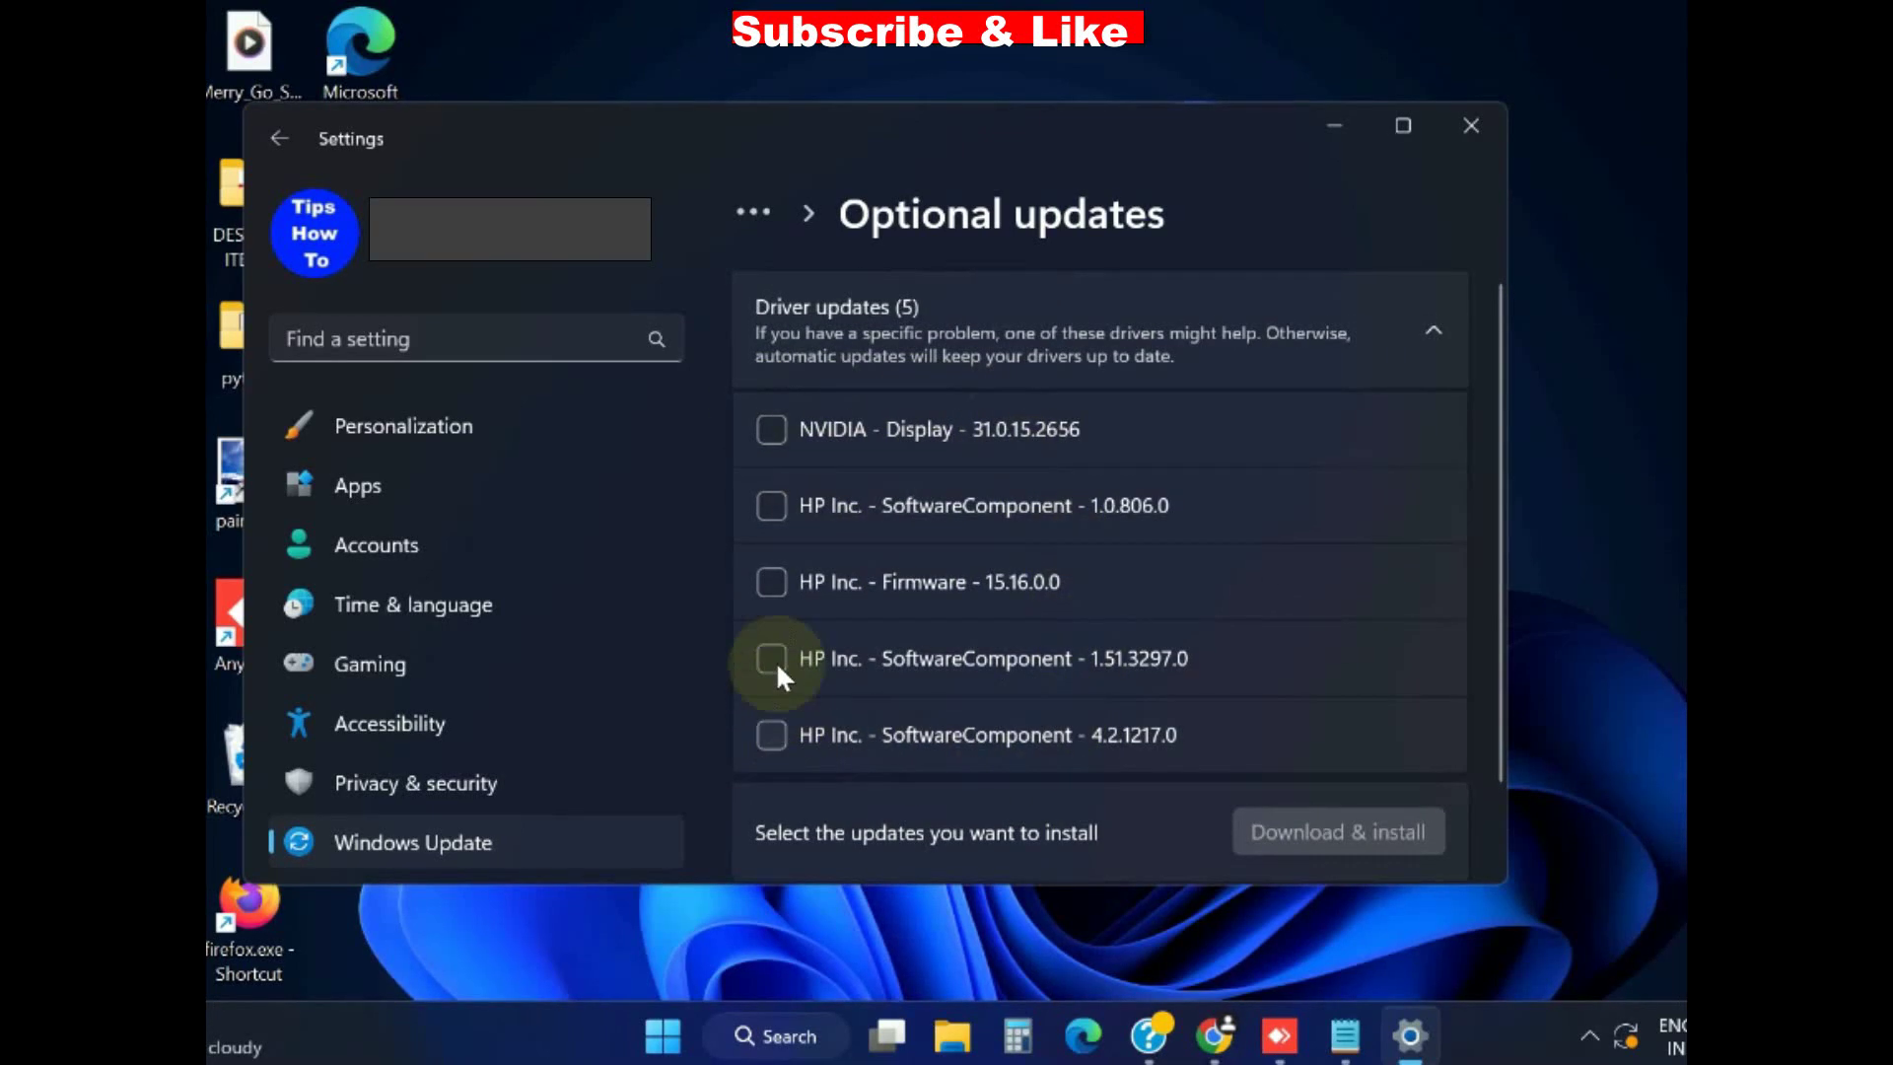
left_click(772, 582)
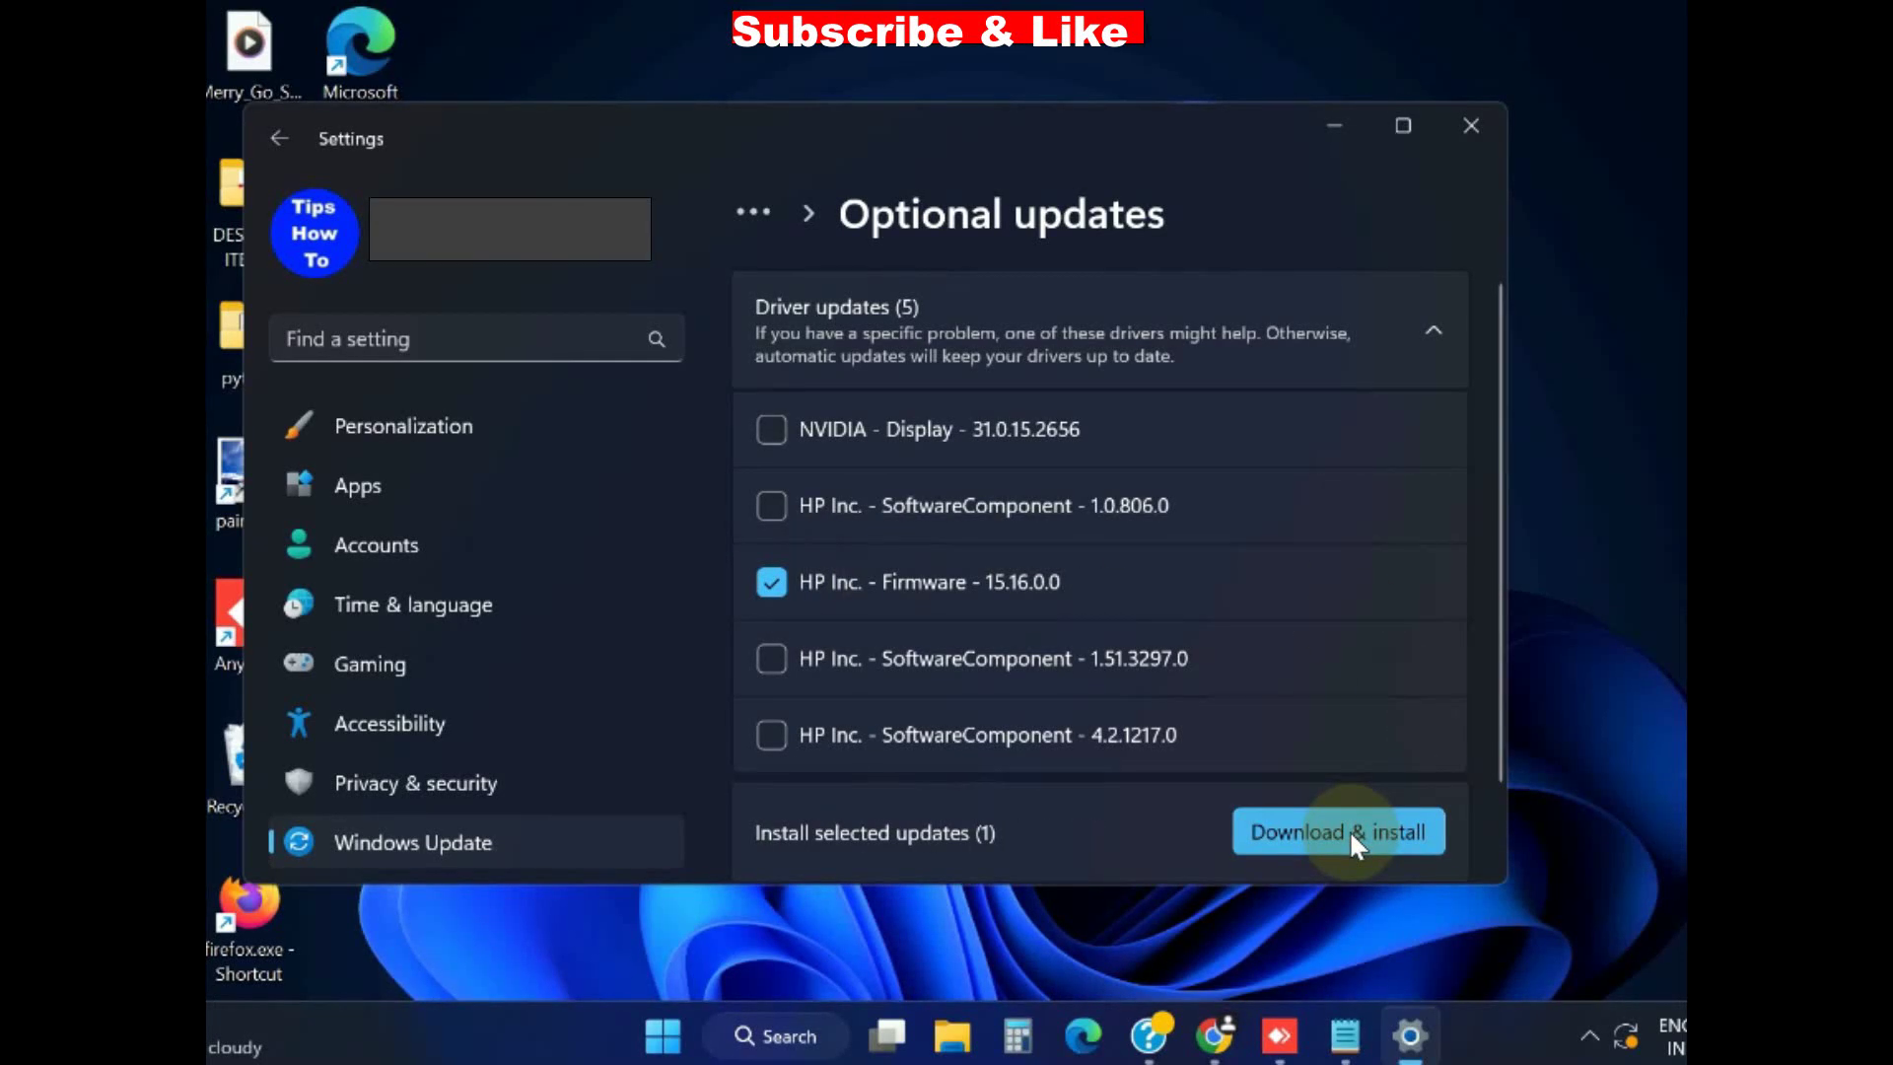
left_click(1471, 125)
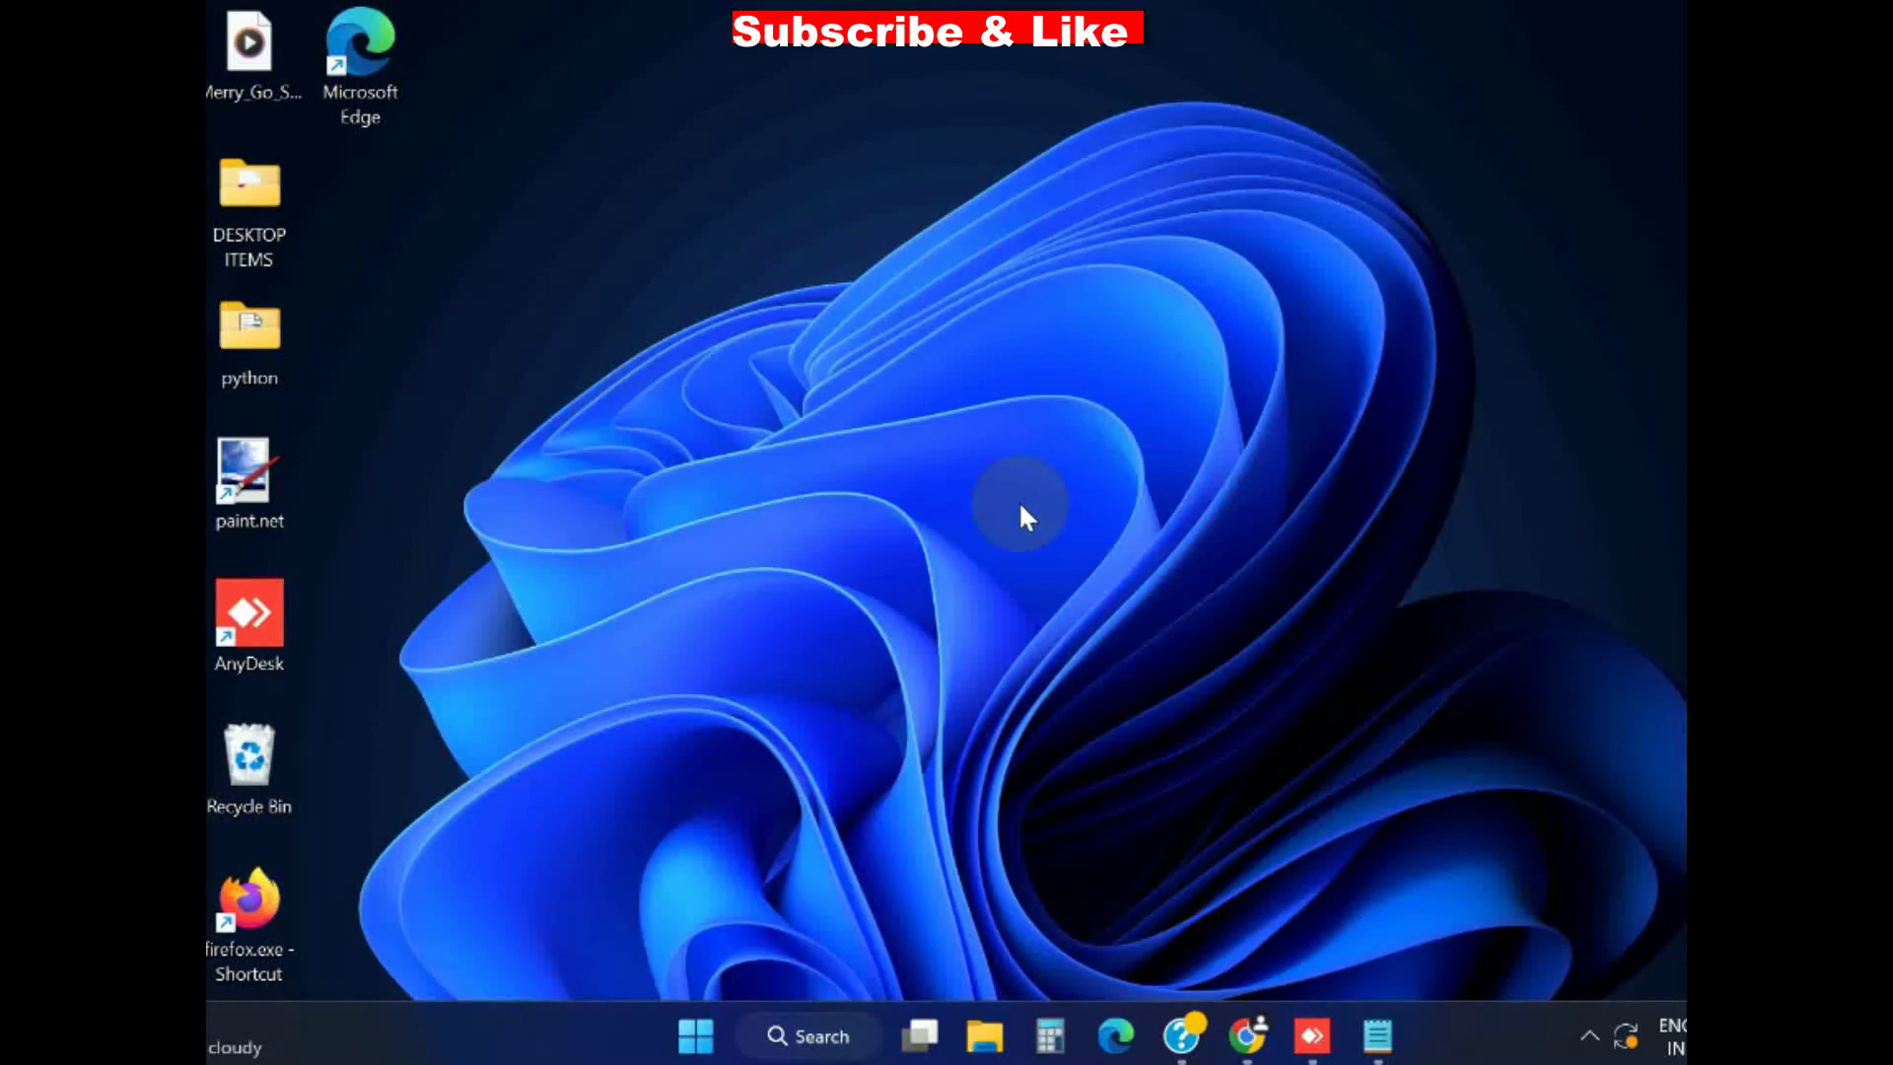
Step: Reopen Settings from the Start right-click menu
right_click(700, 1040)
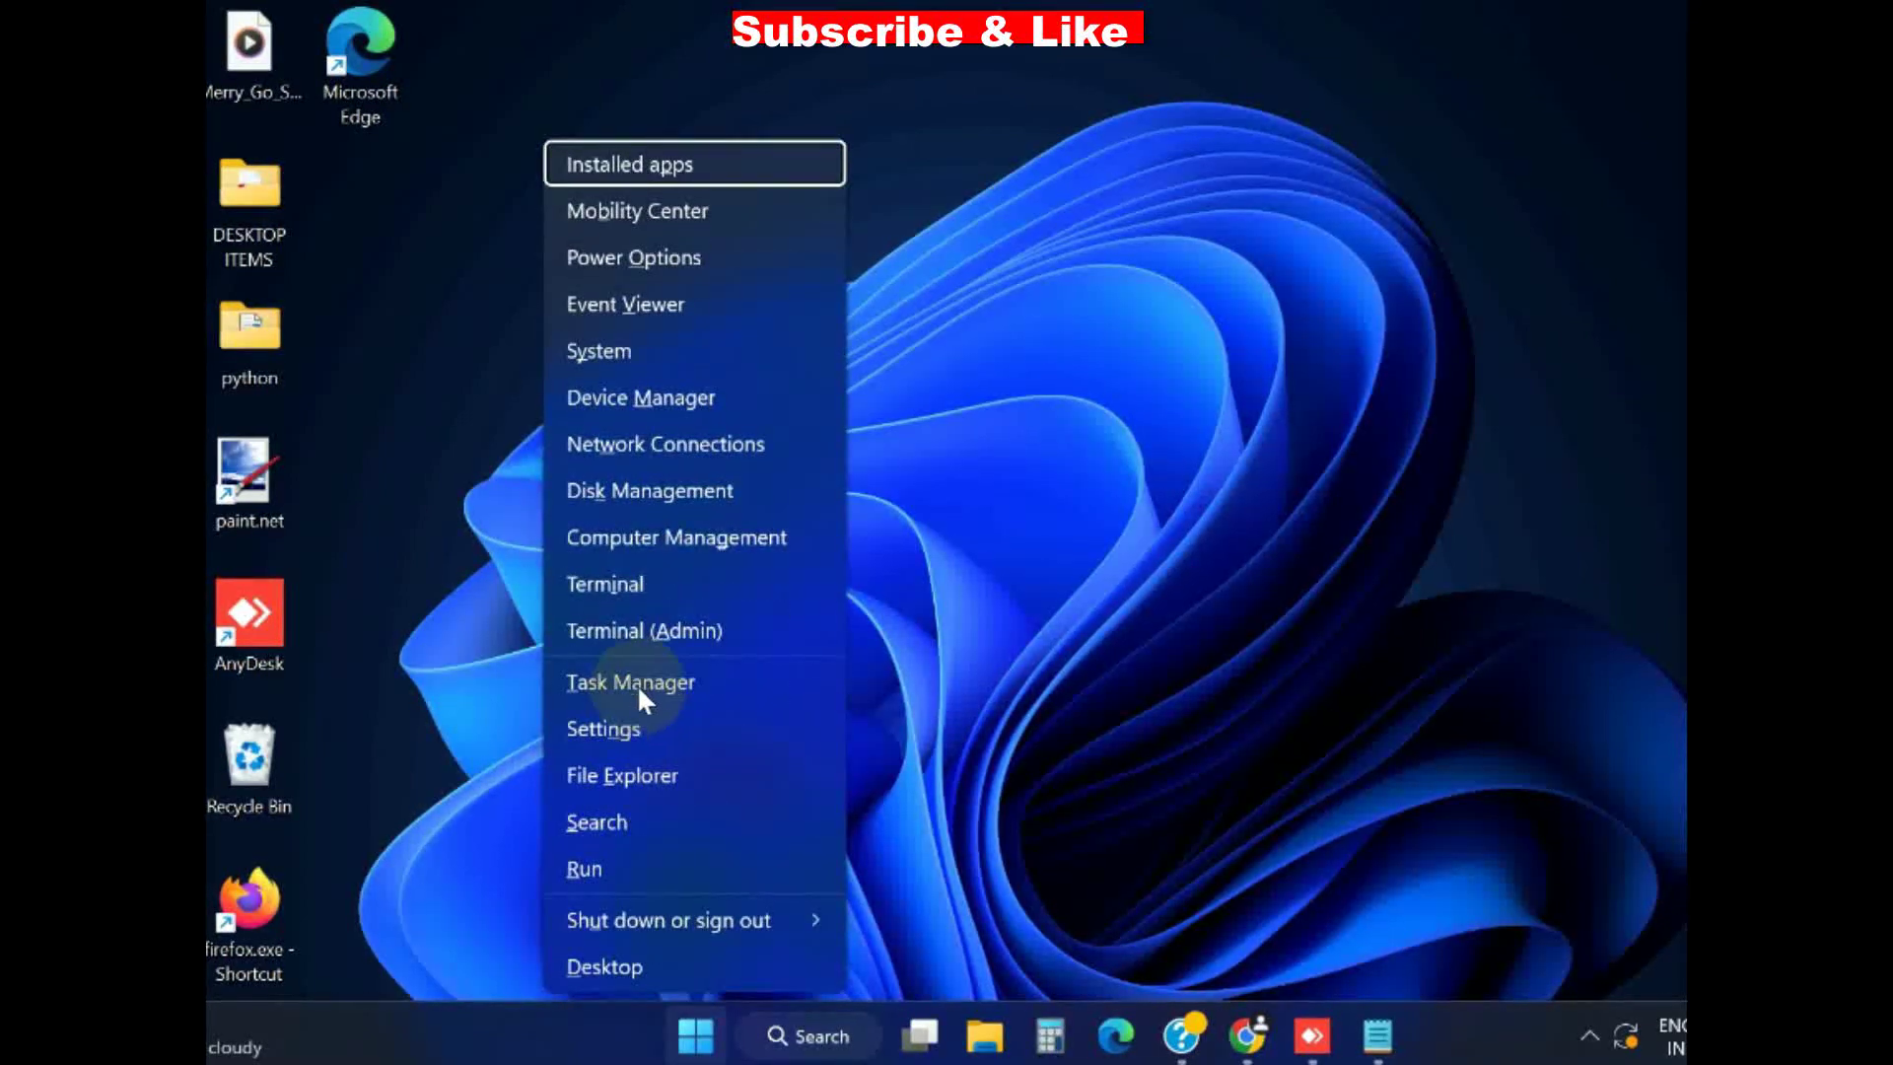
left_click(617, 747)
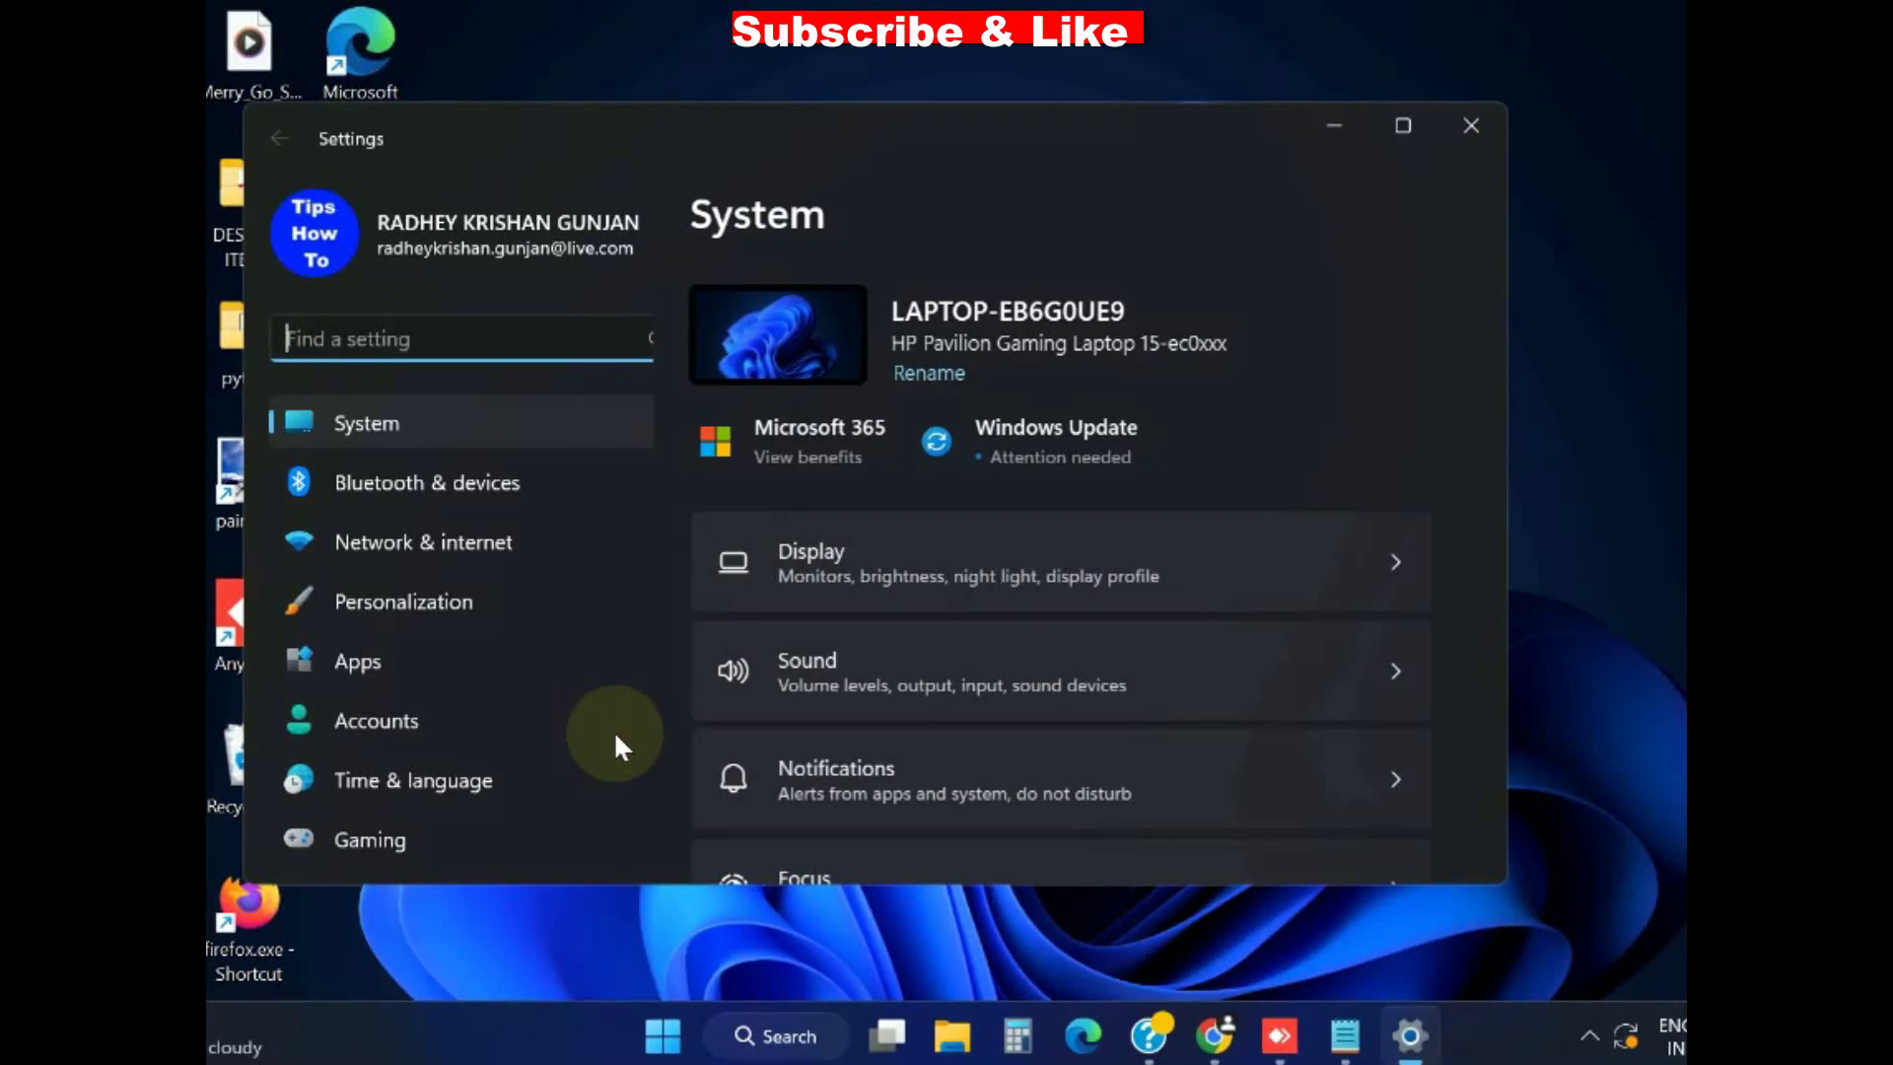
scroll(970, 717, "down", 10)
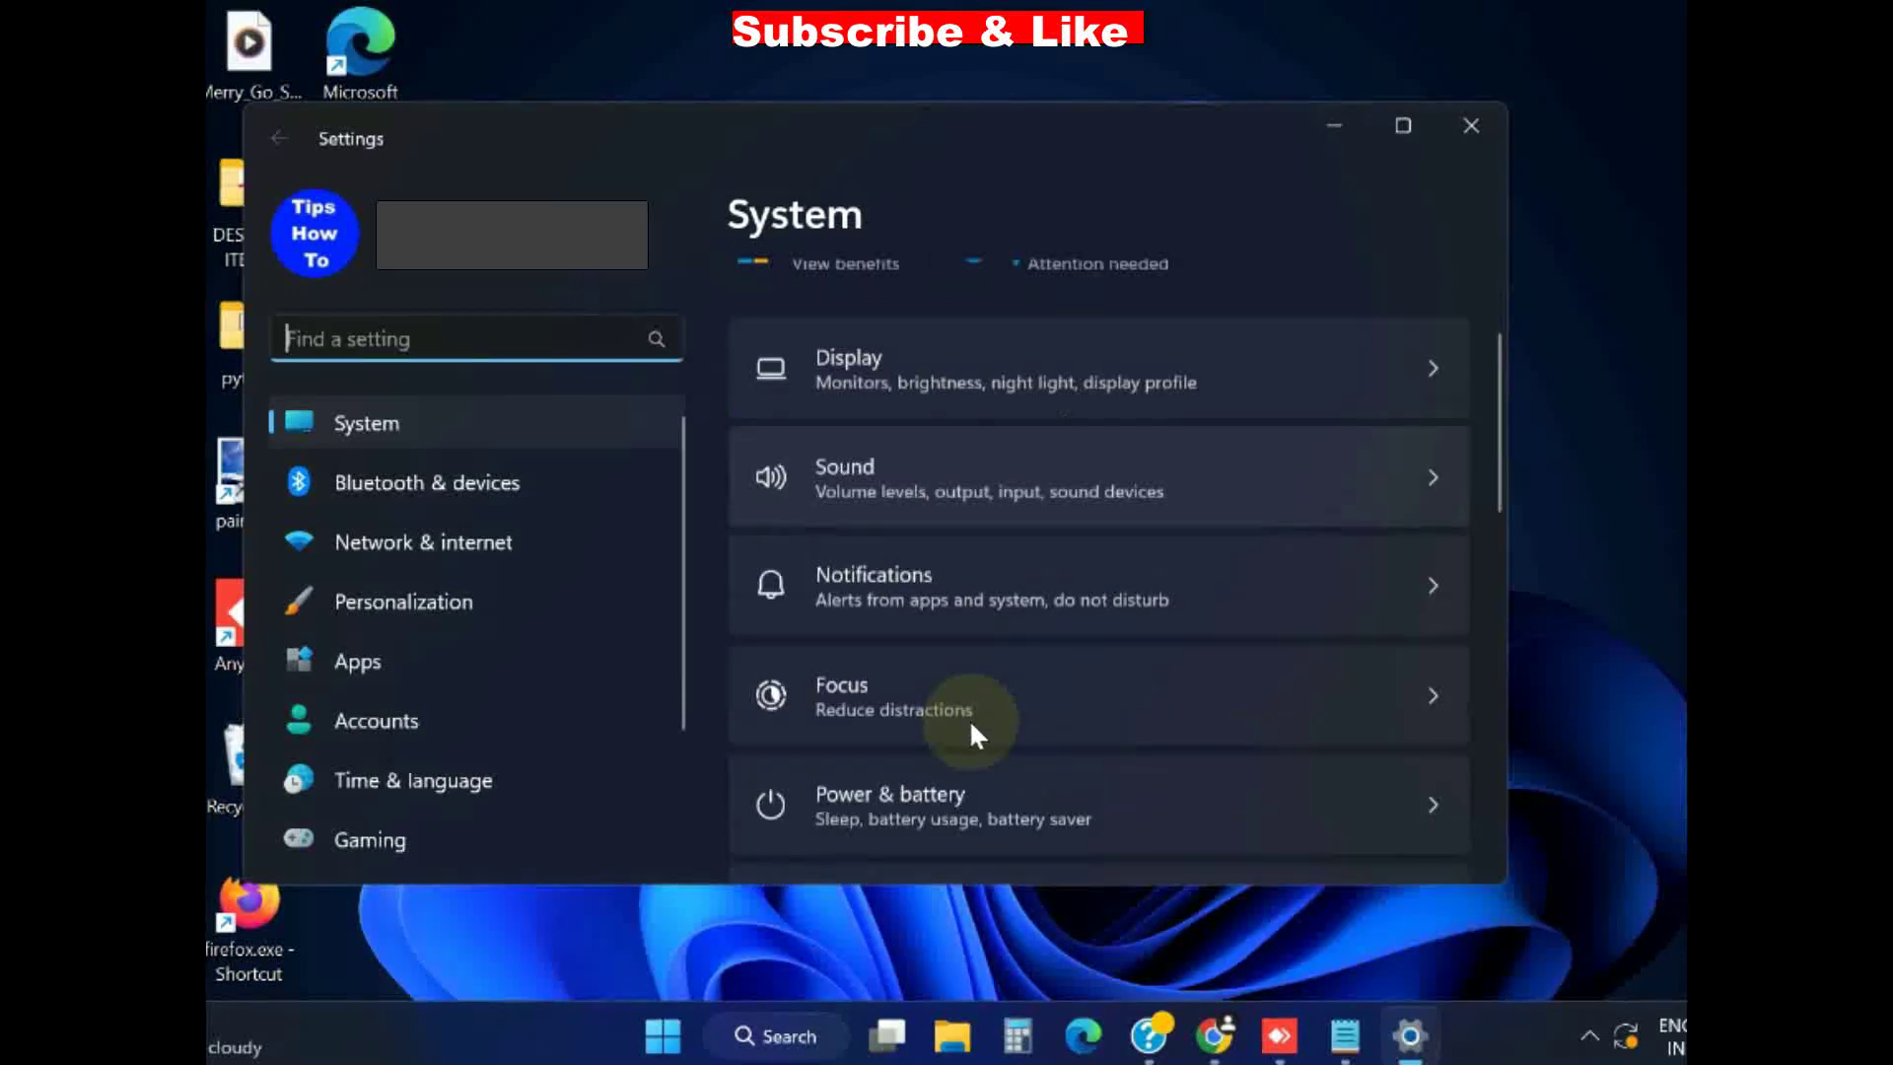
scroll(964, 724, "down", 1)
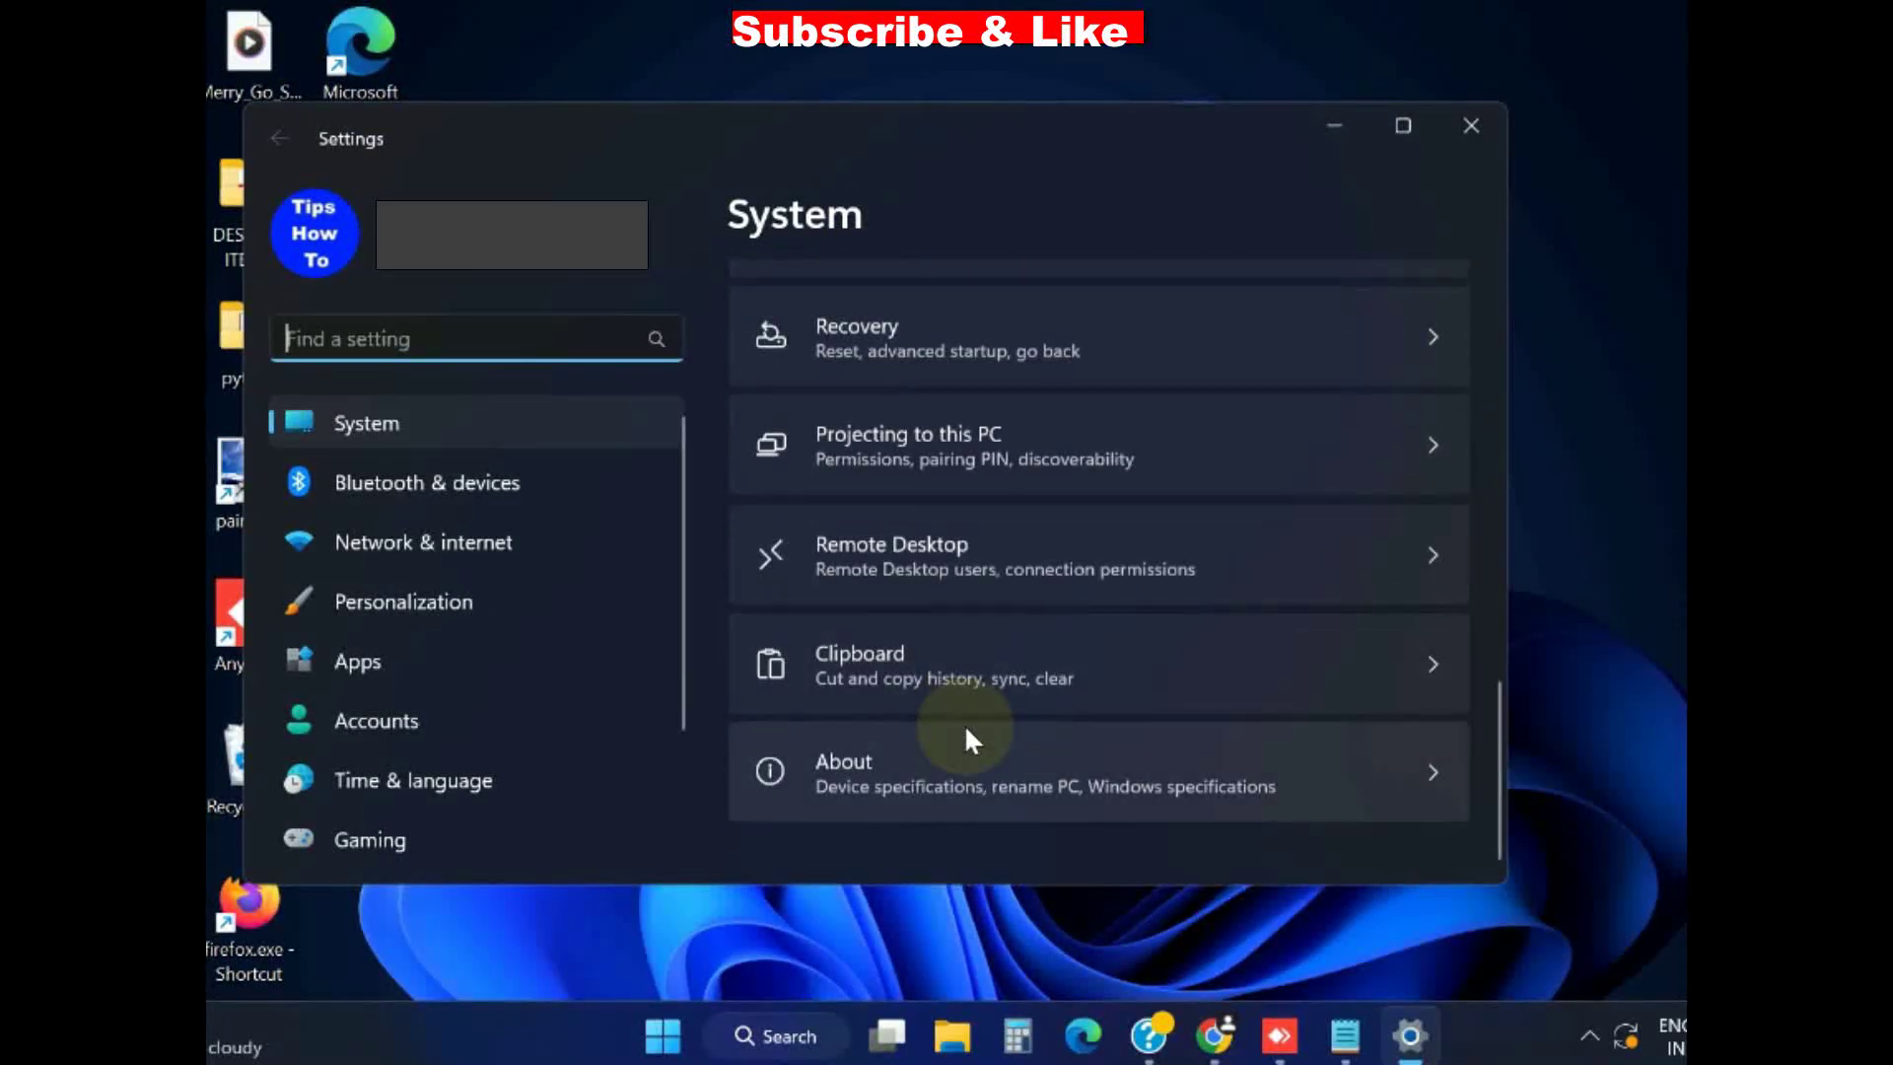
scroll(965, 724, "up", 3)
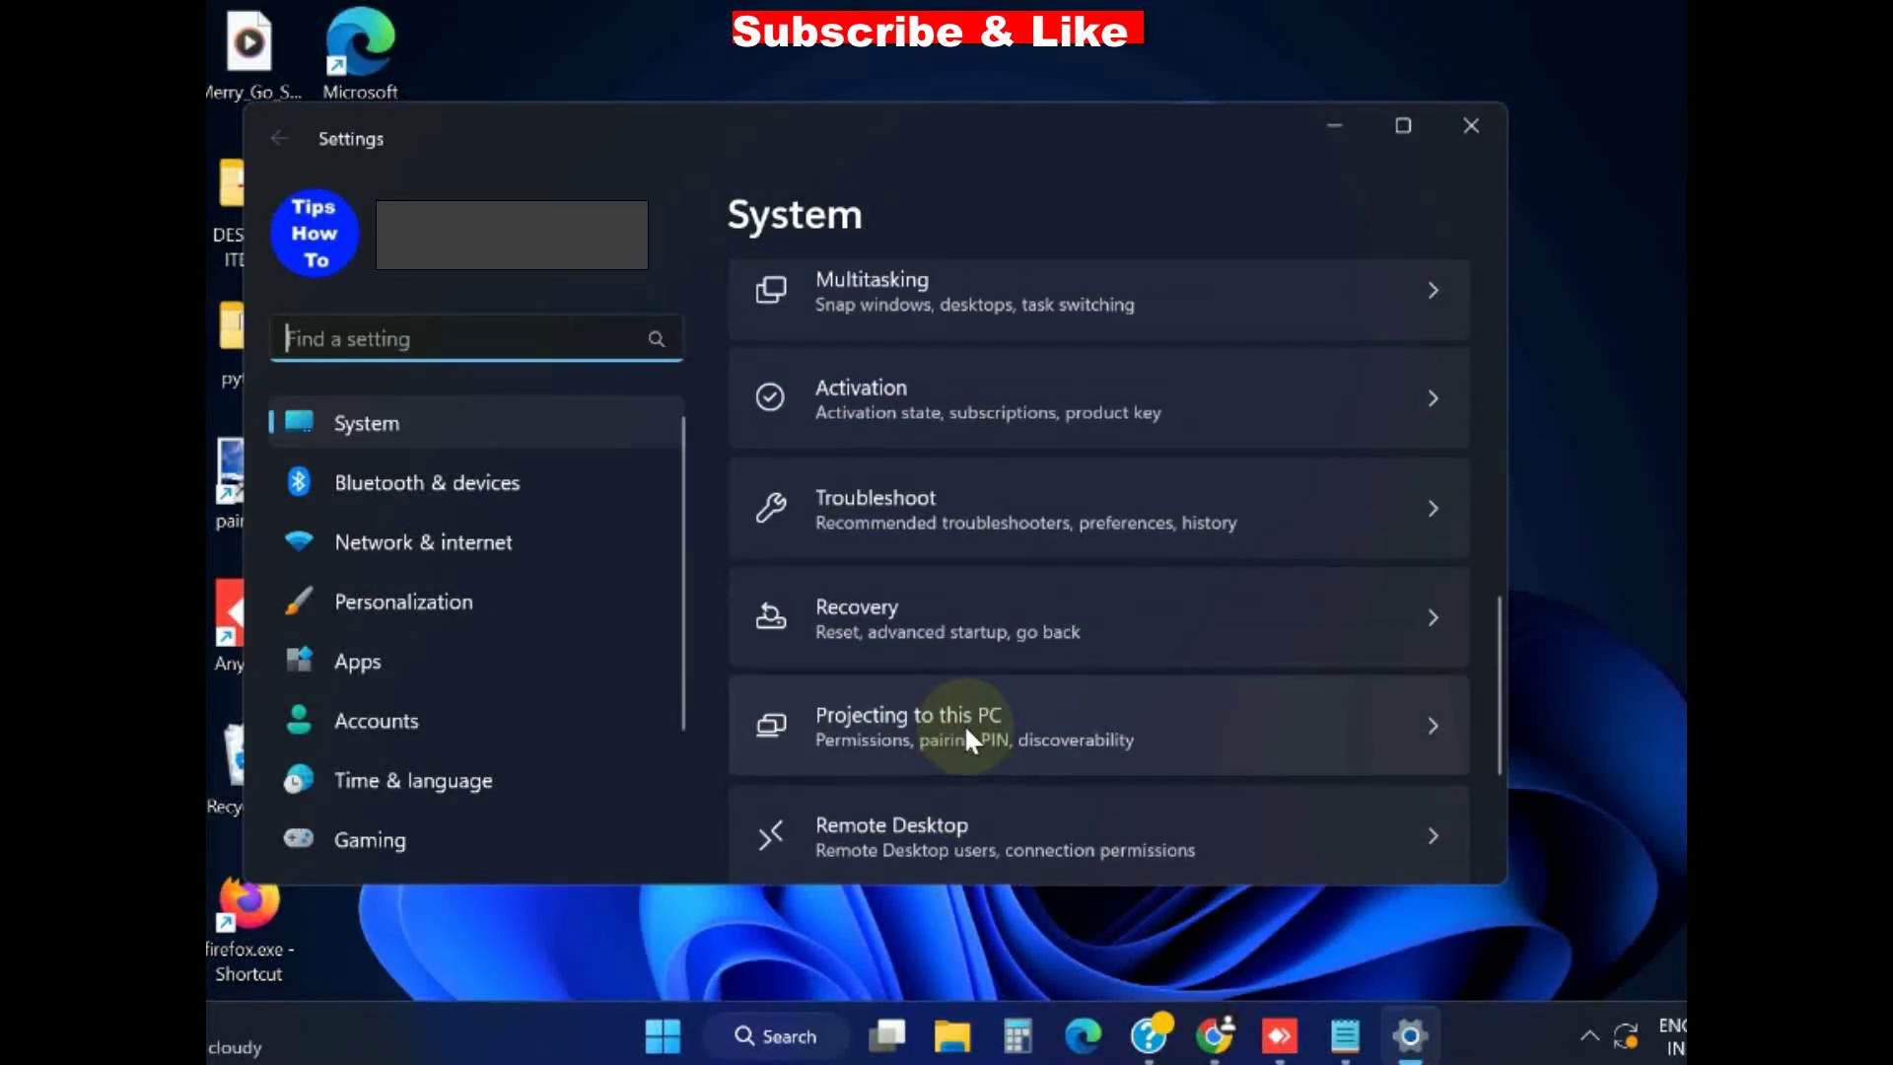
Step: Go to System > Troubleshoot > Other troubleshooters and run the Printer troubleshooter
left_click(899, 512)
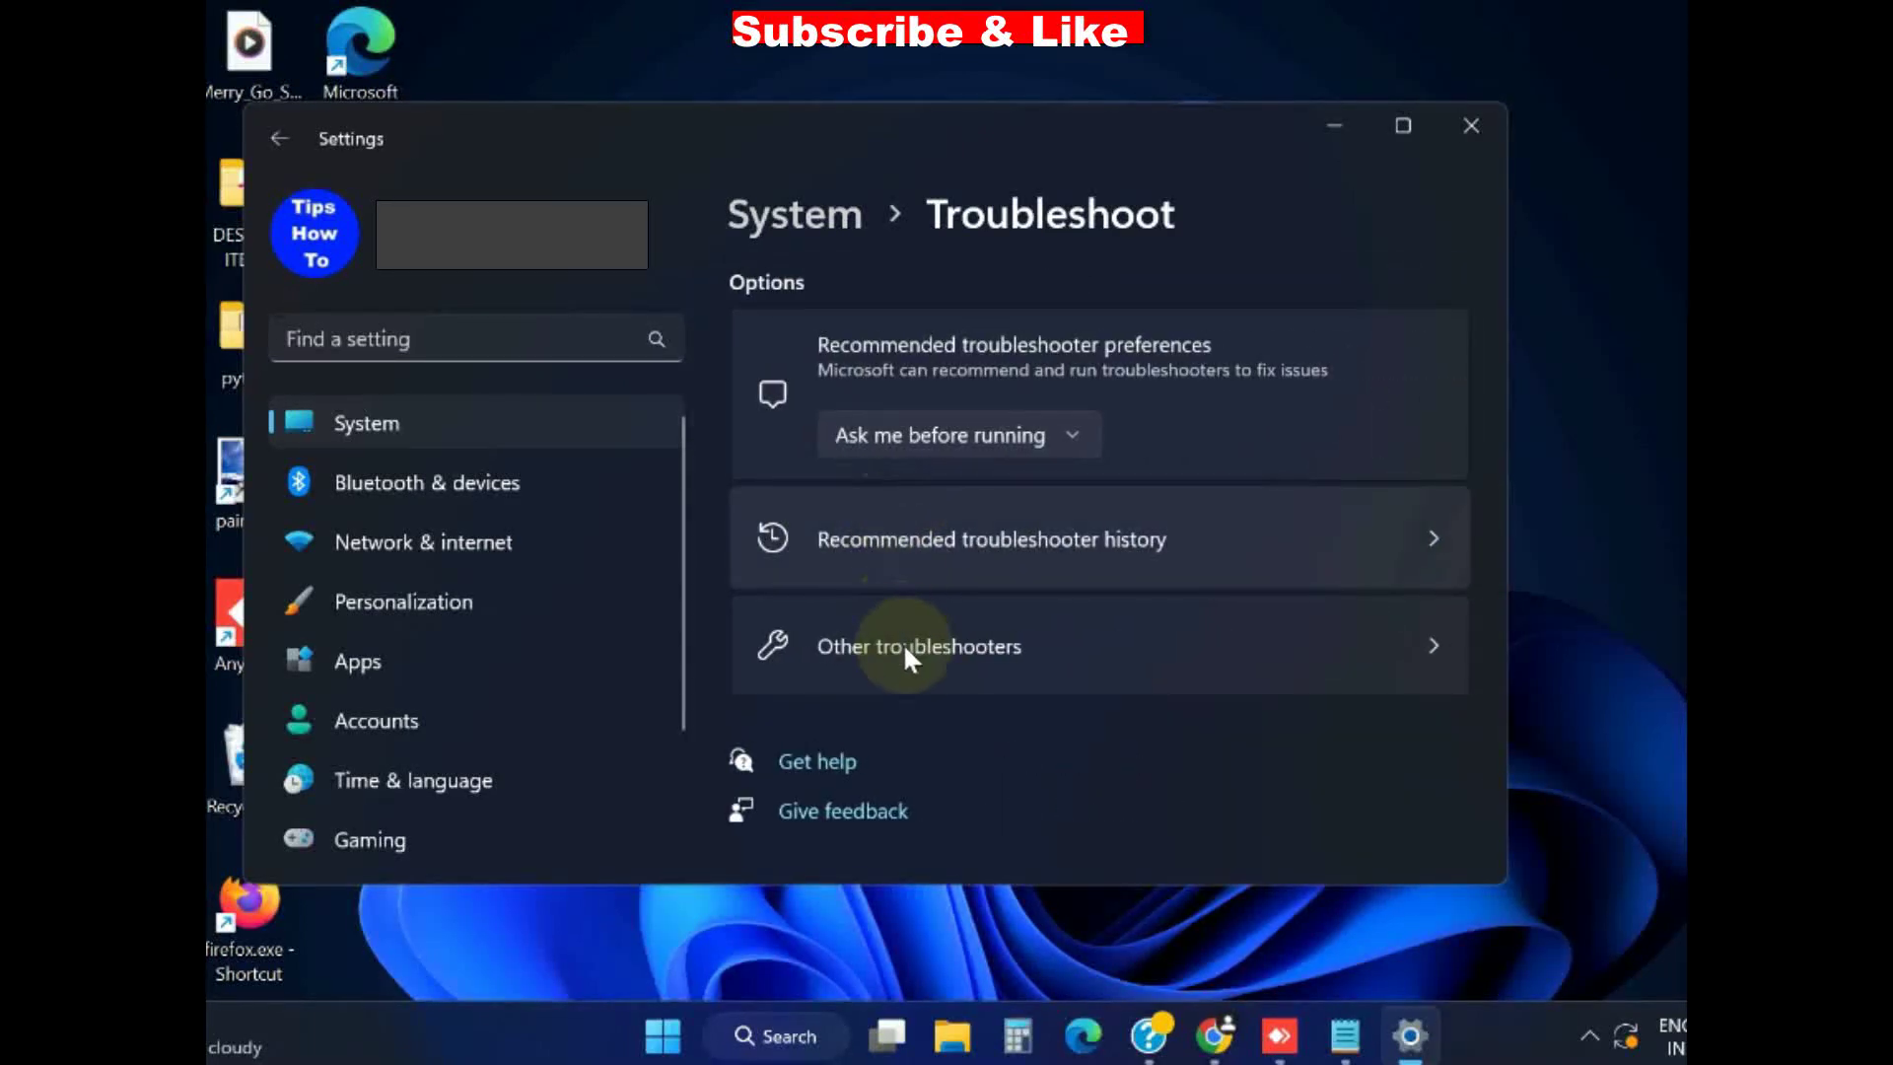
left_click(903, 642)
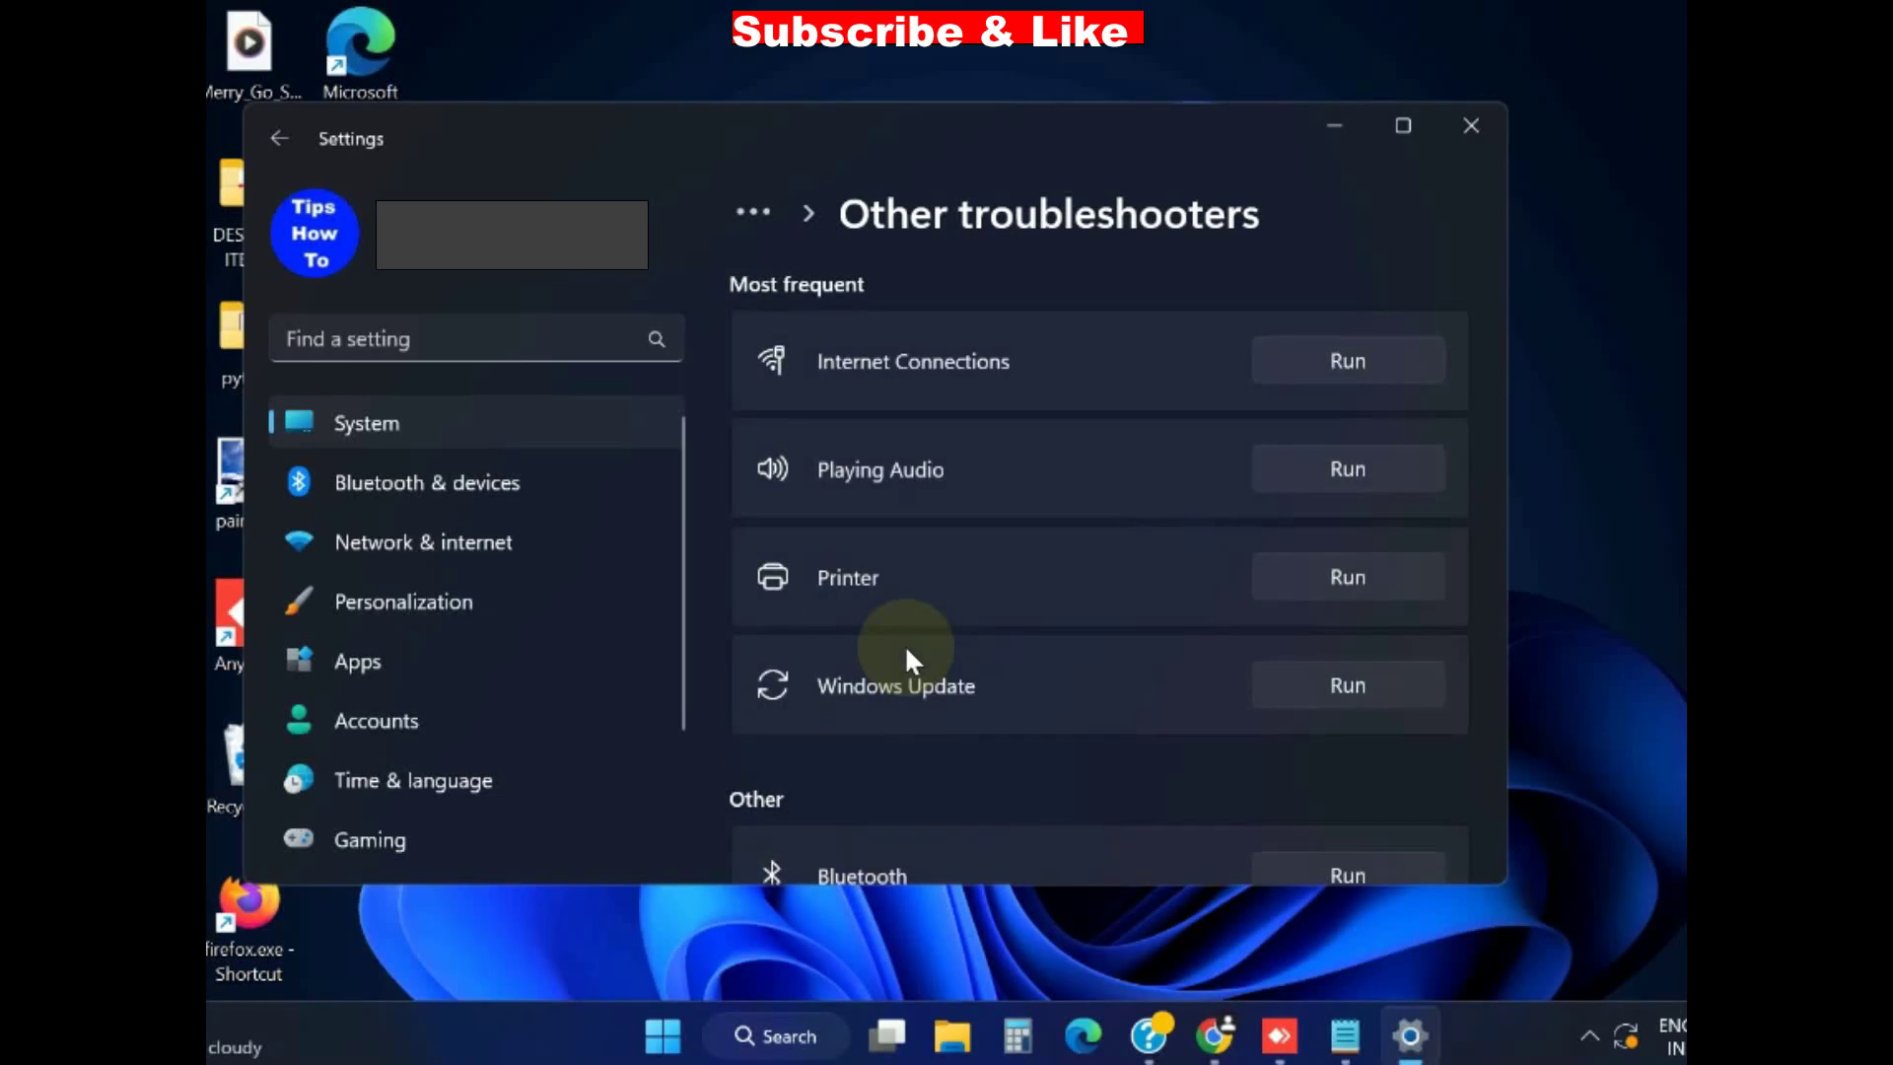
scroll(905, 650, "down", 1)
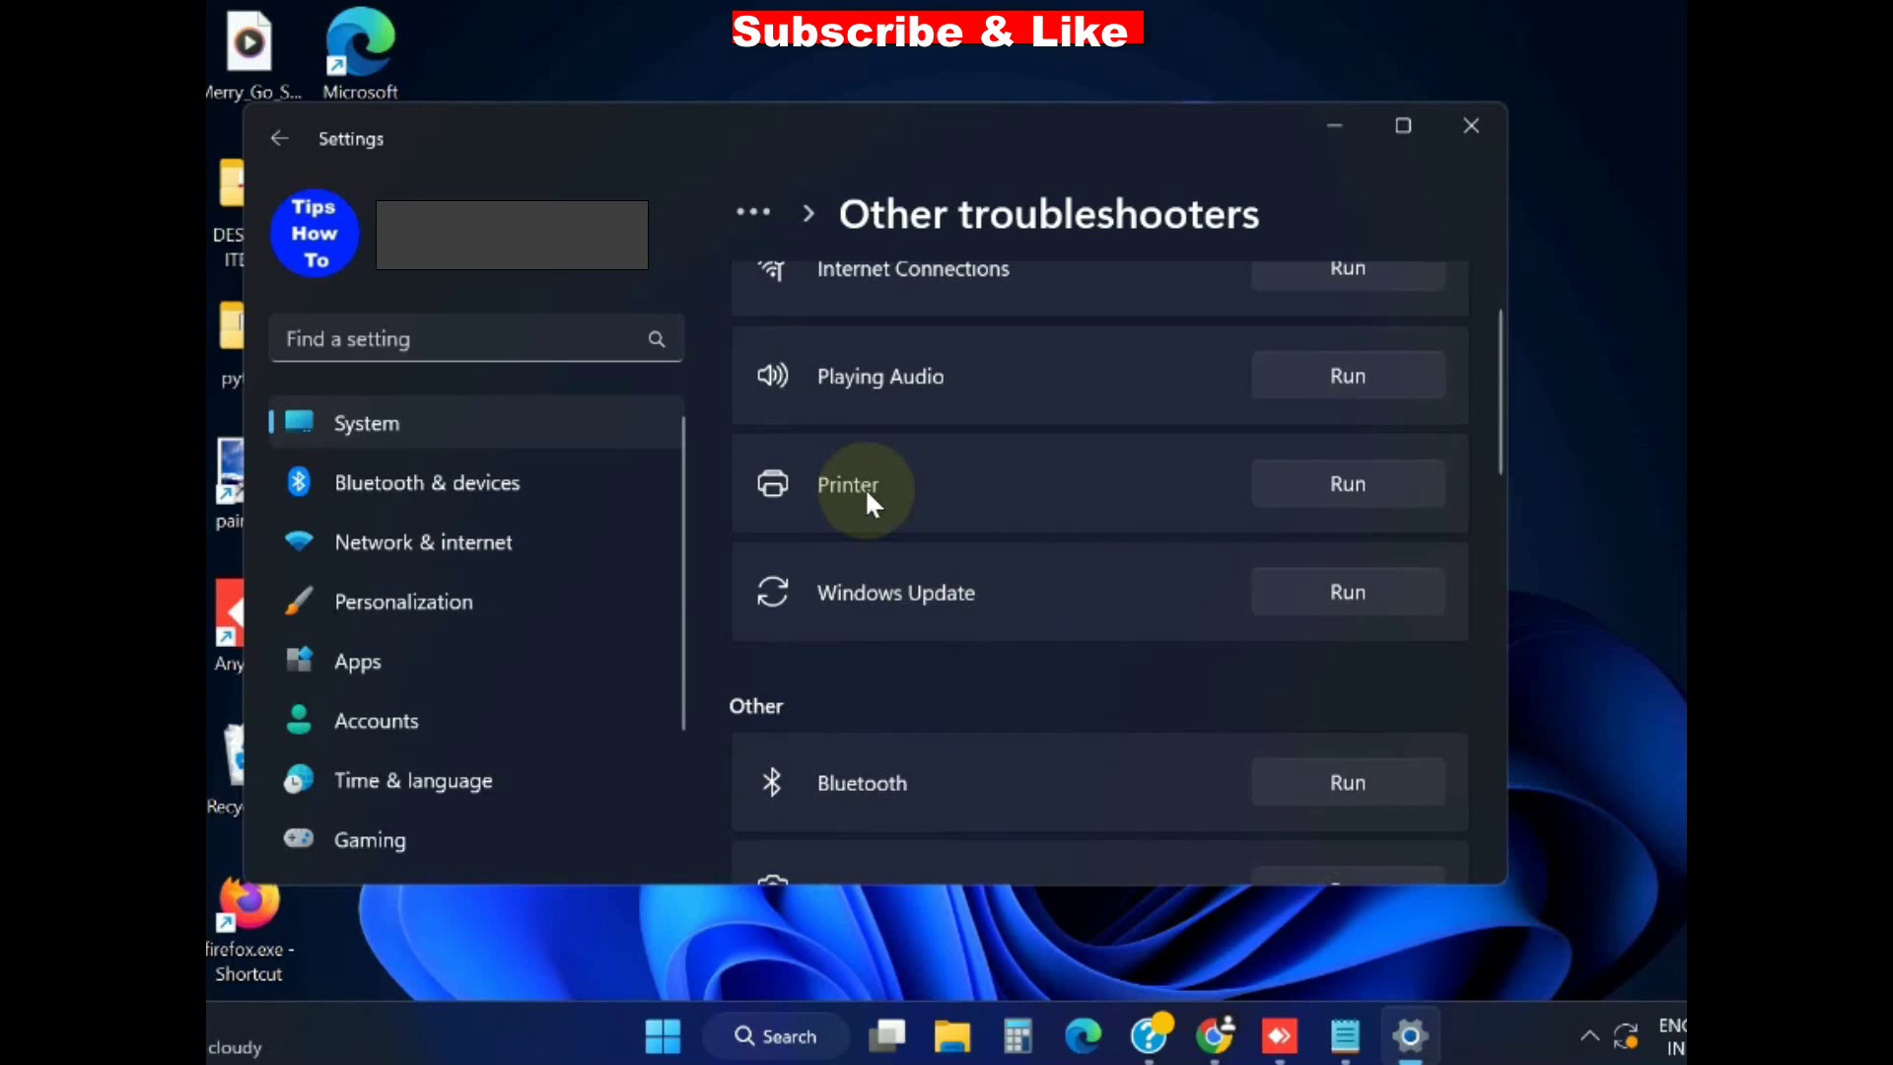
left_click(1347, 483)
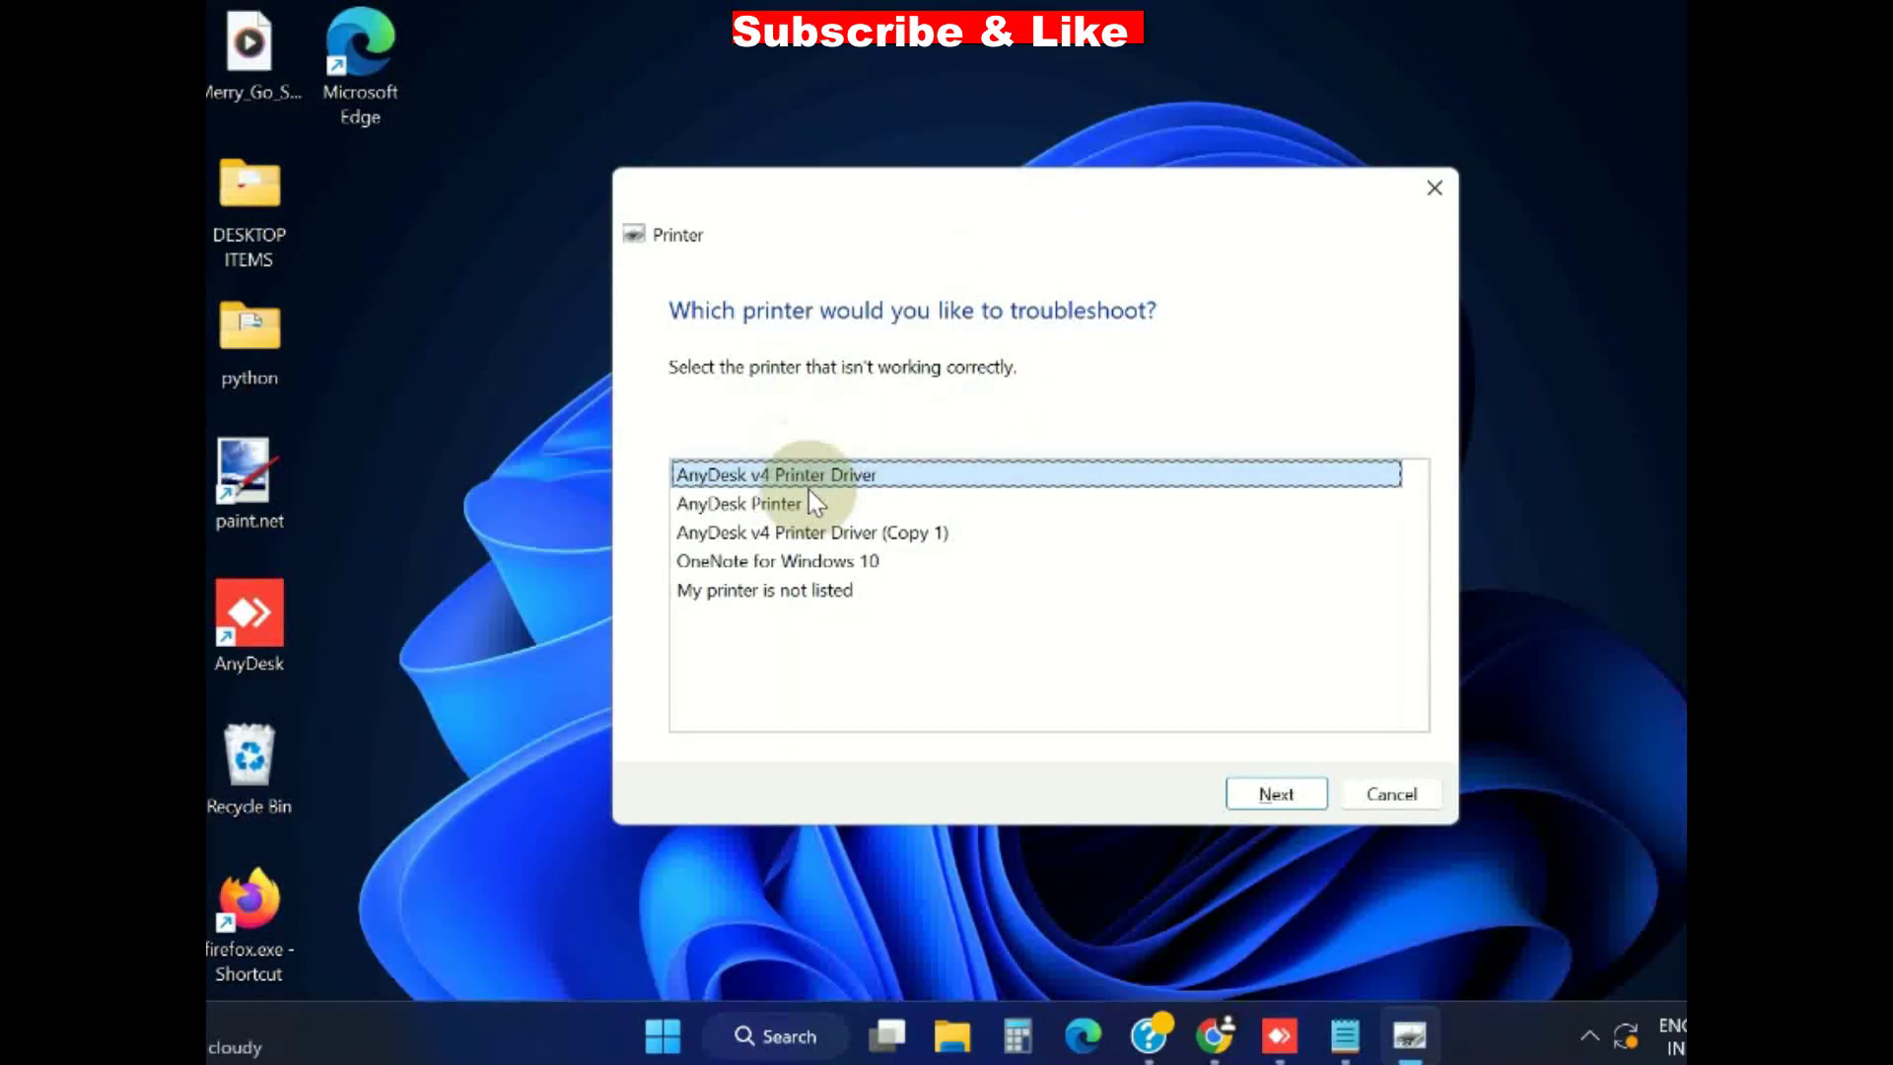
Step: Troubleshoot AnyDesk Printer, apply the fix making it the default printer, then close the troubleshooter
left_click(724, 504)
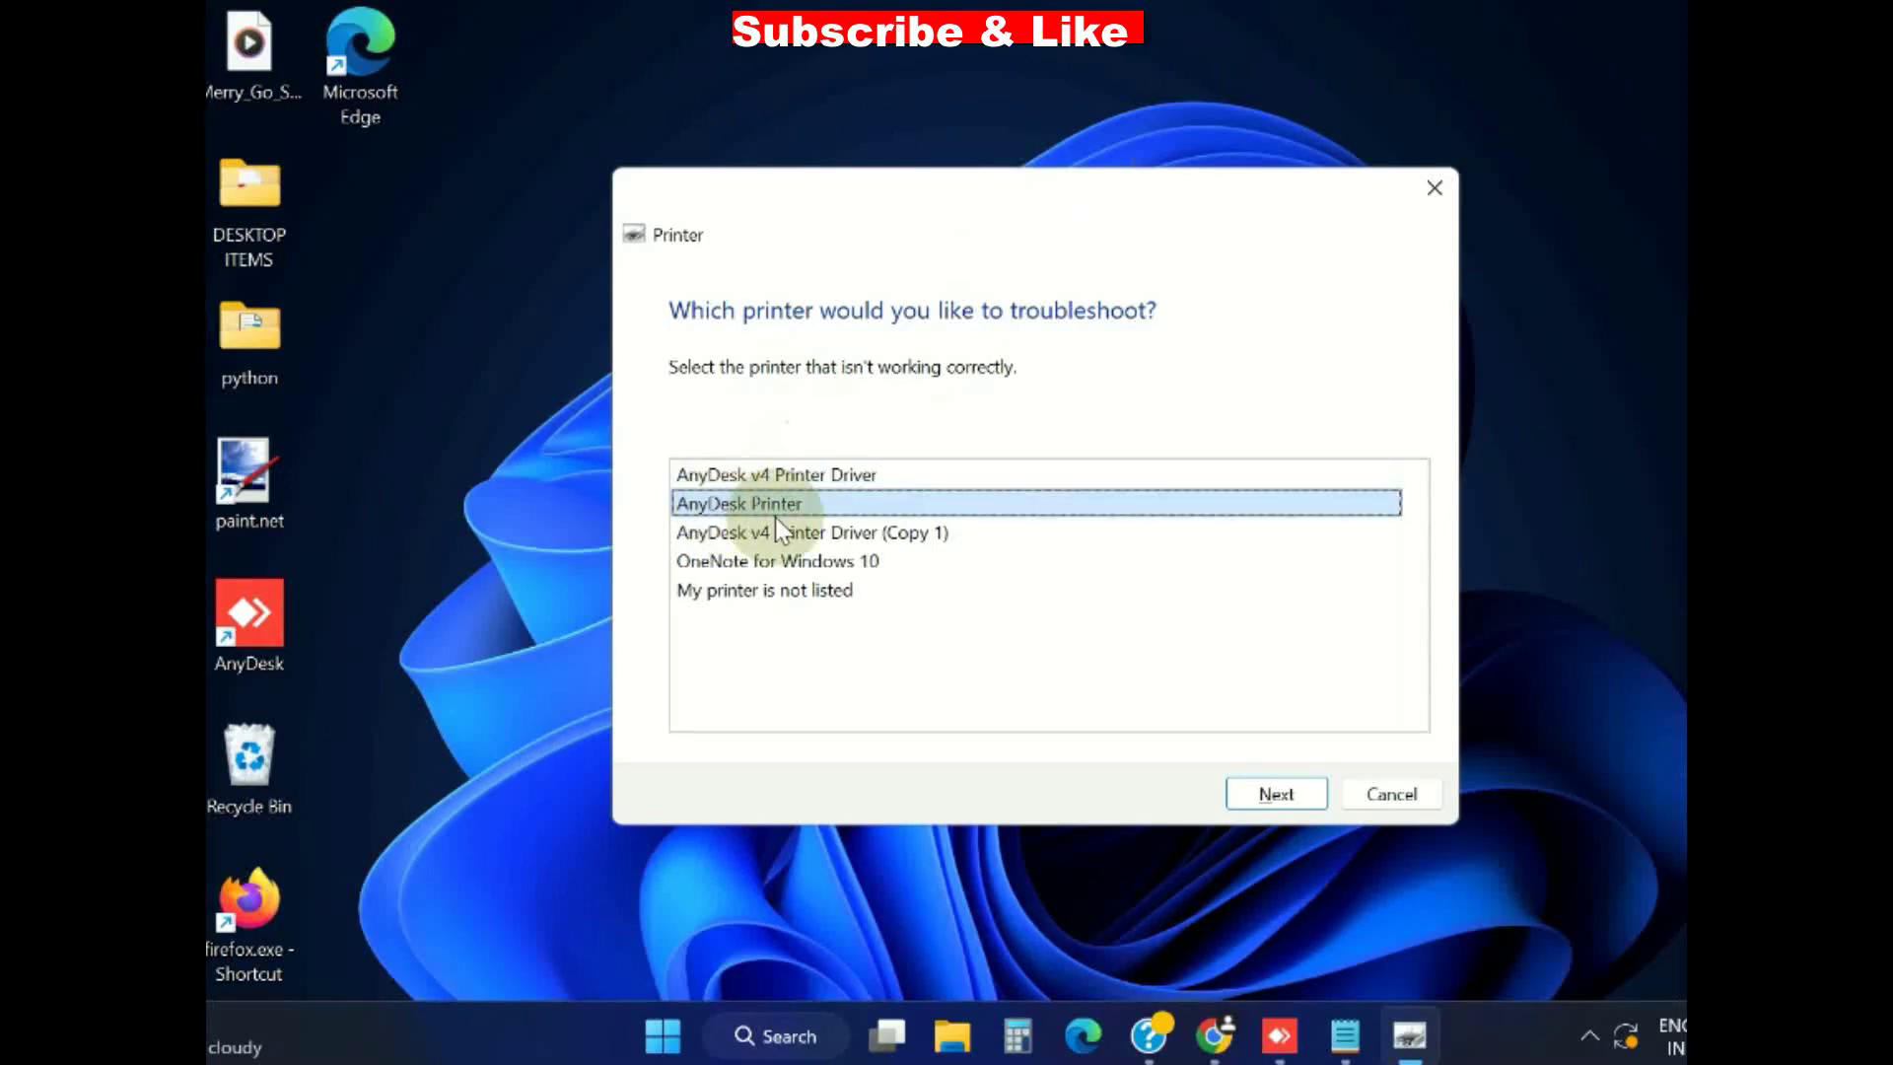
left_click(1266, 794)
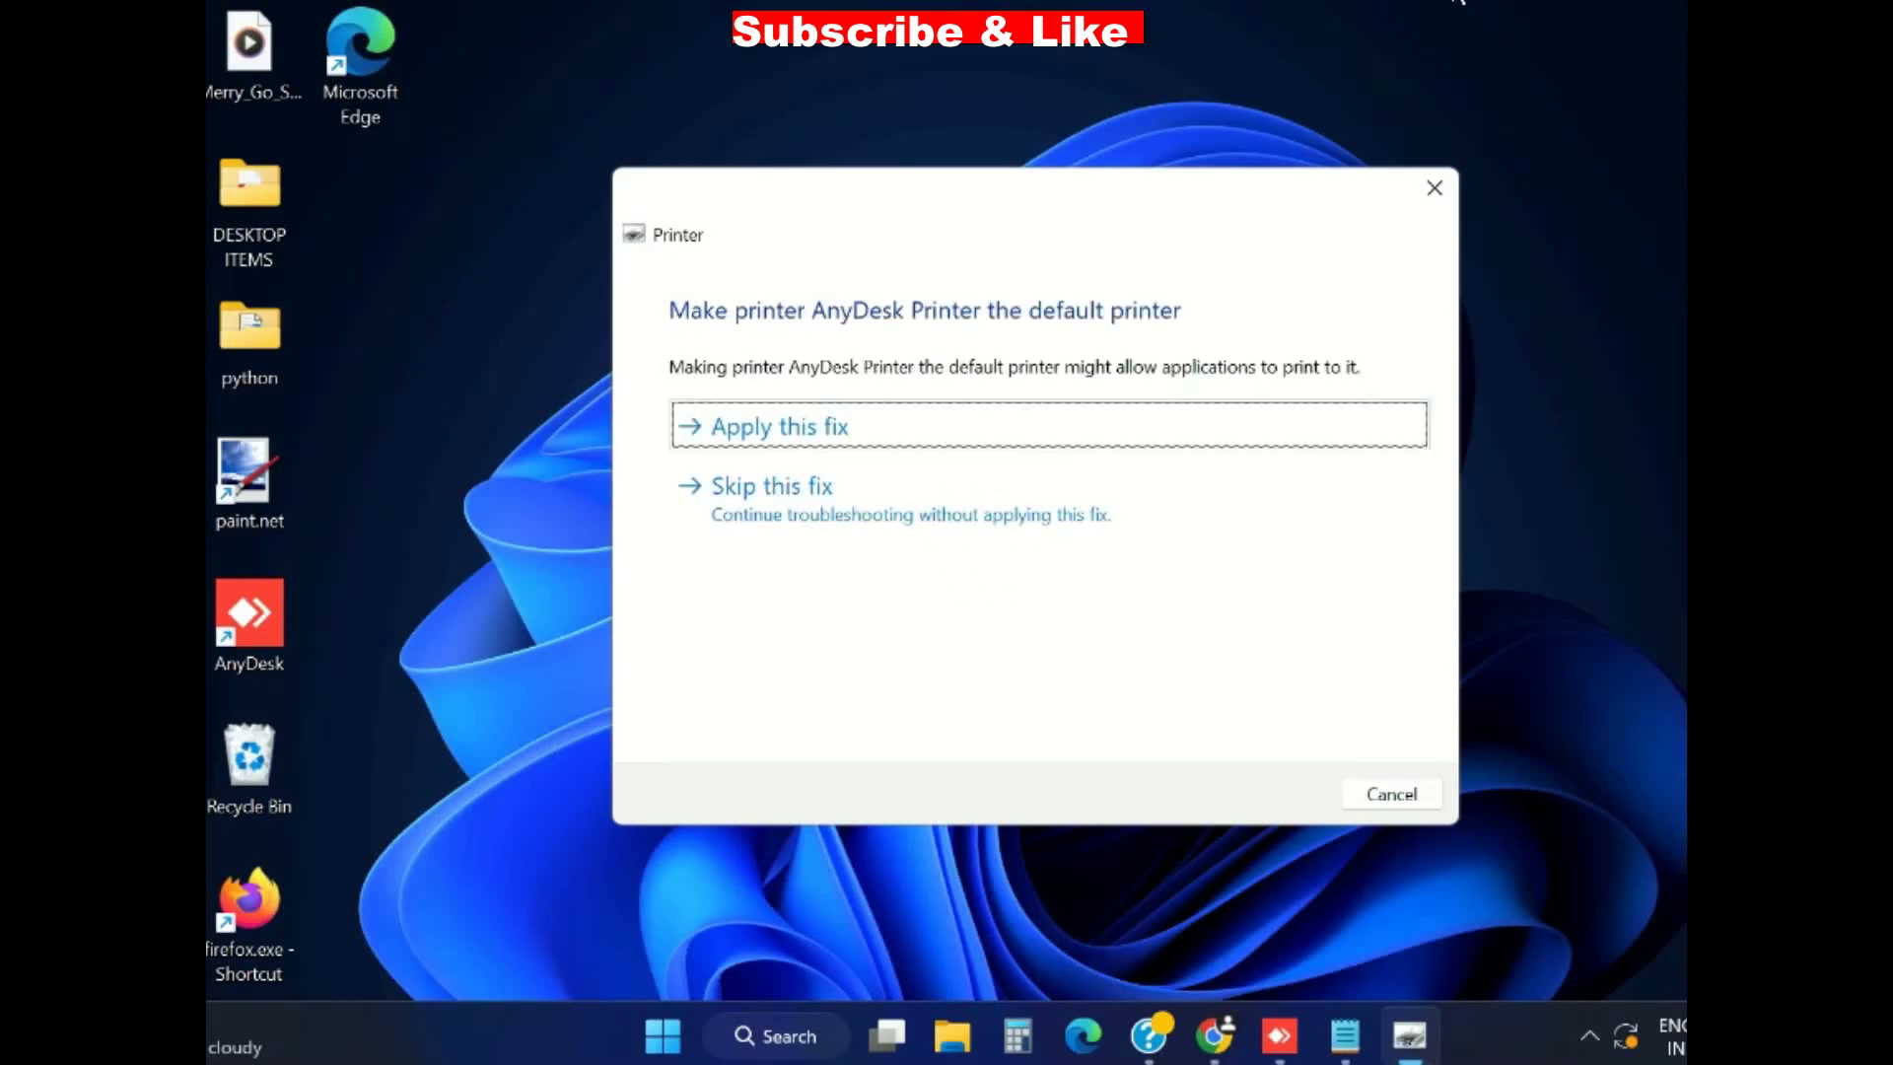
left_click(789, 430)
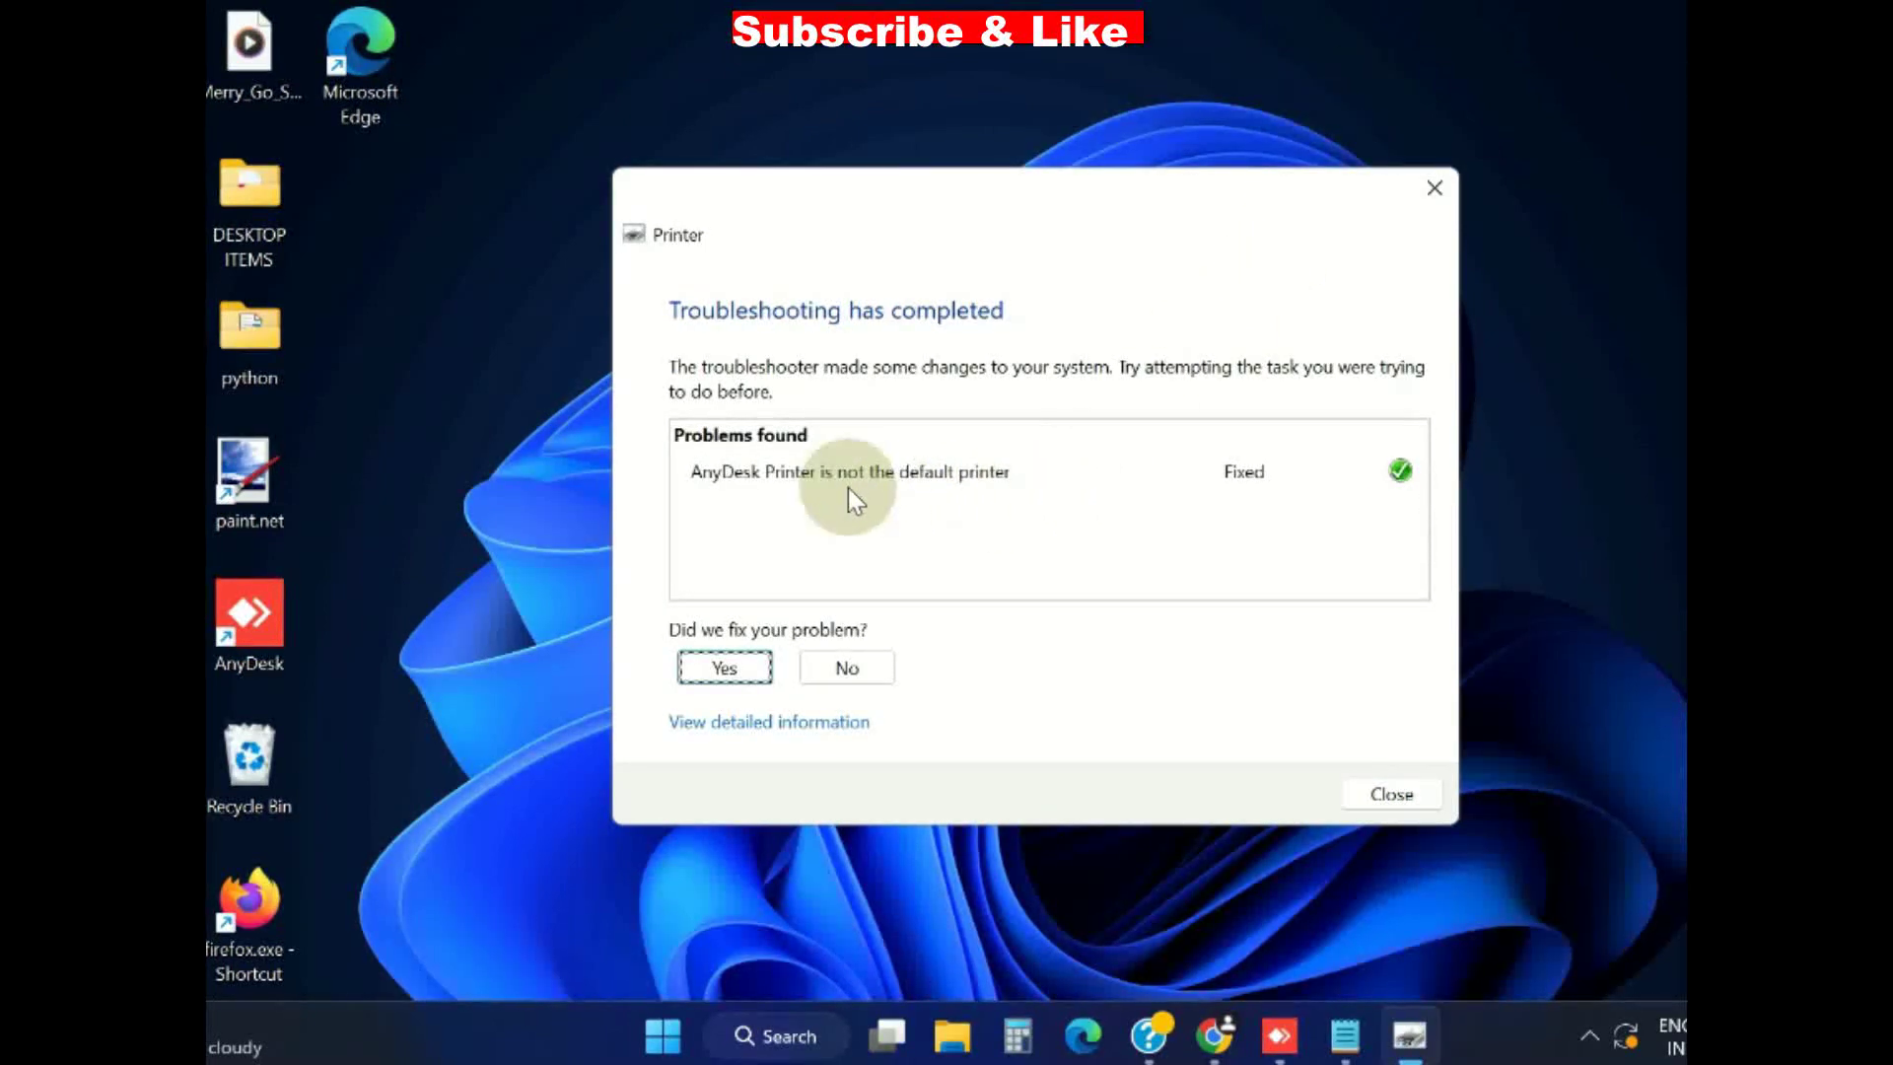
left_click(1390, 794)
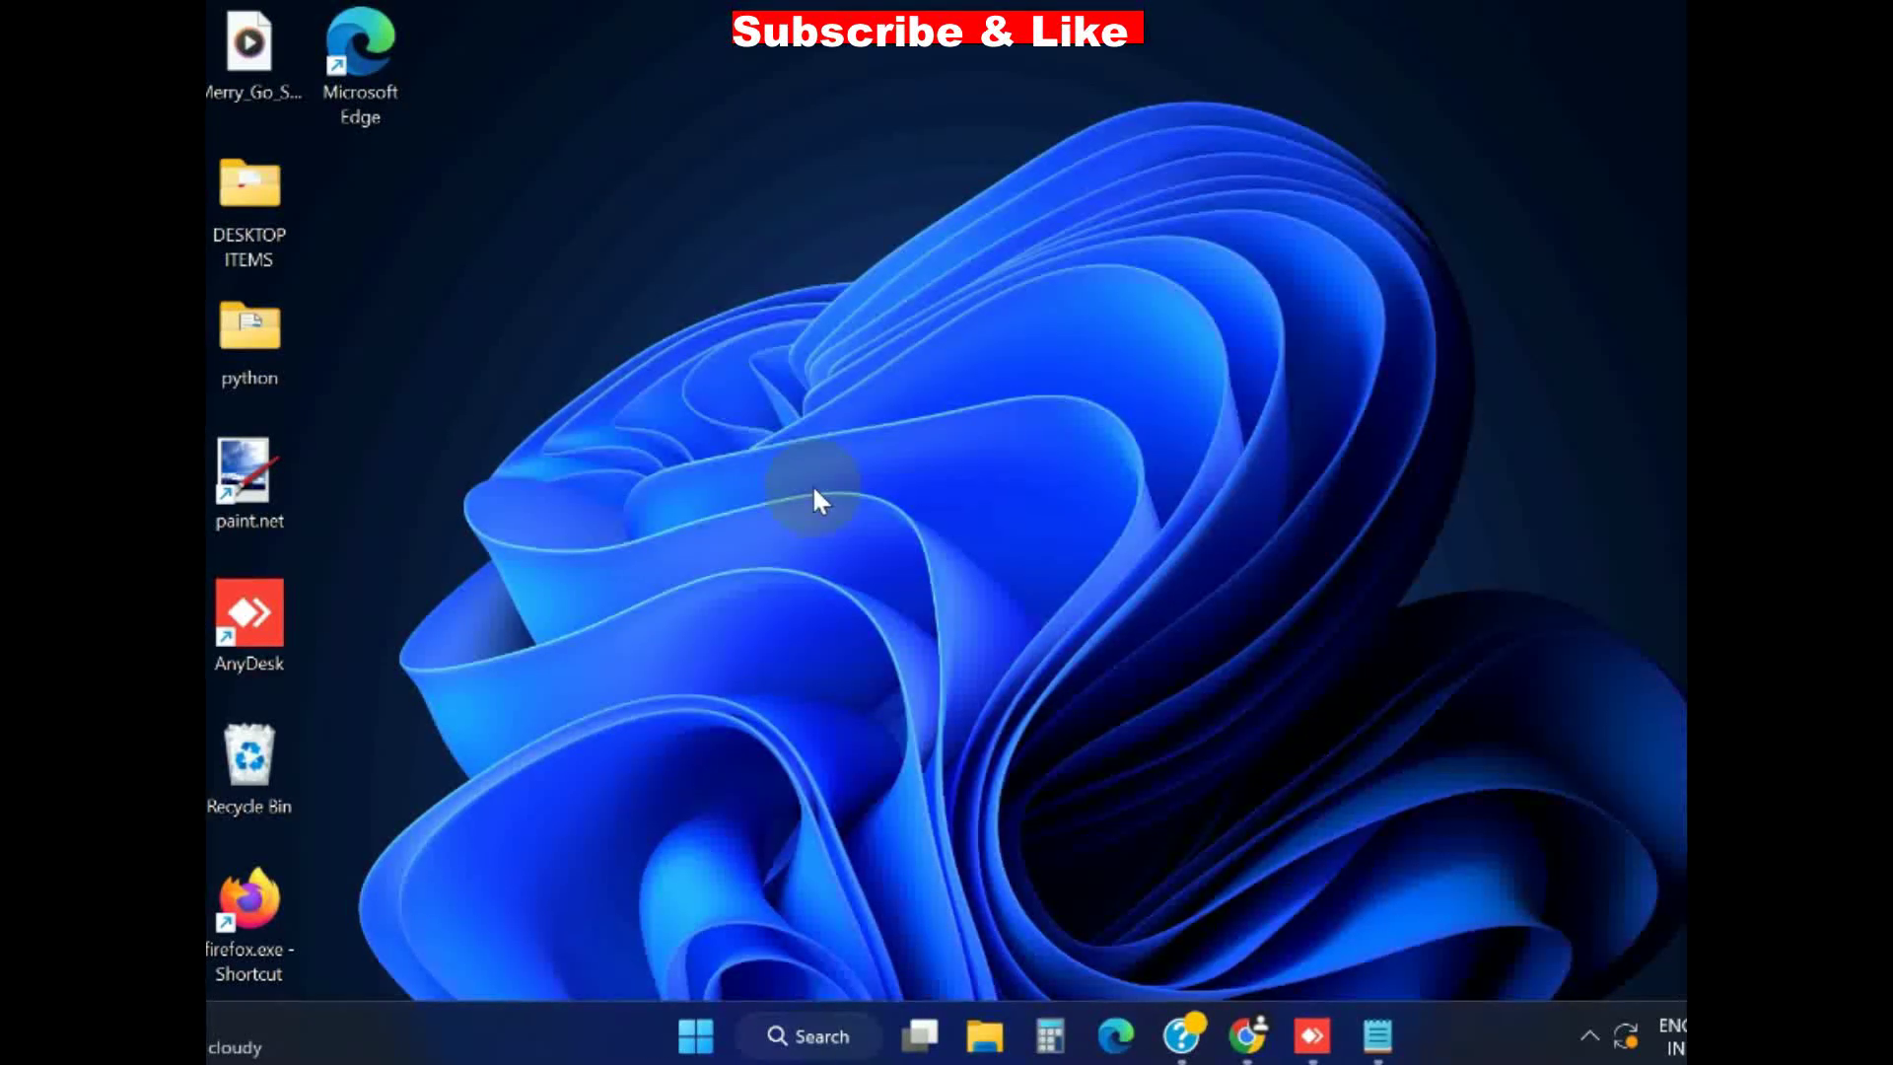
Step: Open Device Manager from the Start right-click menu and move its window to the right
right_click(696, 1035)
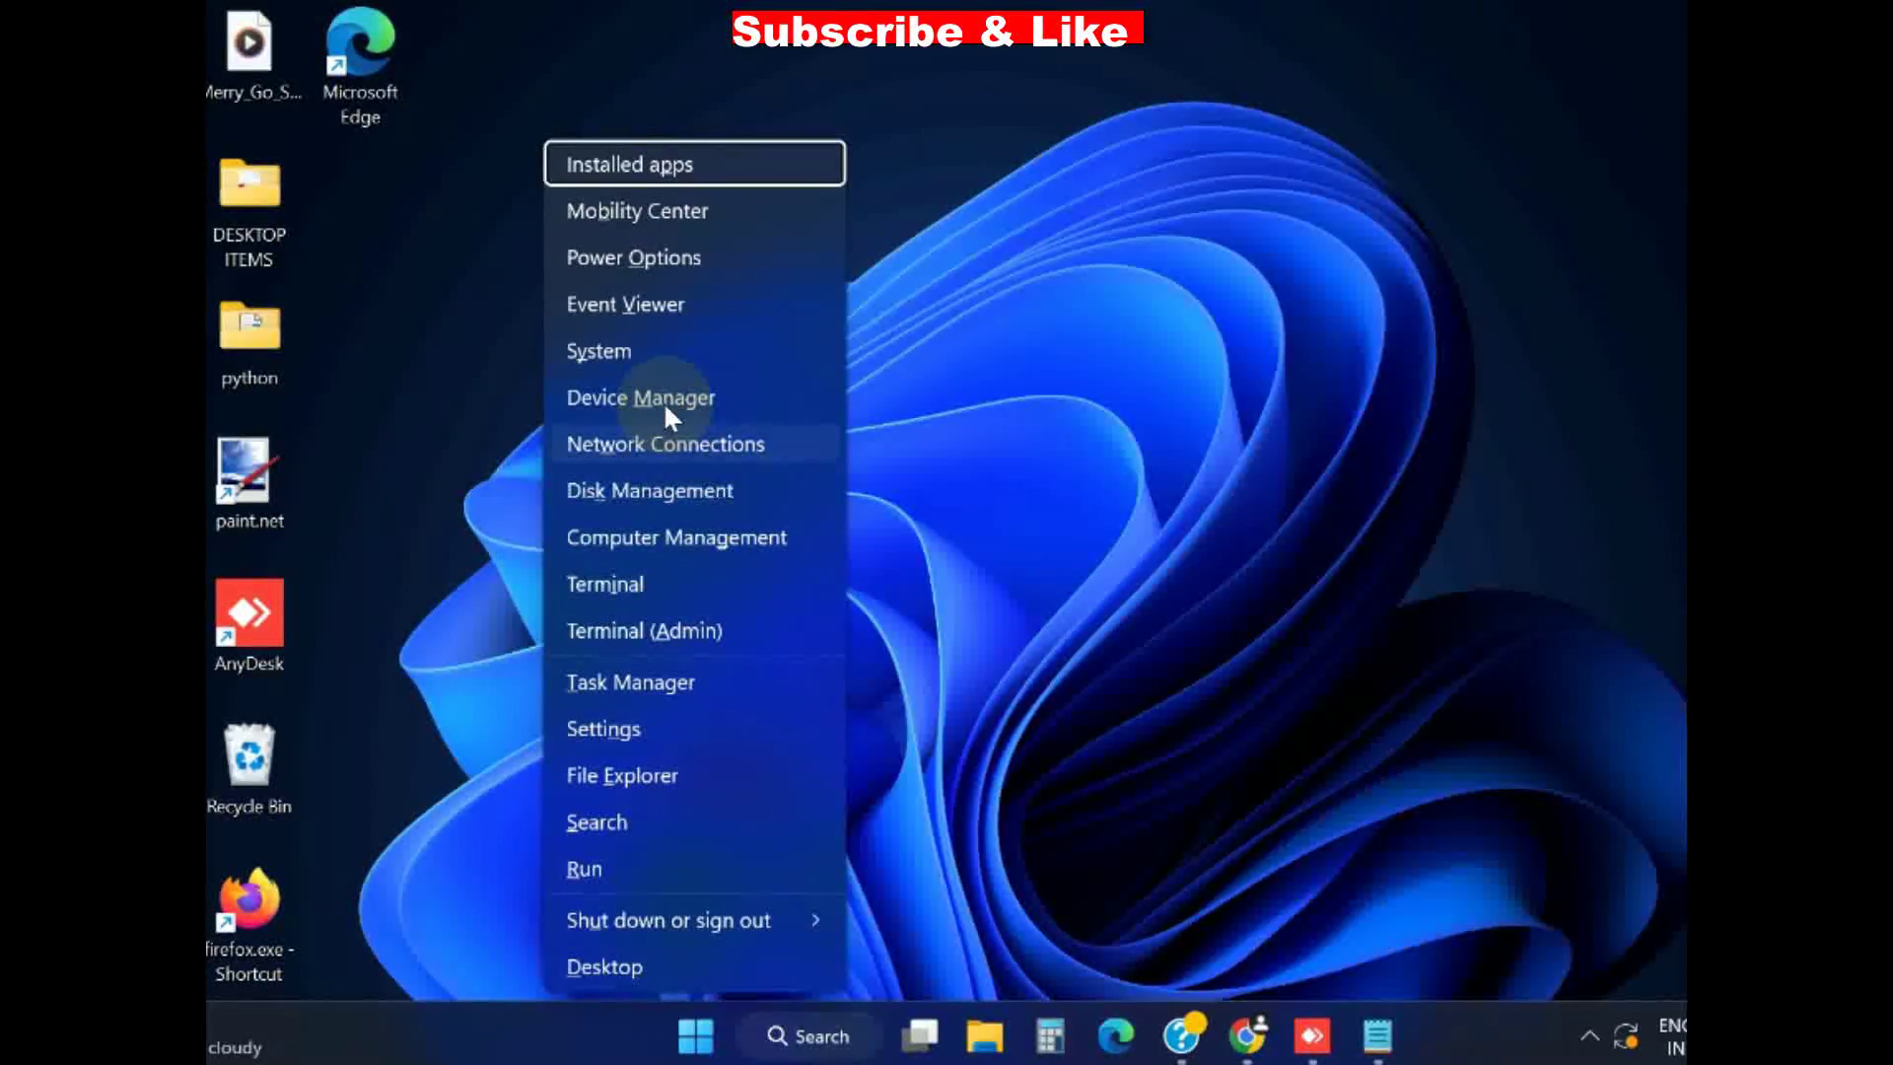
left_click(642, 396)
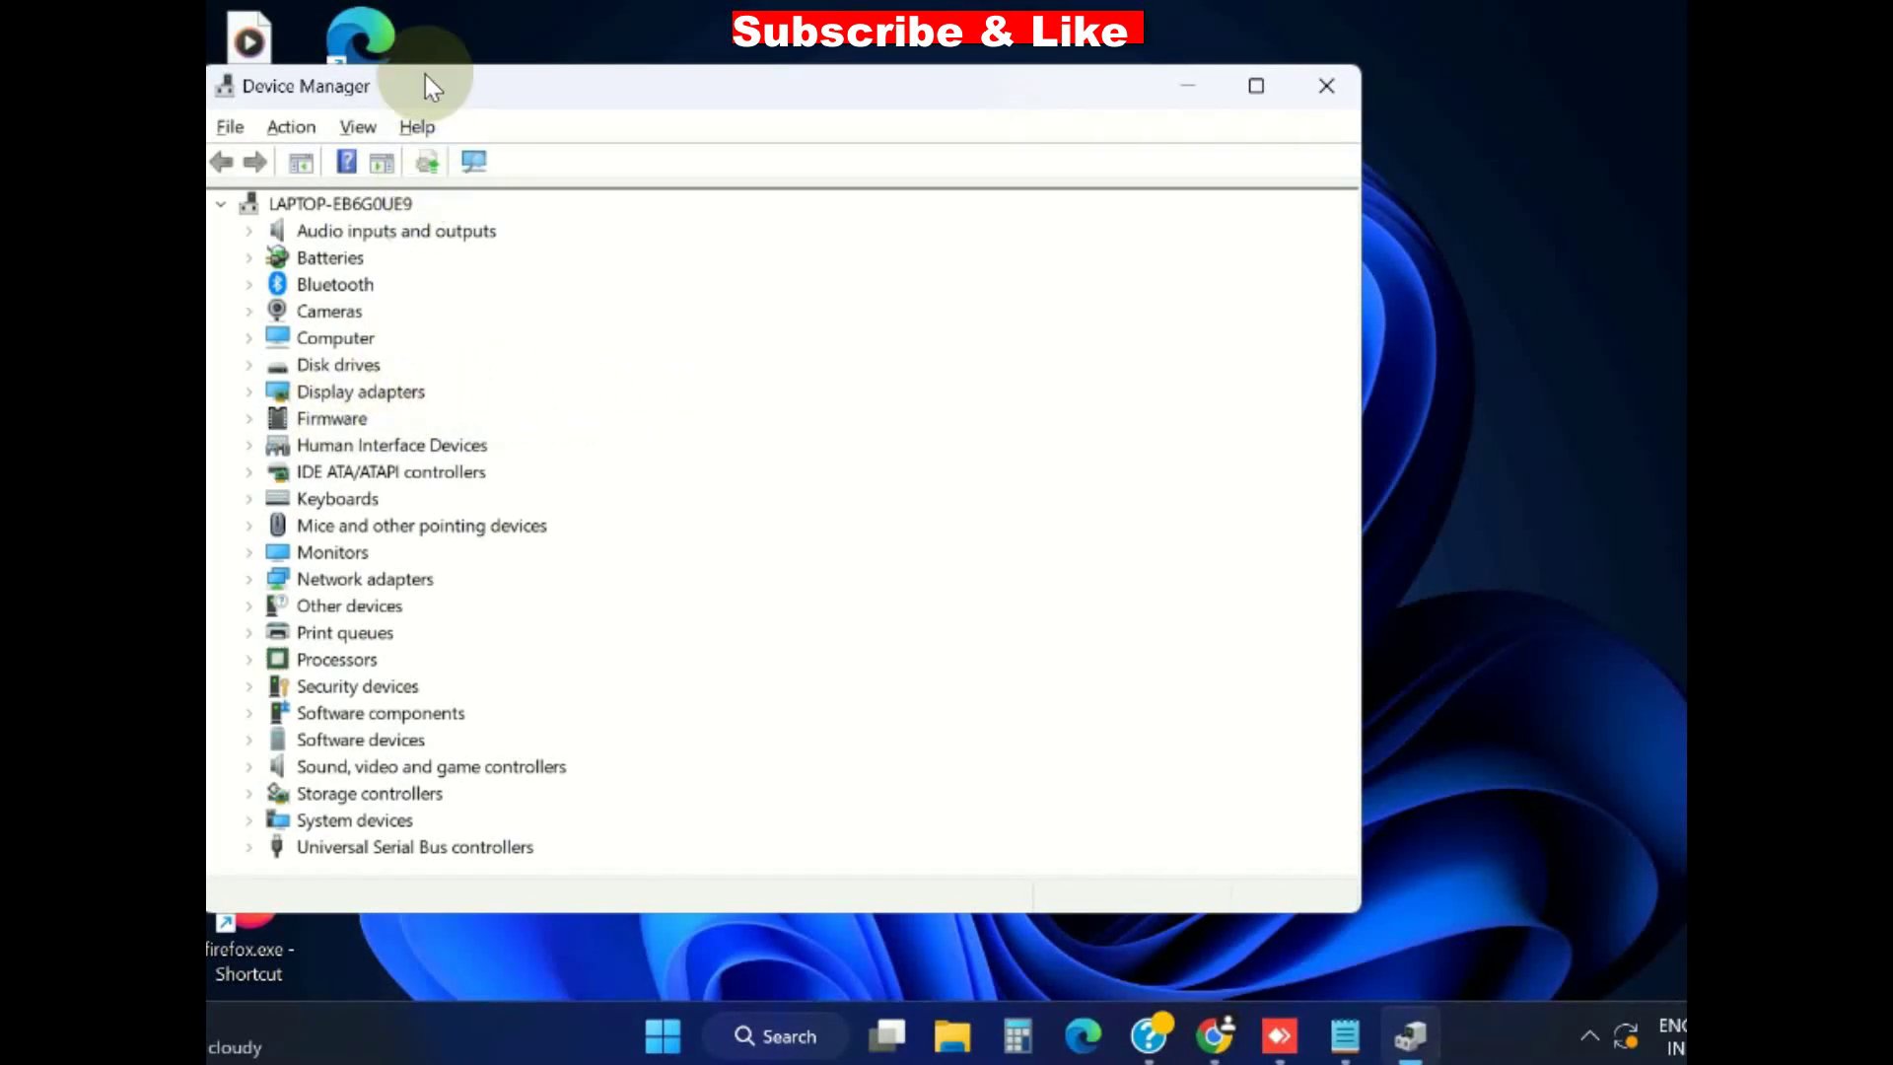
left_click_drag(566, 85, 566, 96)
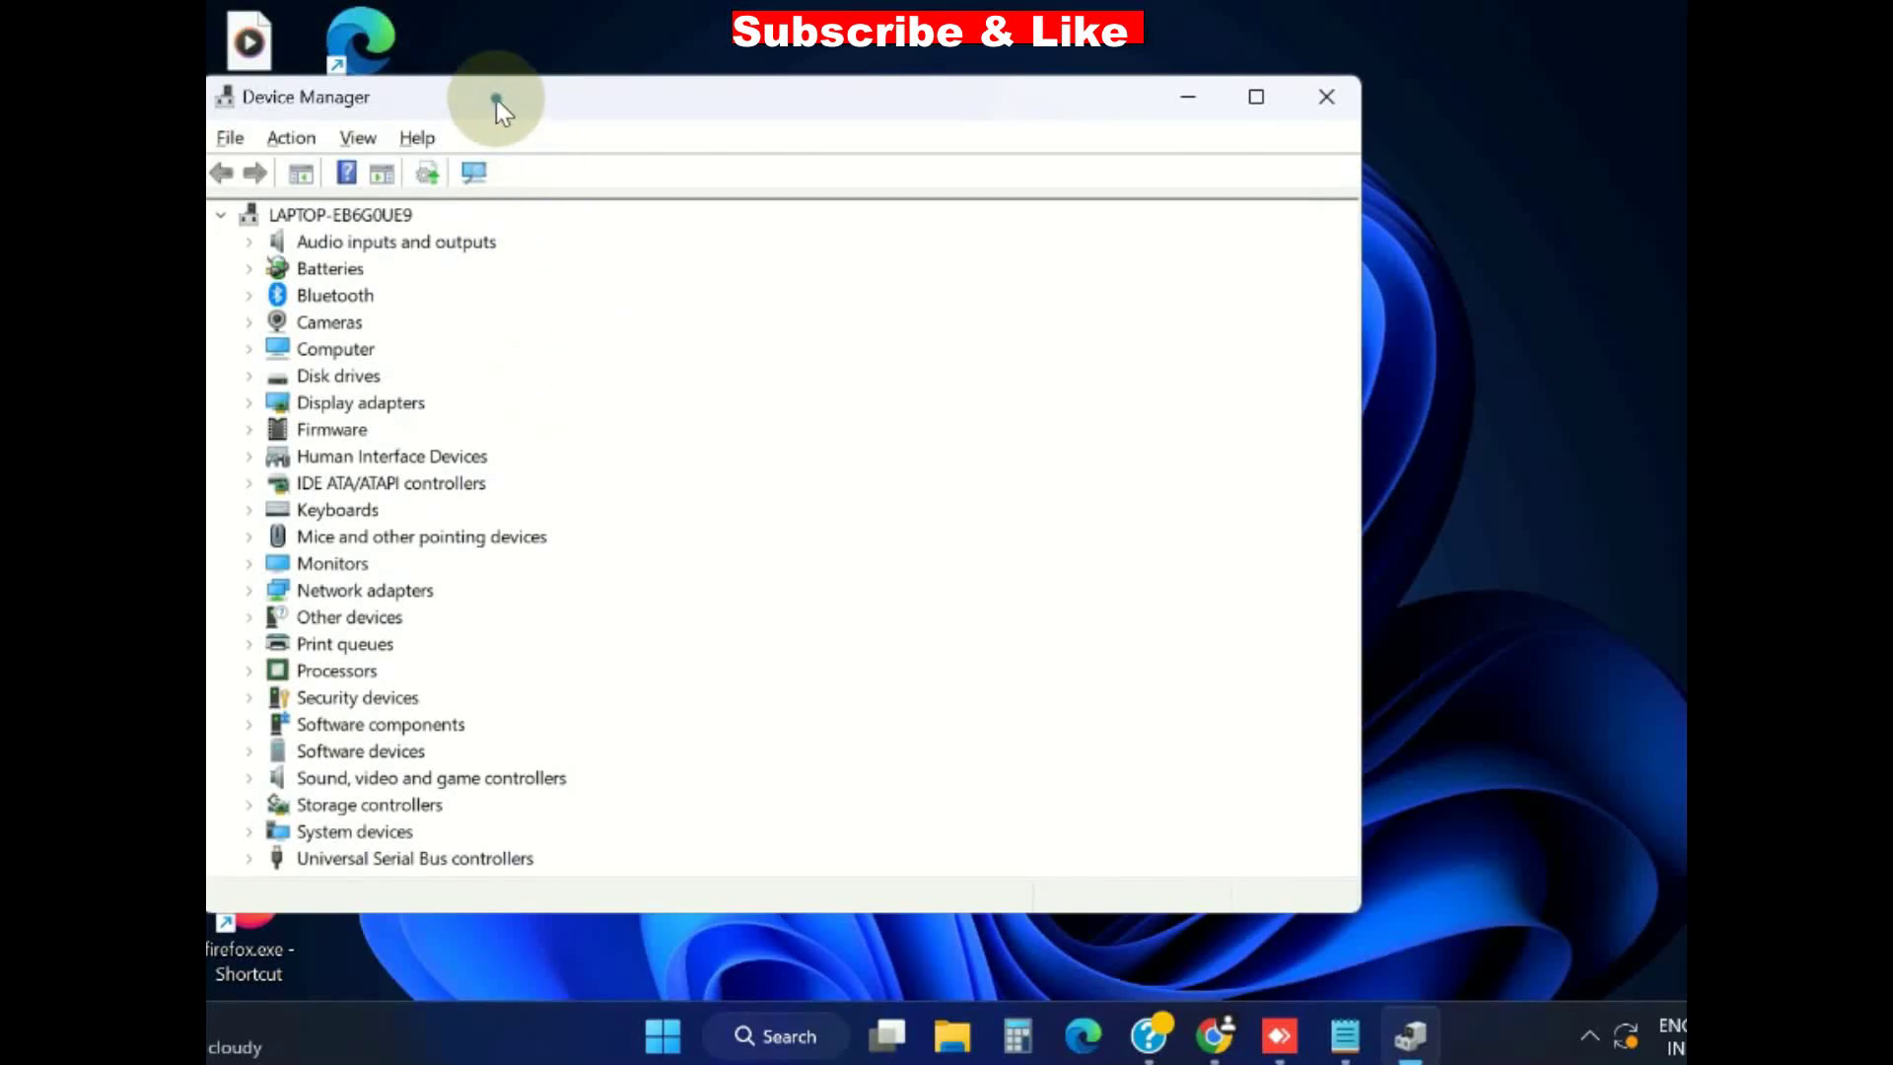
left_click_drag(588, 114, 712, 120)
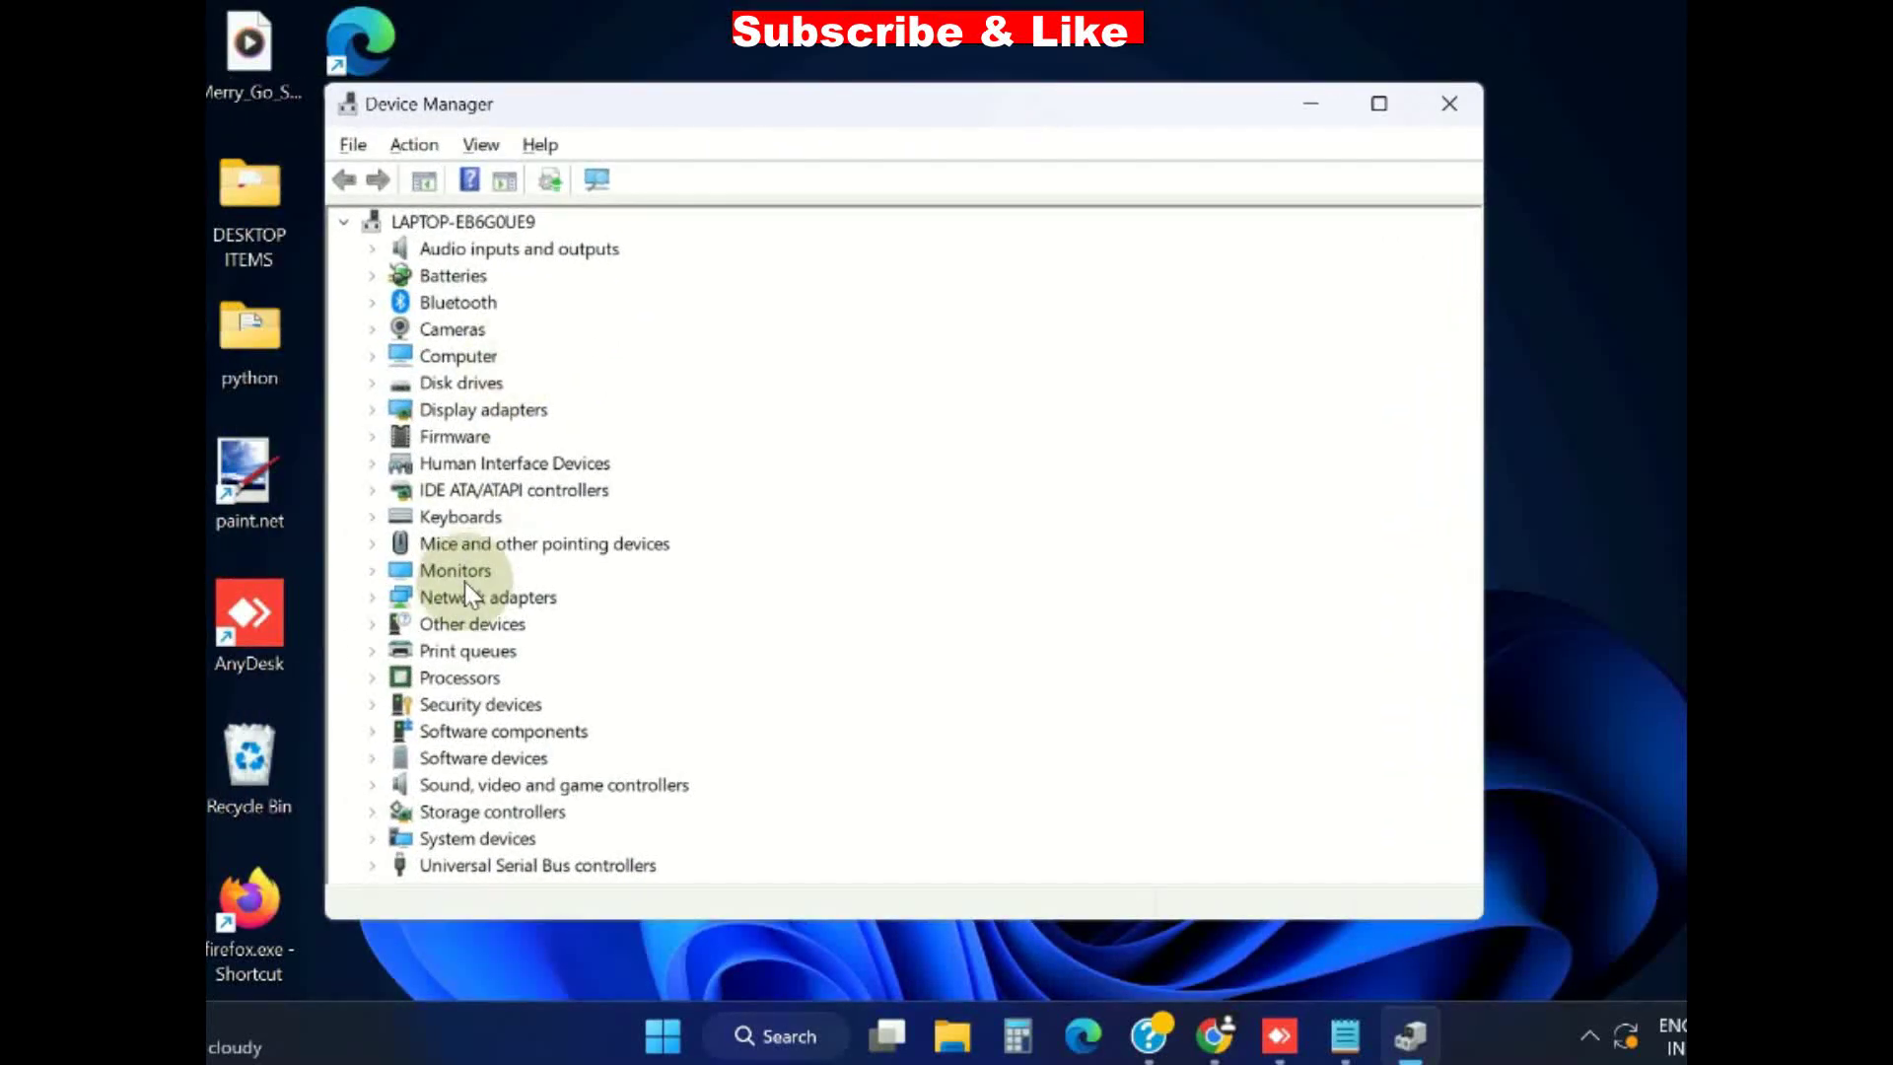
Step: Uninstall the AnyDesk Printer device under Print queues and confirm the removal
left_click(373, 650)
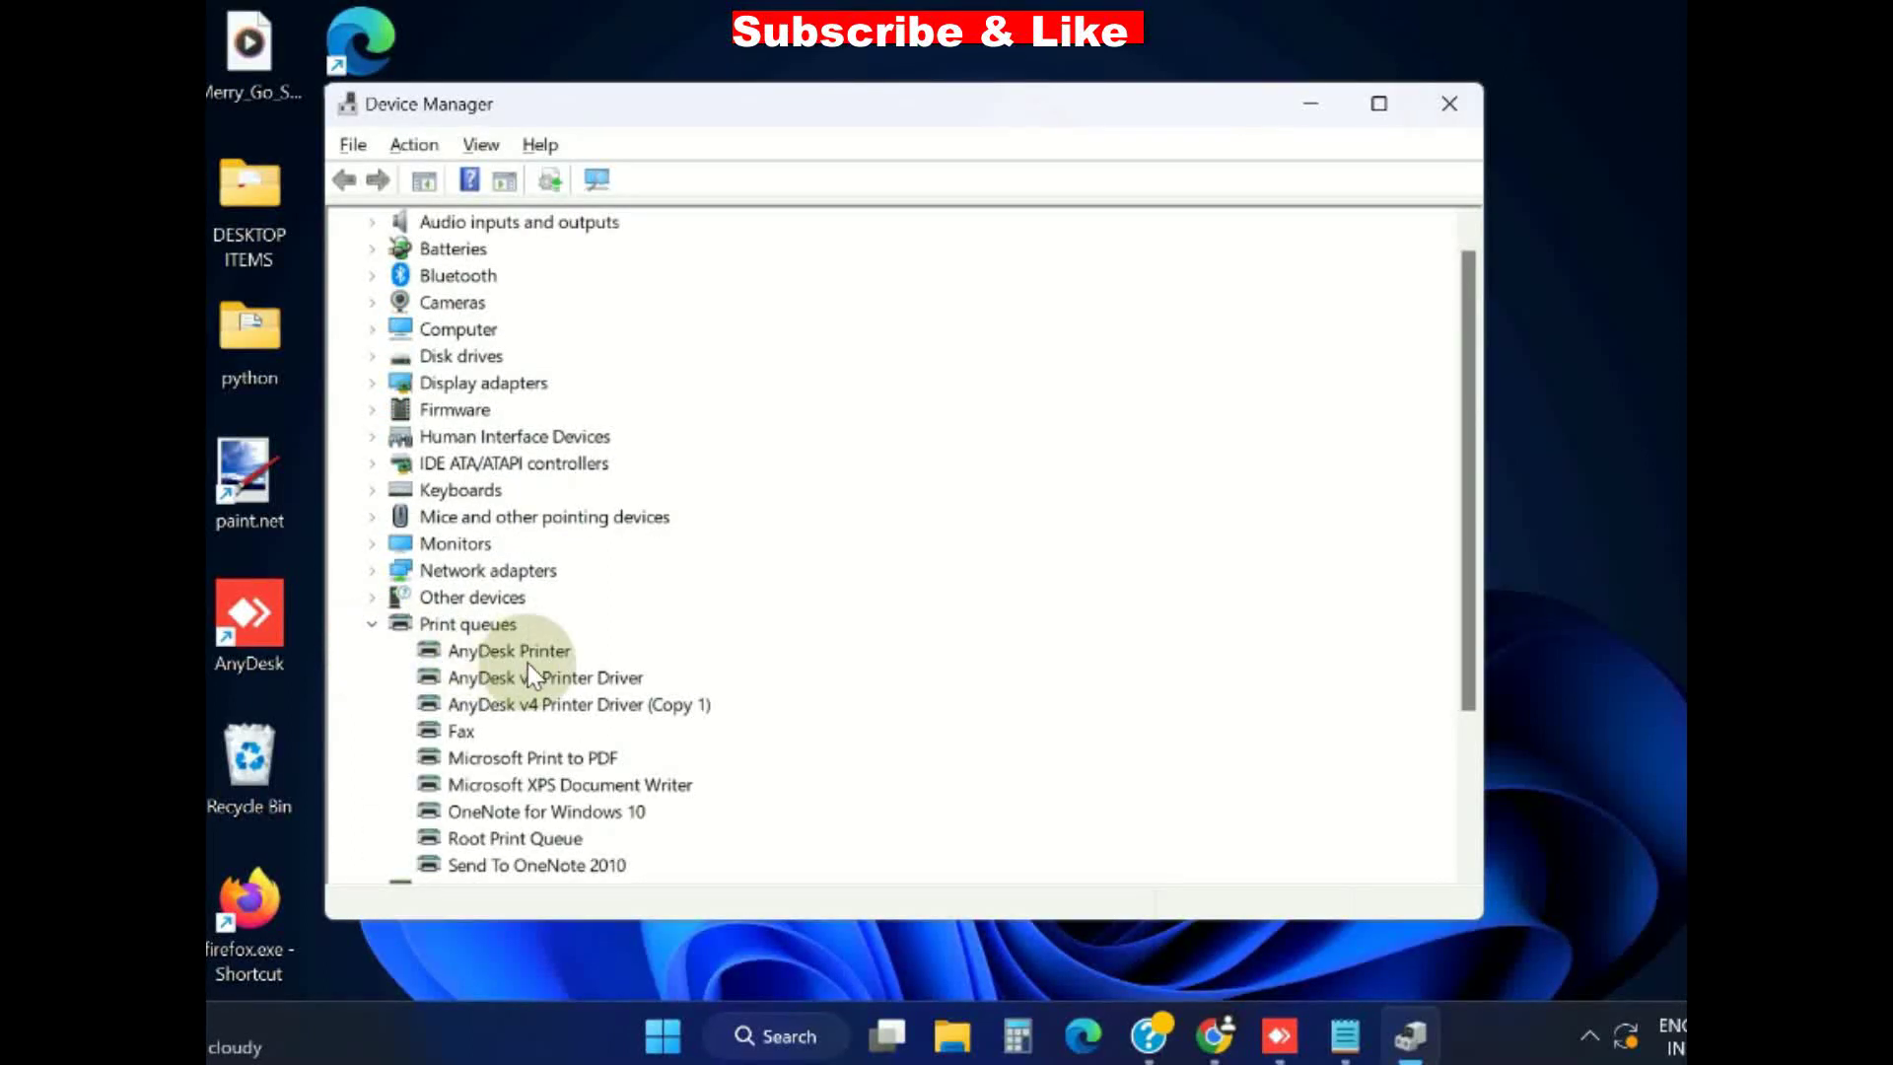
left_click(500, 650)
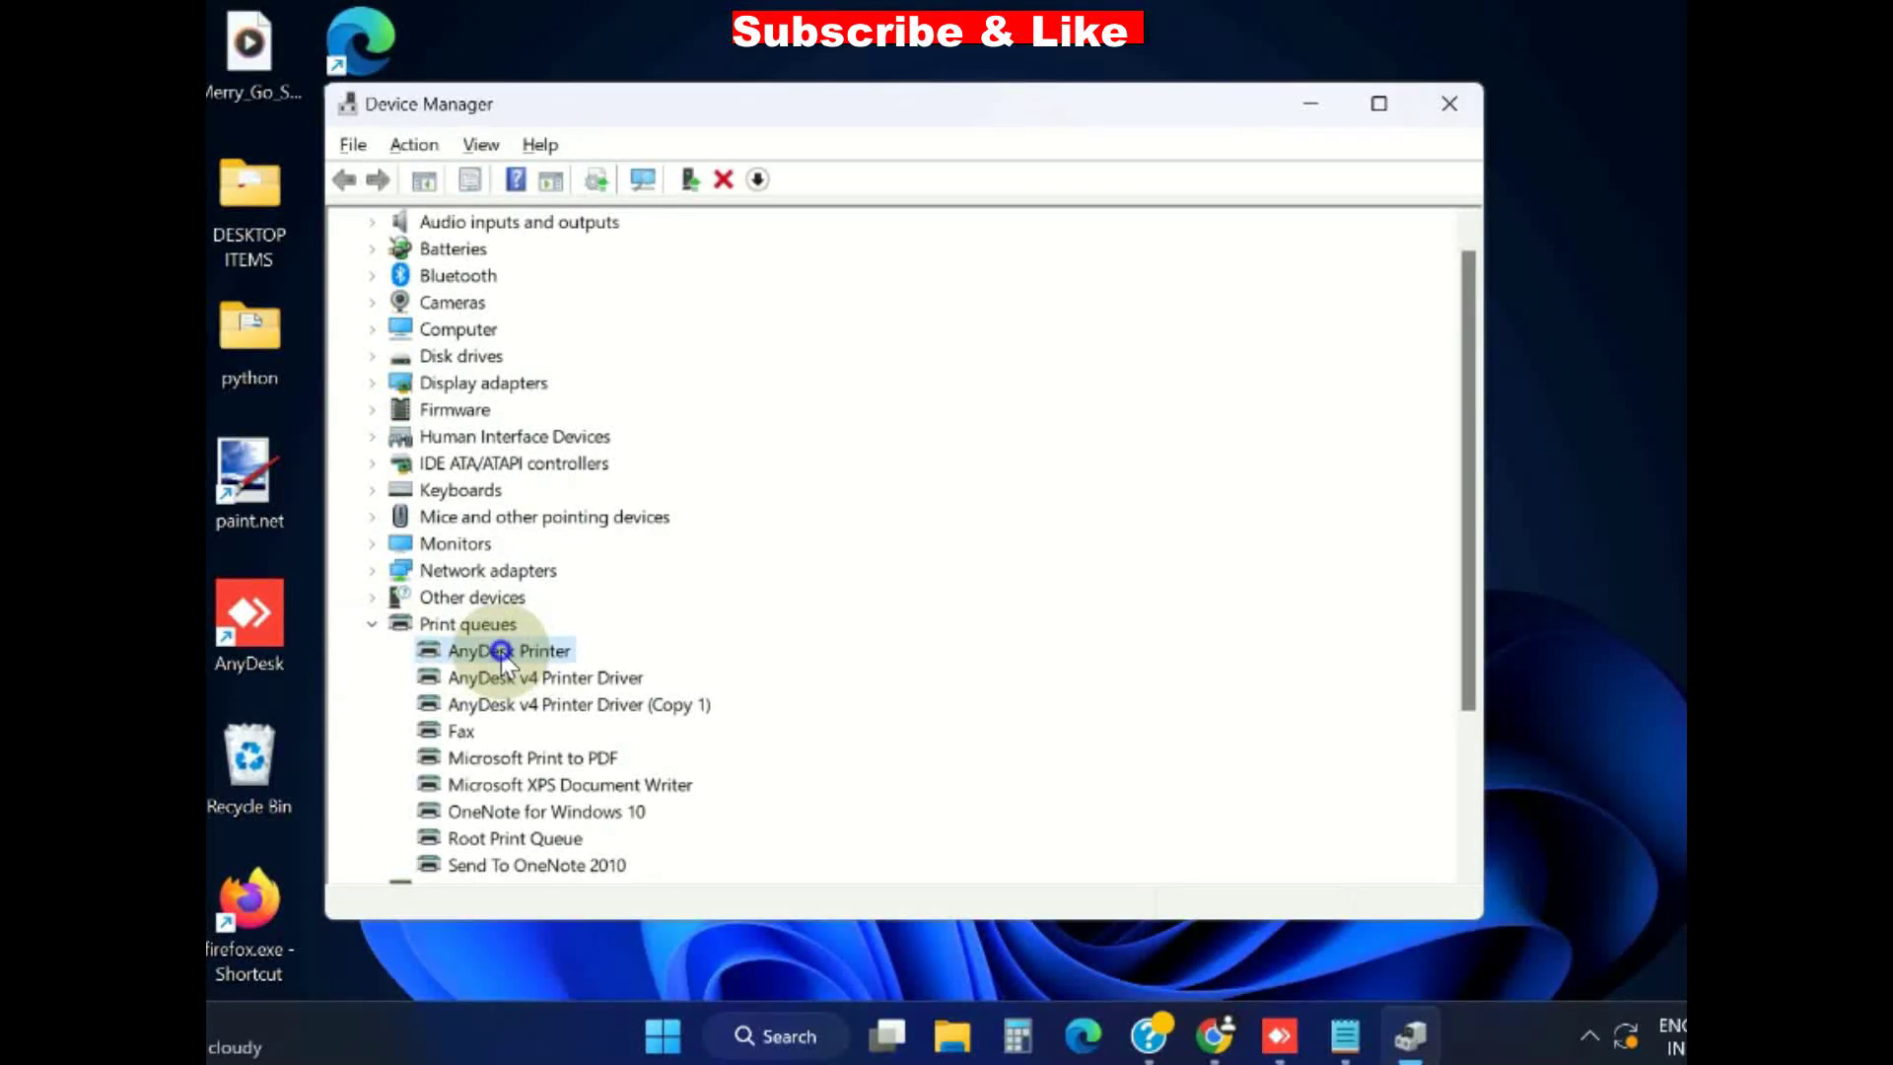
right_click(501, 651)
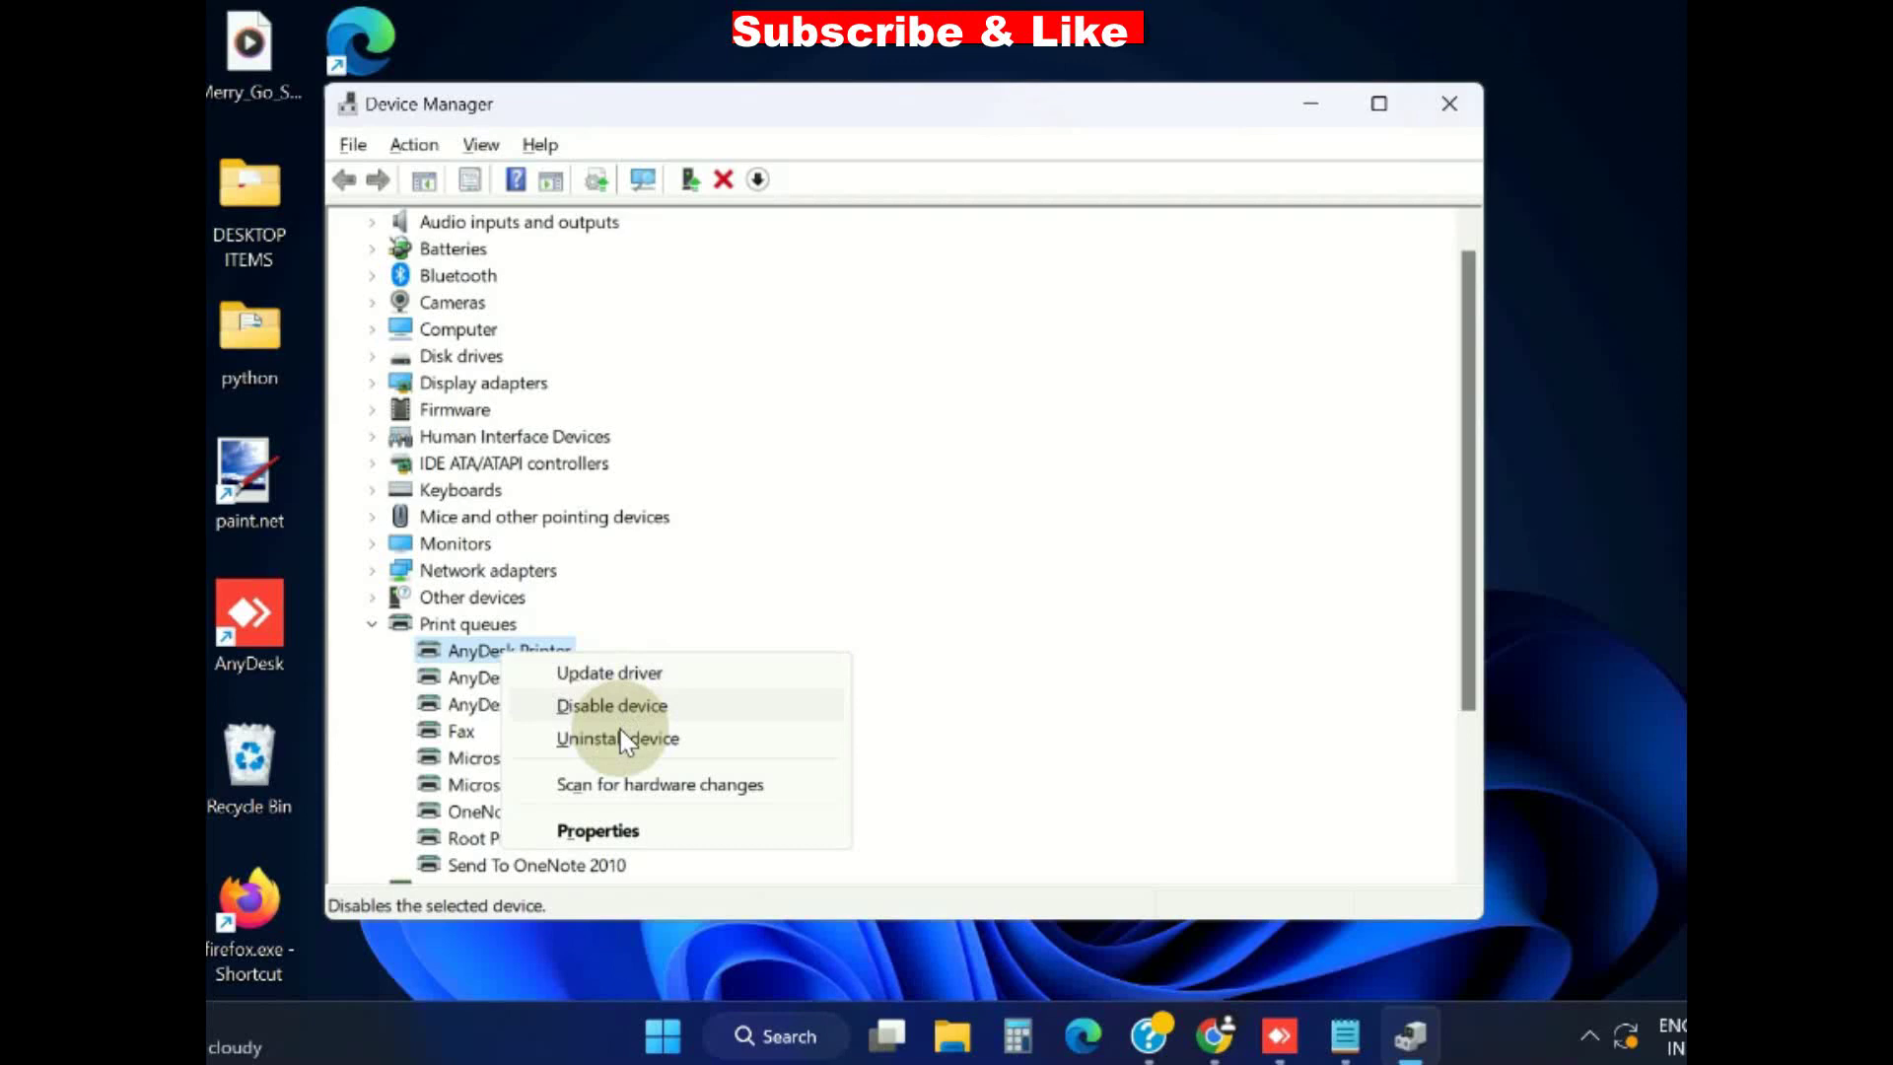
left_click(618, 739)
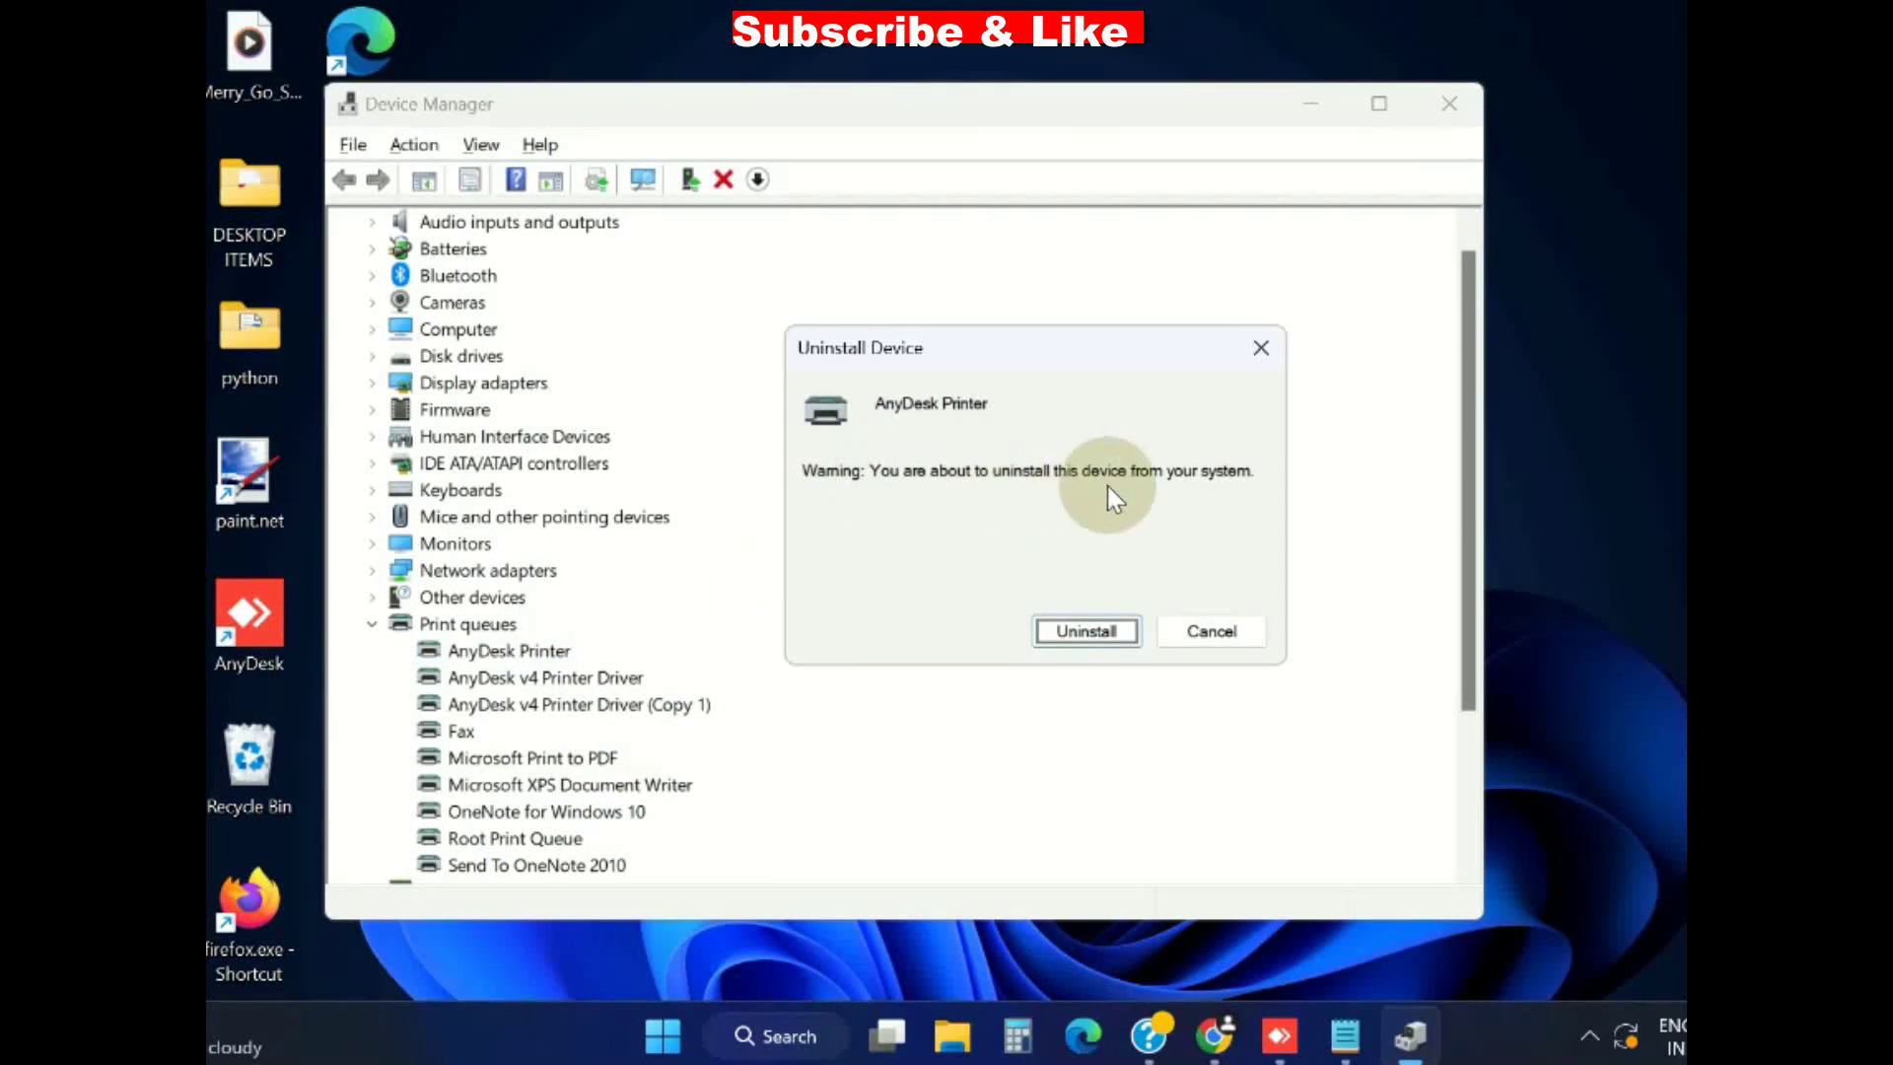
left_click(1084, 632)
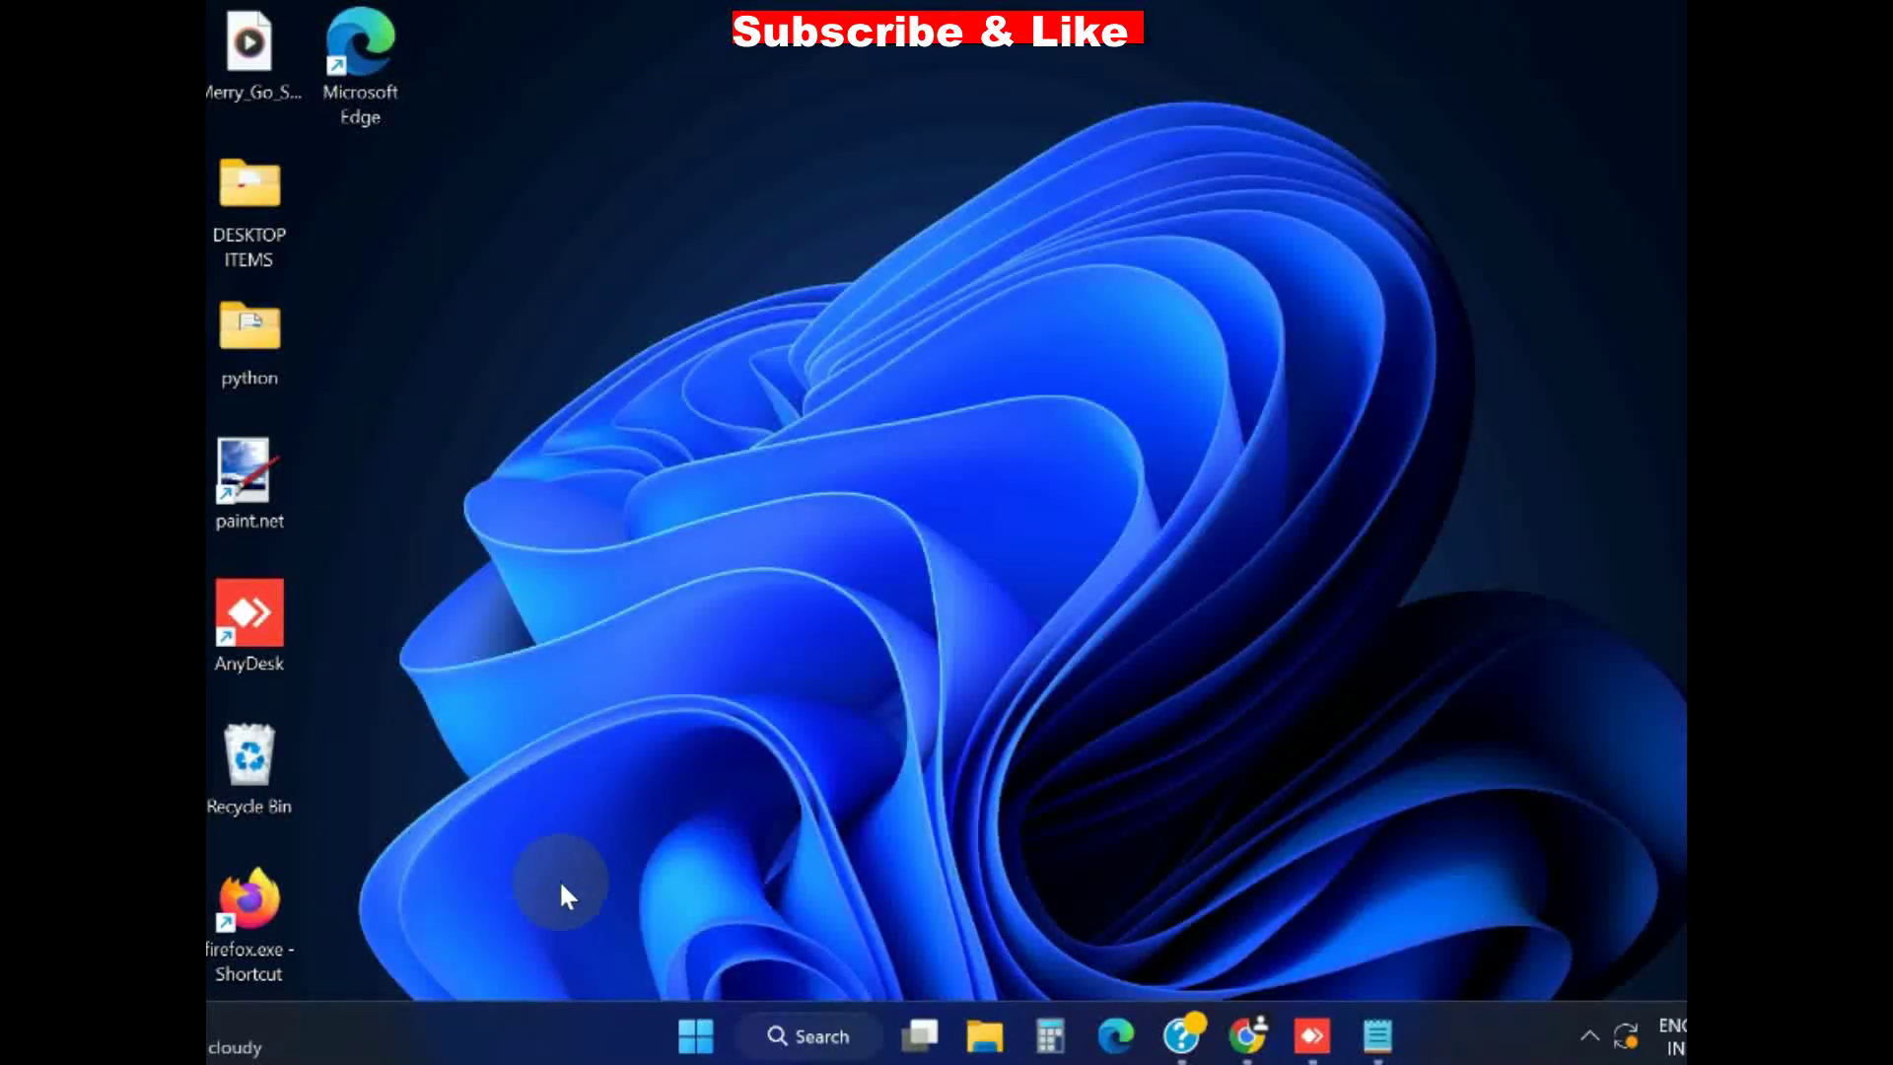
Step: Reopen Device Manager, reposition its window, and bring up the Print queues actions menu
left_click(700, 1033)
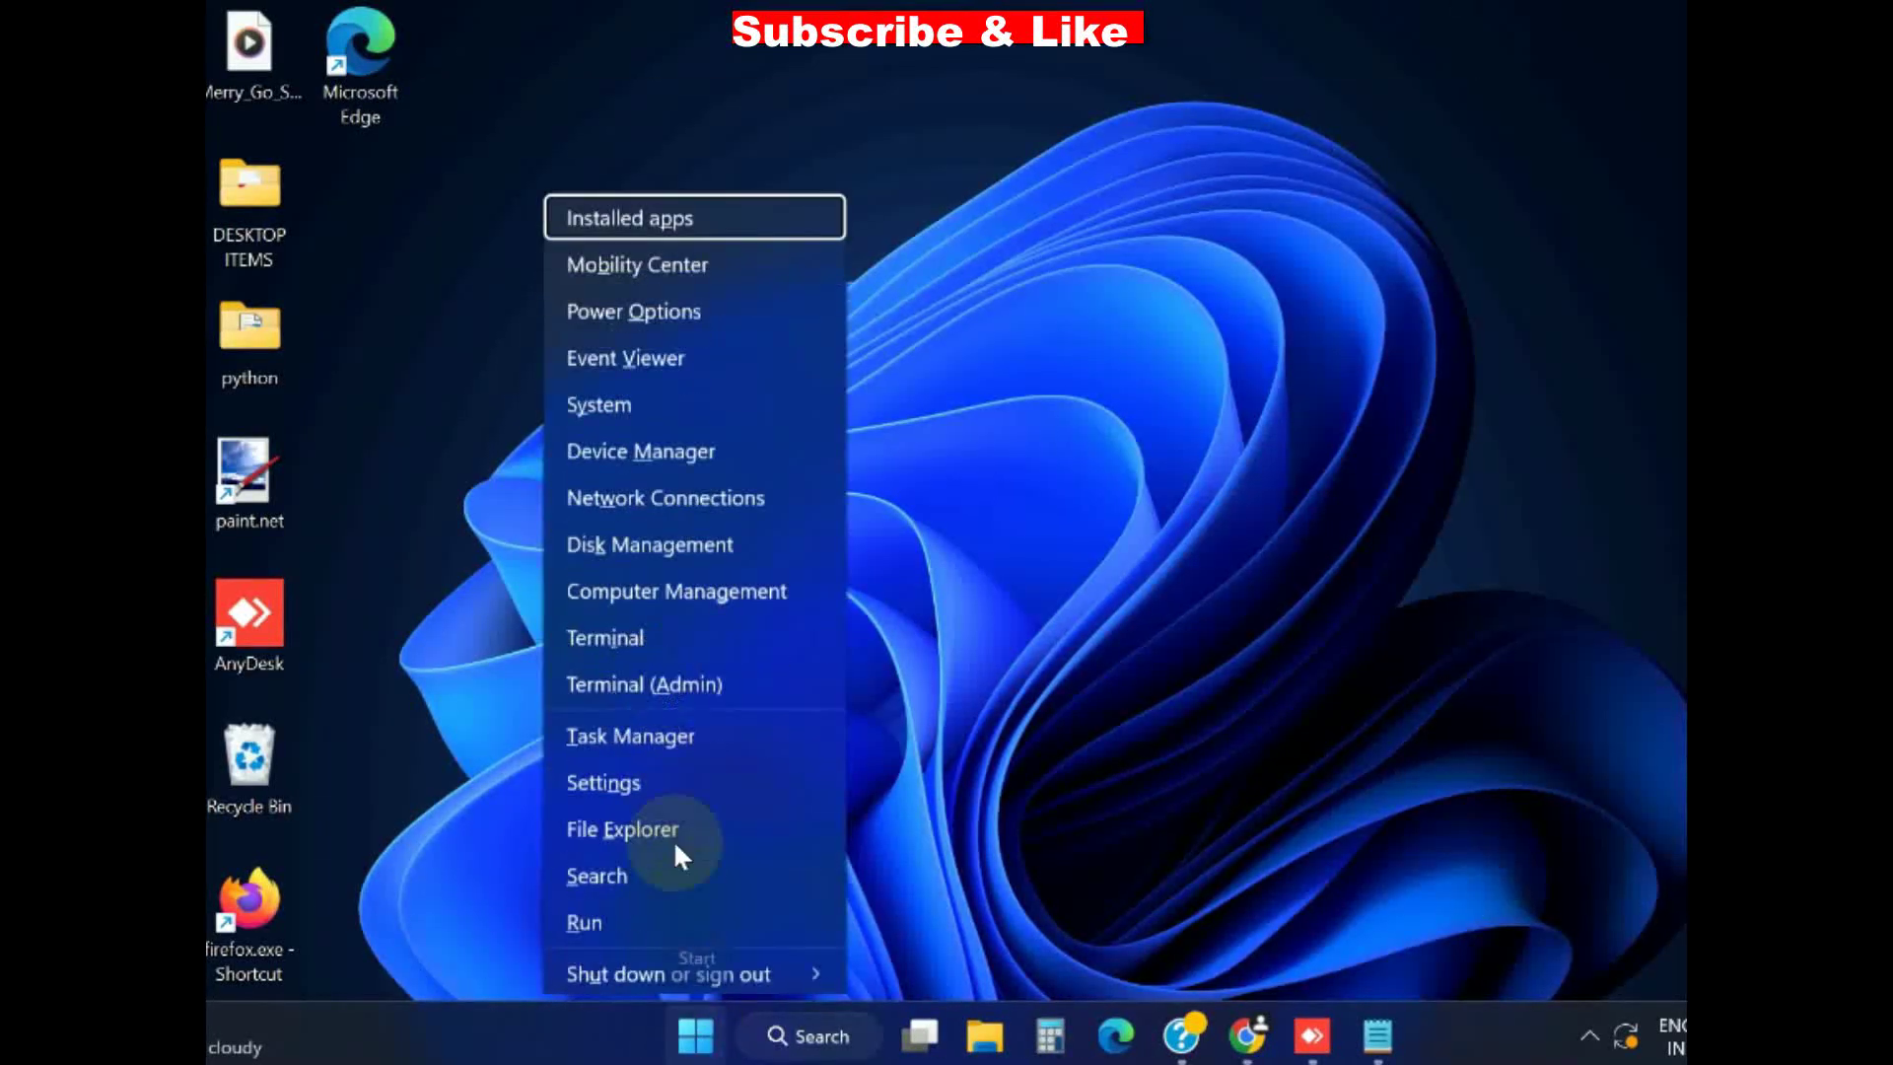
left_click(645, 399)
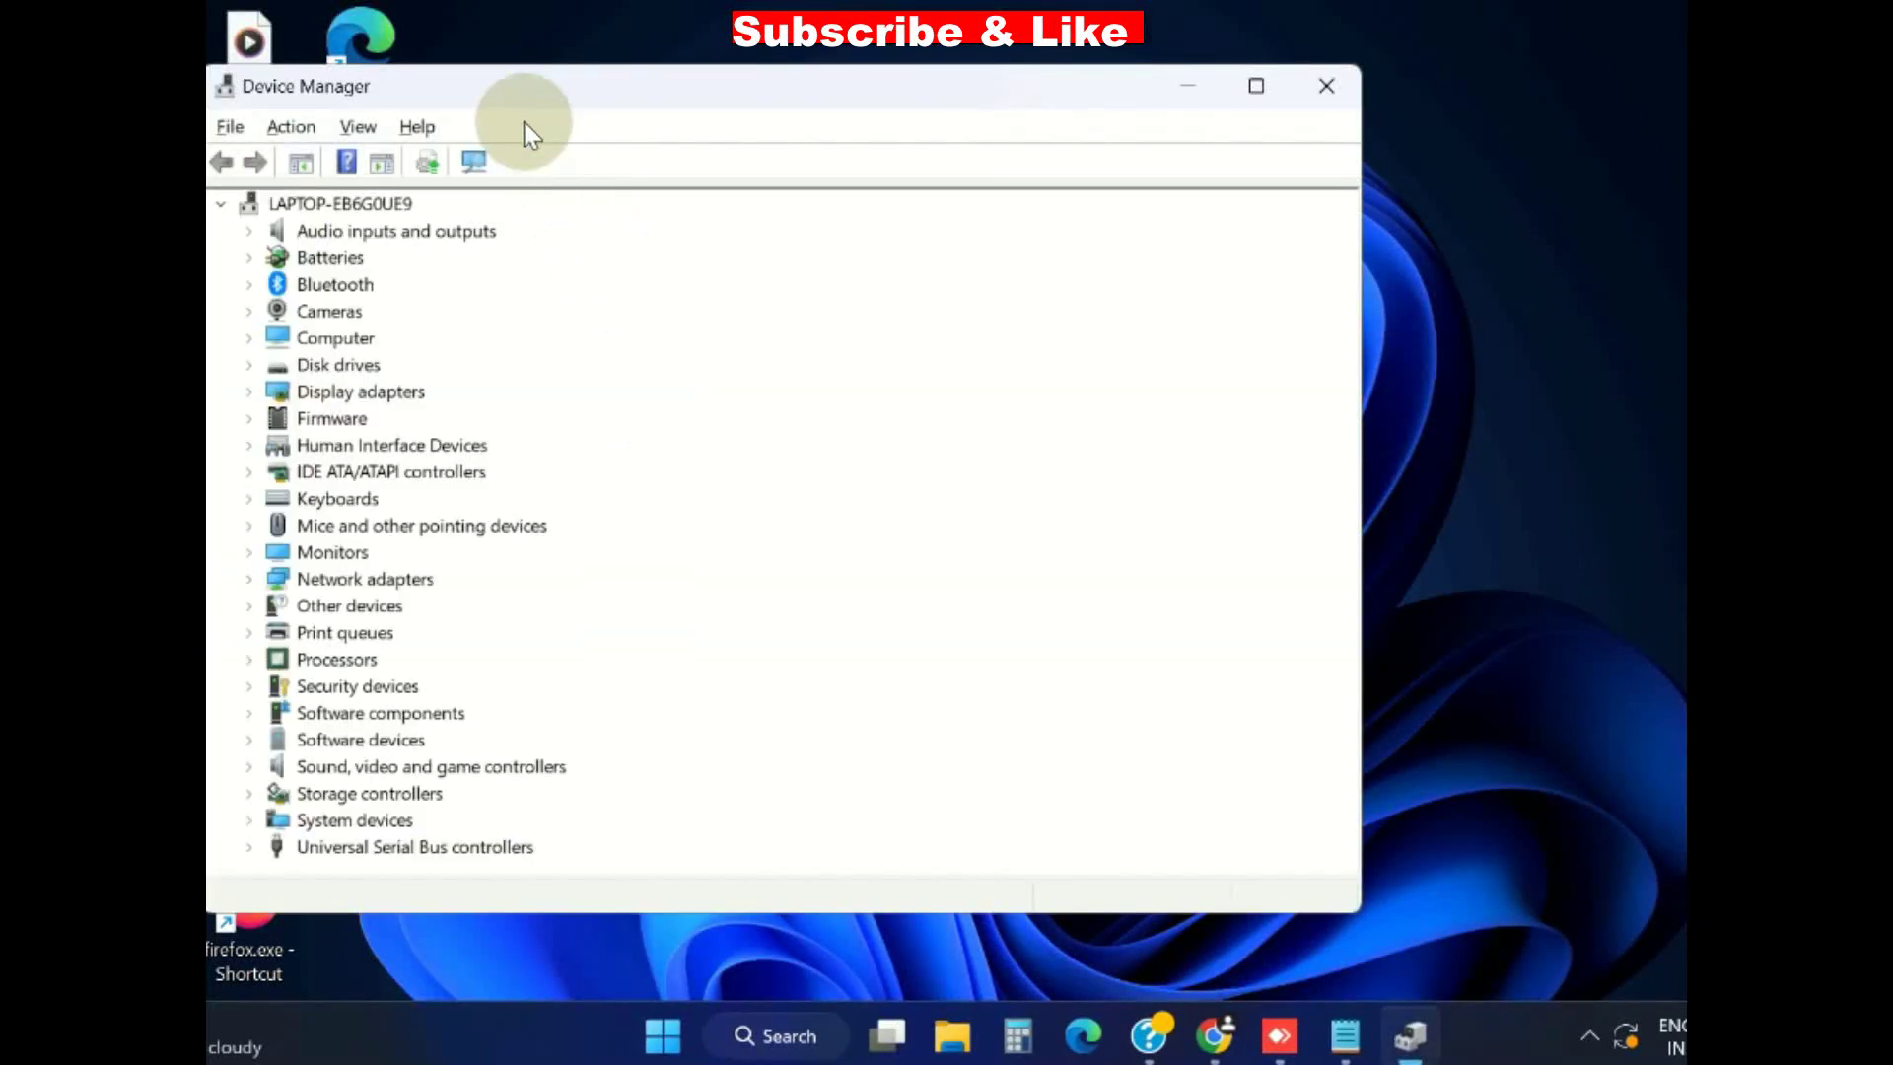
left_click_drag(325, 86, 497, 103)
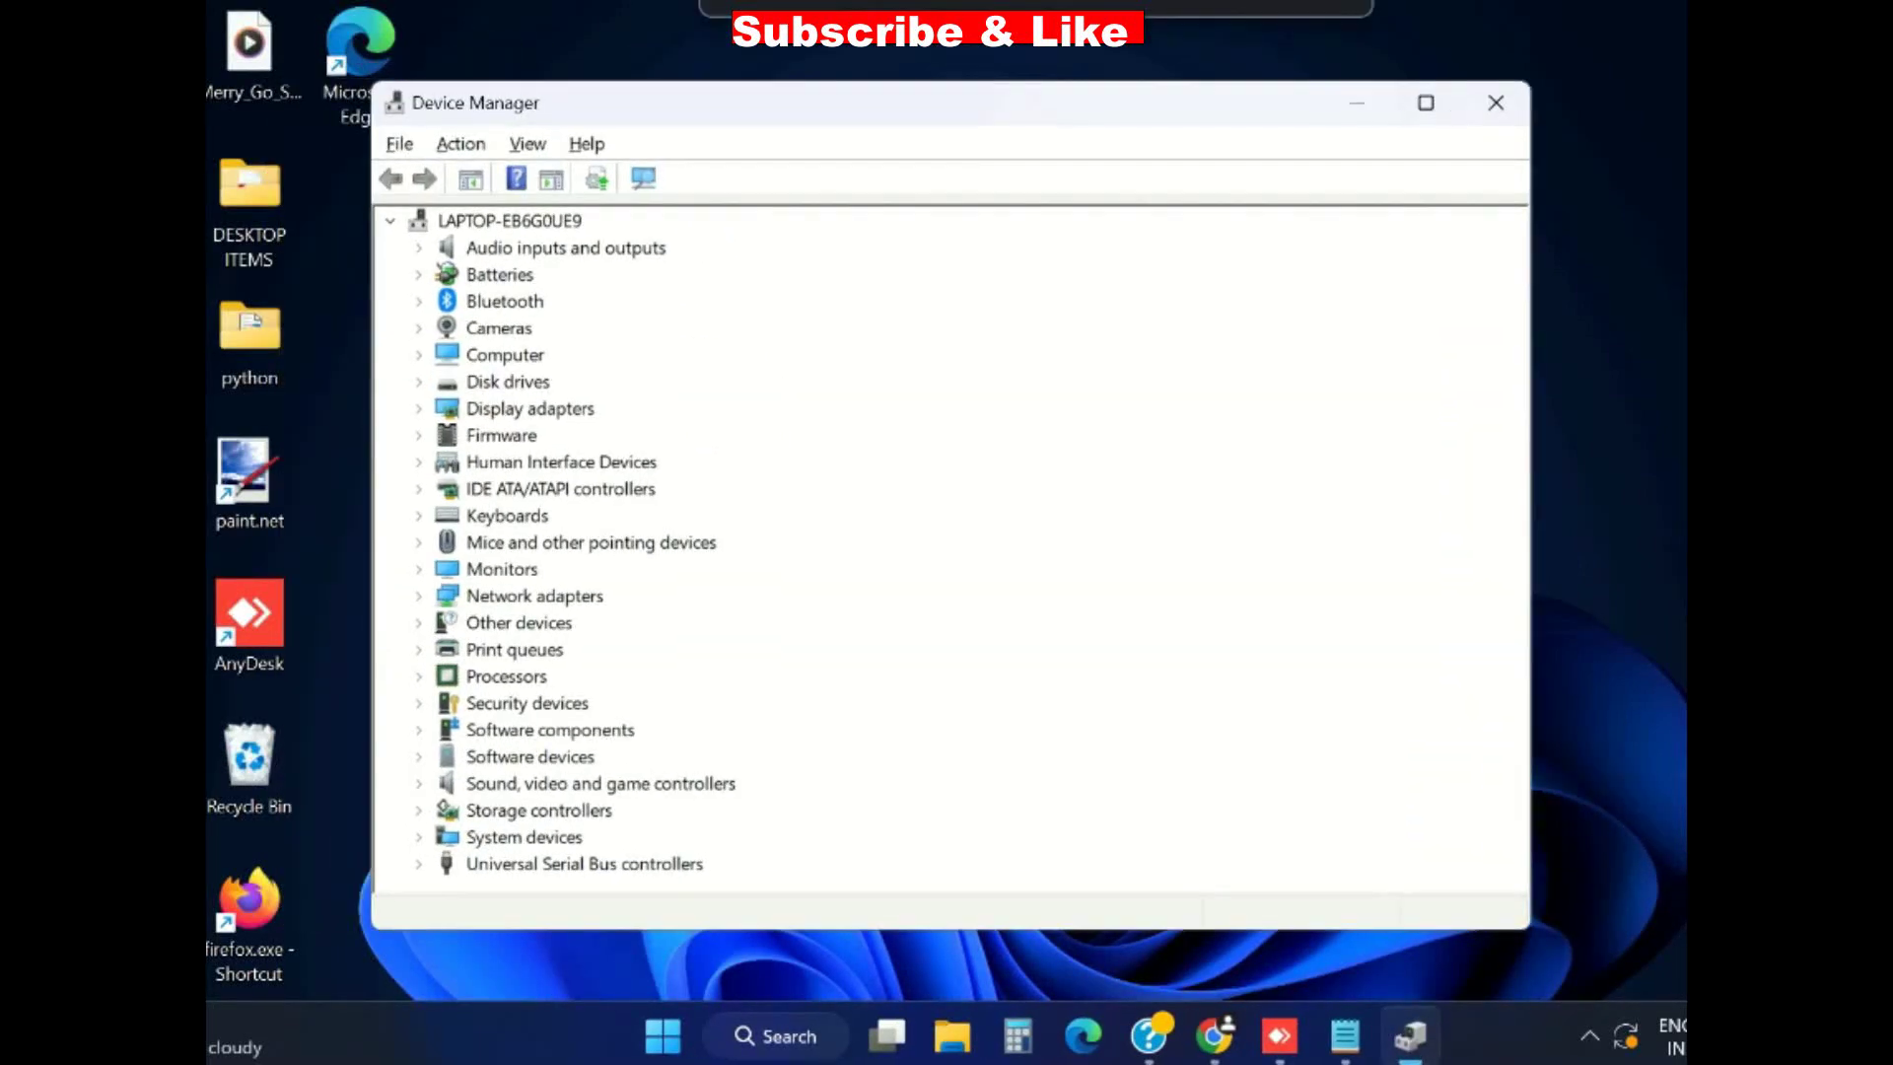
left_click(468, 143)
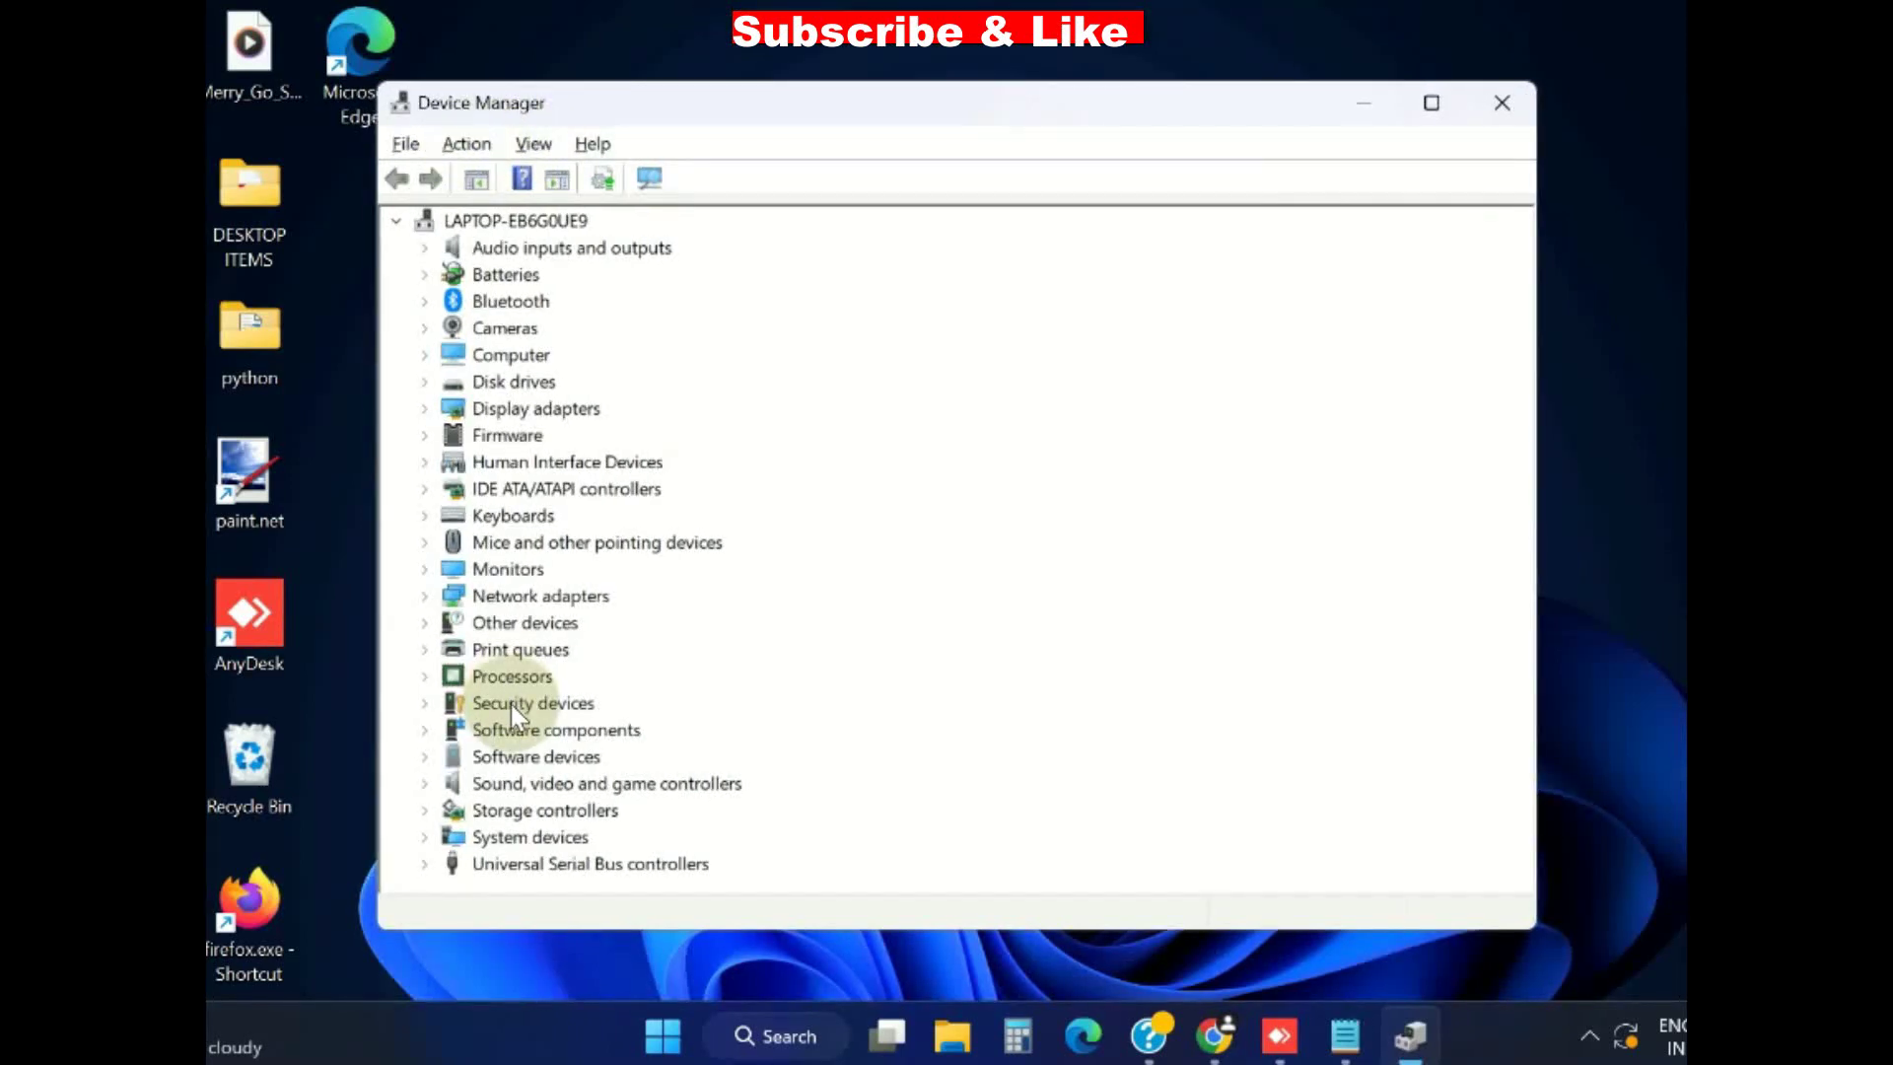
right_click(507, 649)
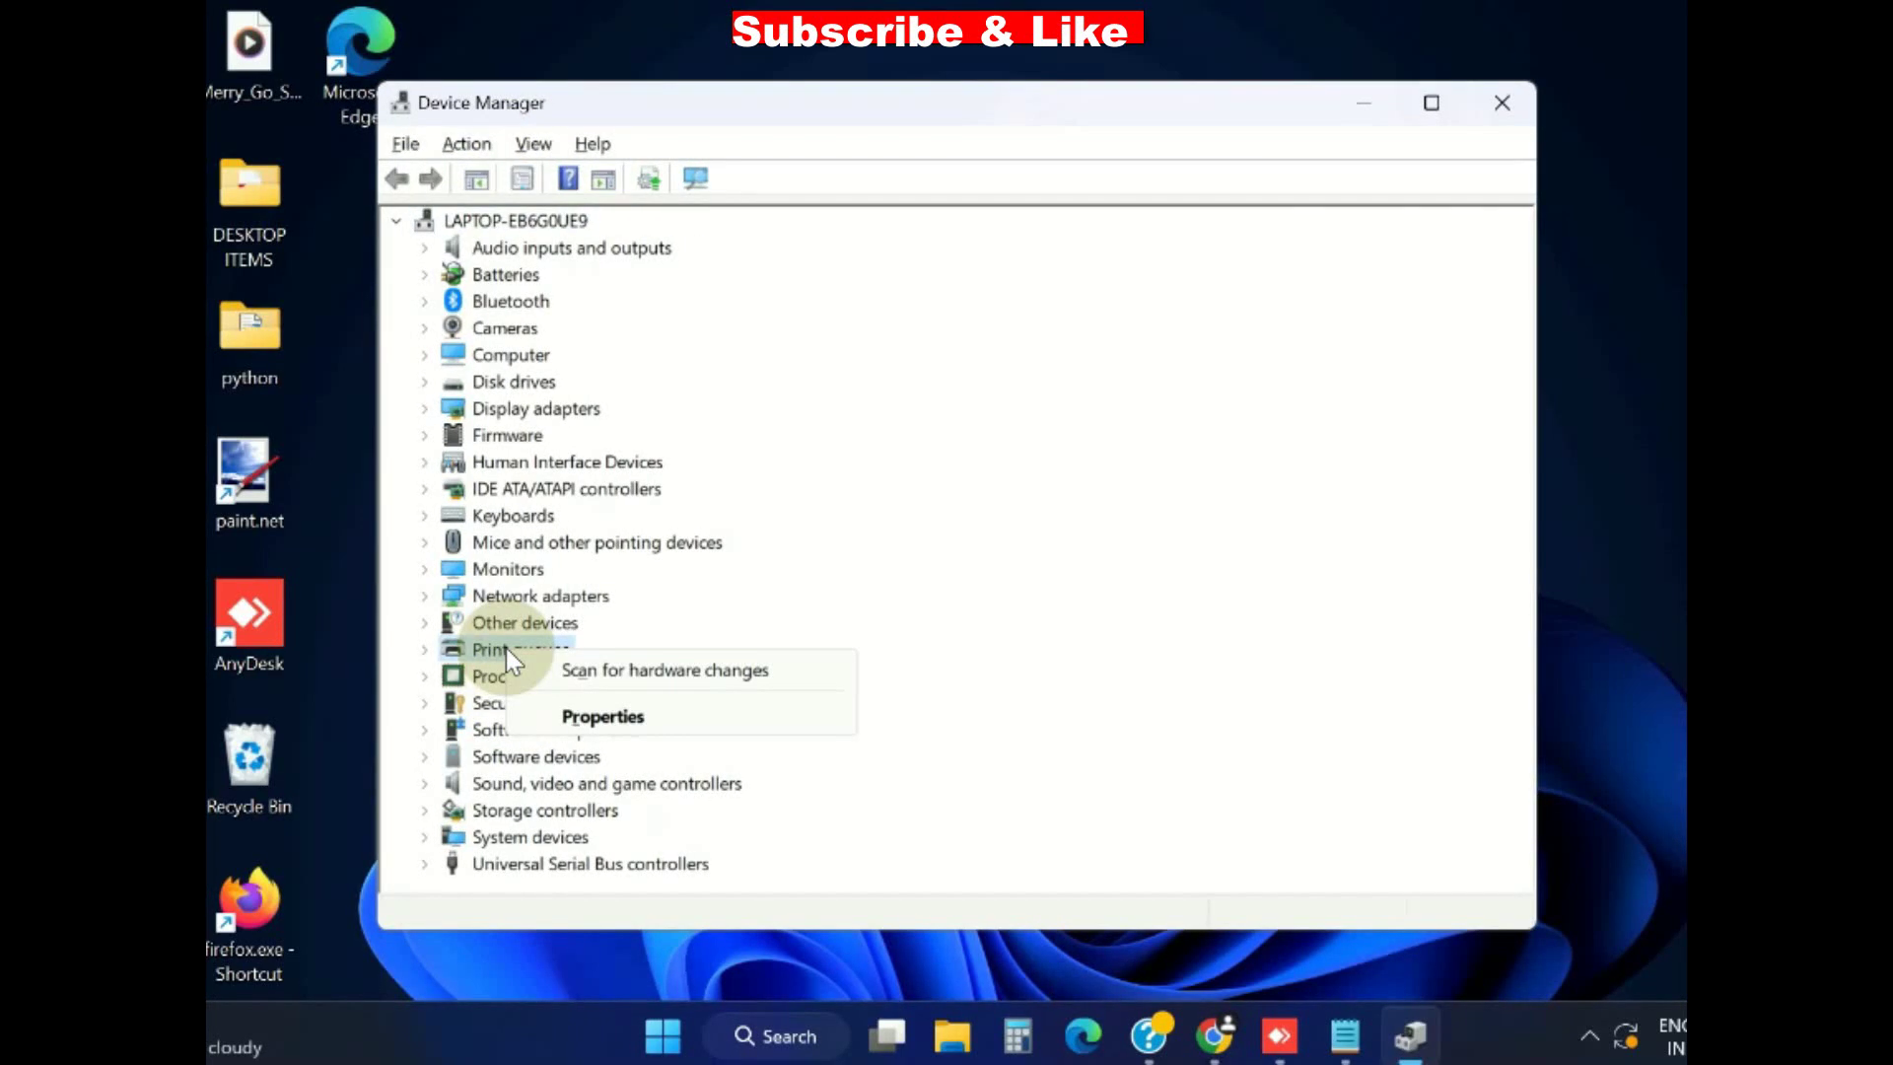